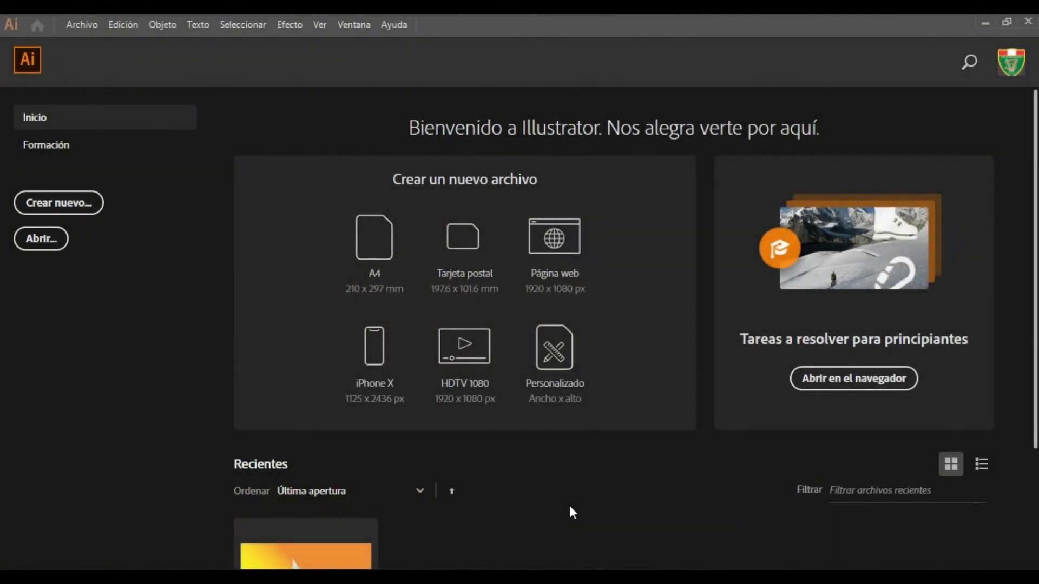
# - Create a new Imprimir A4 document in landscape orientation with CMYK colour mode
pyautogui.click(75, 209)
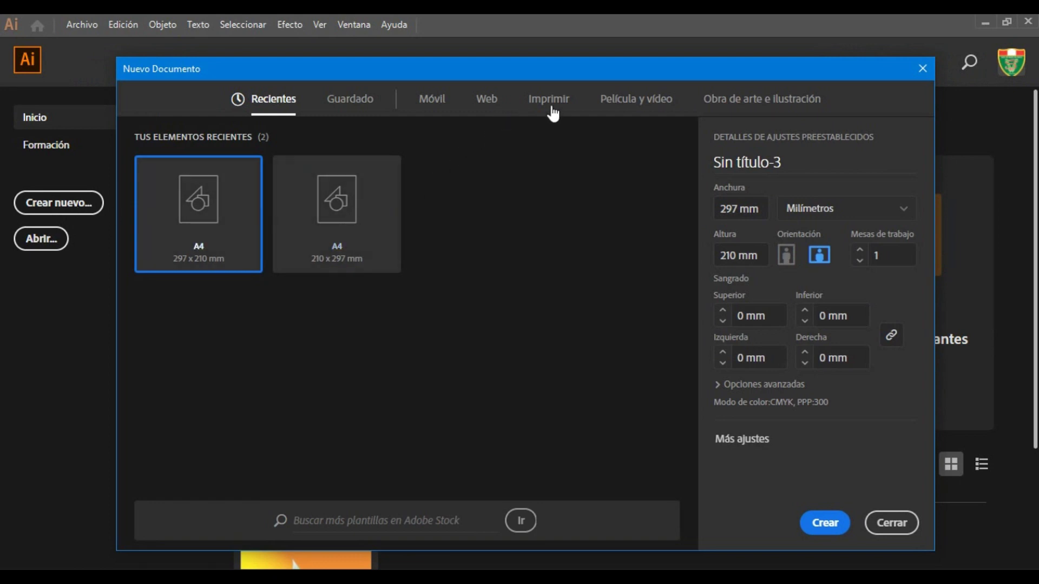
pyautogui.click(567, 104)
pyautogui.click(345, 245)
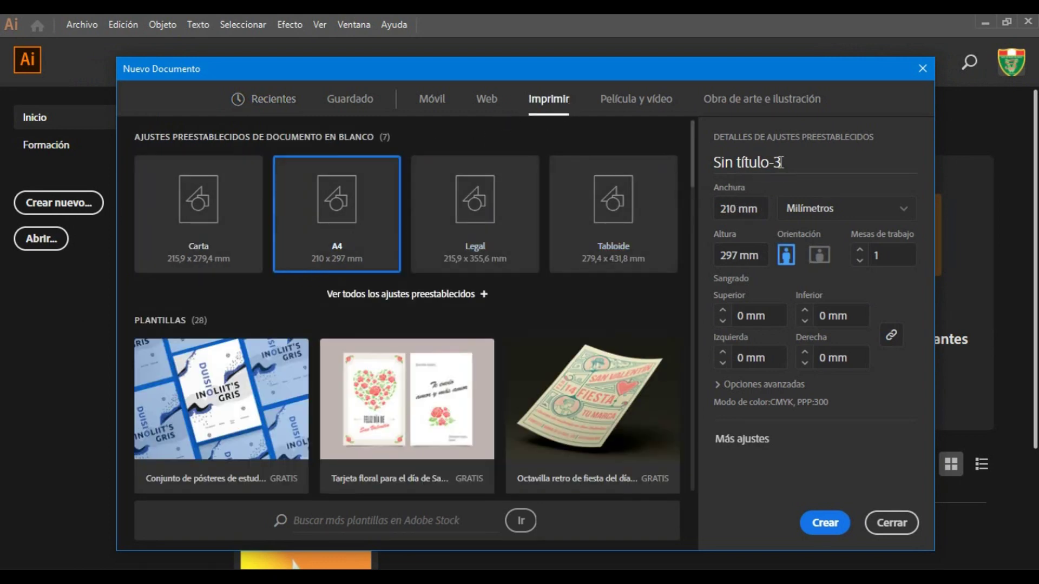
pyautogui.click(822, 260)
pyautogui.click(717, 385)
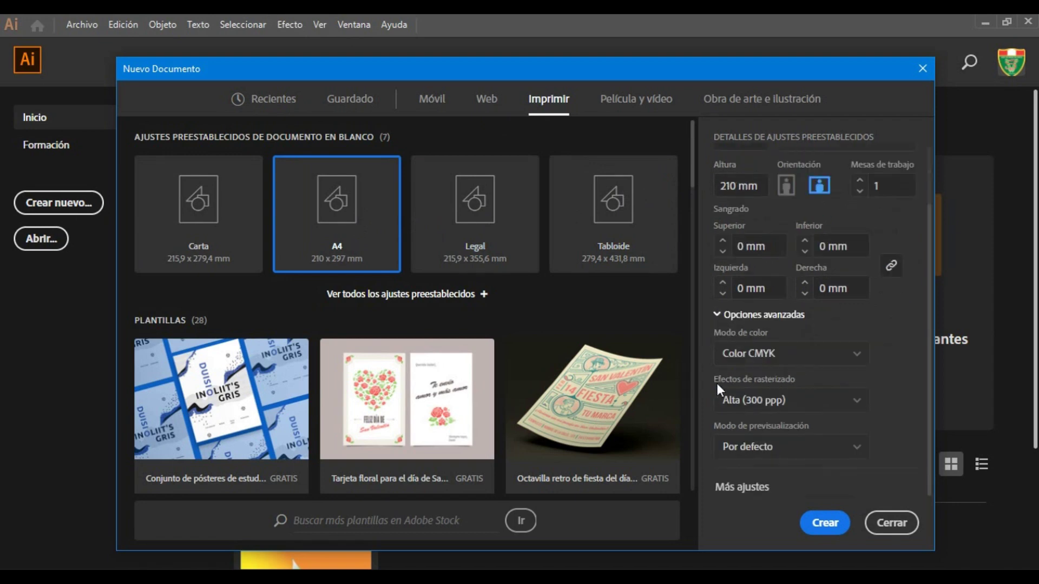
pyautogui.click(856, 355)
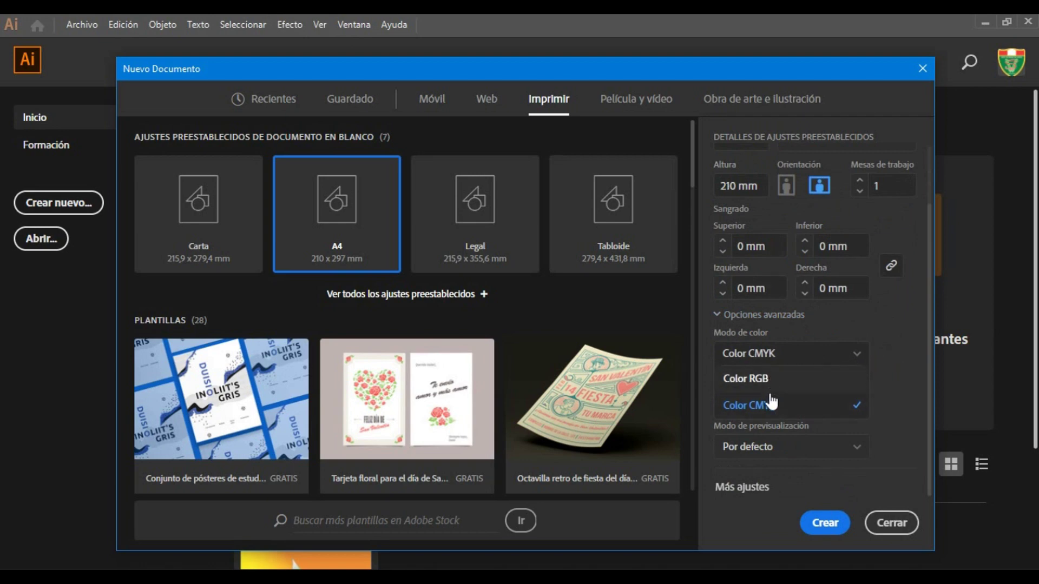
pyautogui.click(771, 401)
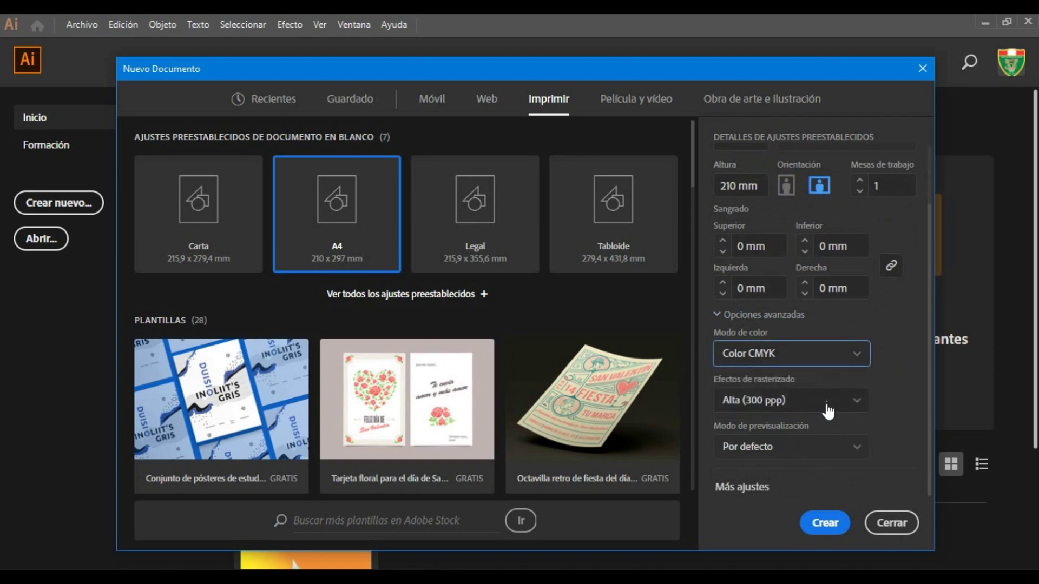
pyautogui.click(826, 525)
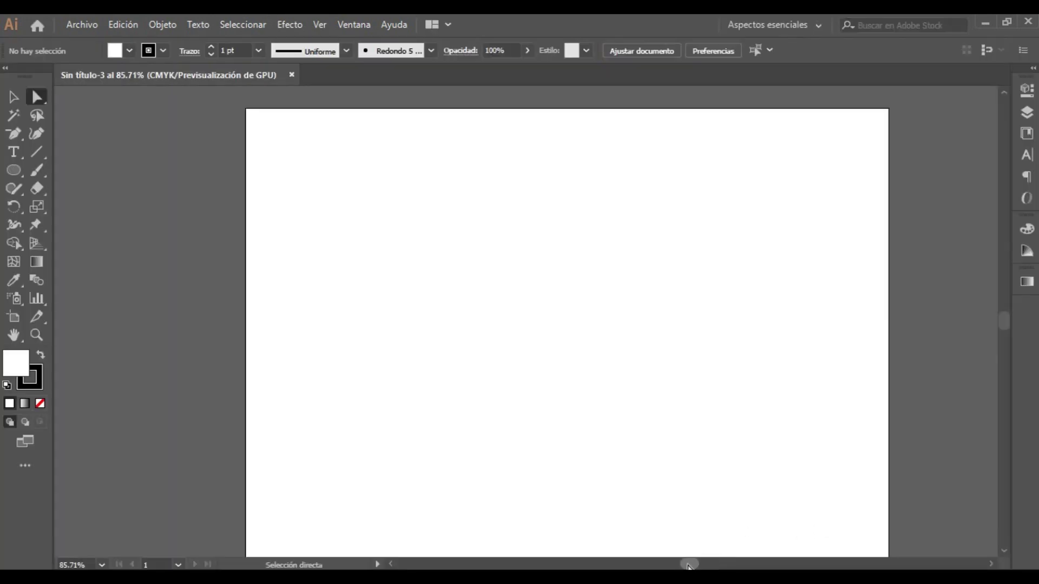
# - Draw a circle with the Ellipse tool and enlarge it from its corner handle
pyautogui.moveTo(689, 566); pyautogui.dragTo(696, 567)
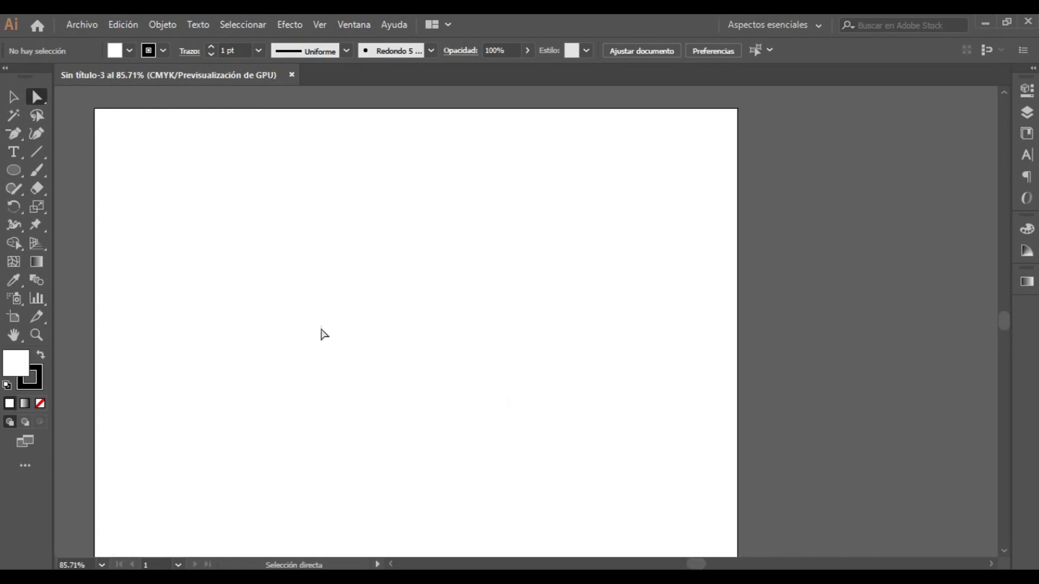
pyautogui.click(16, 175)
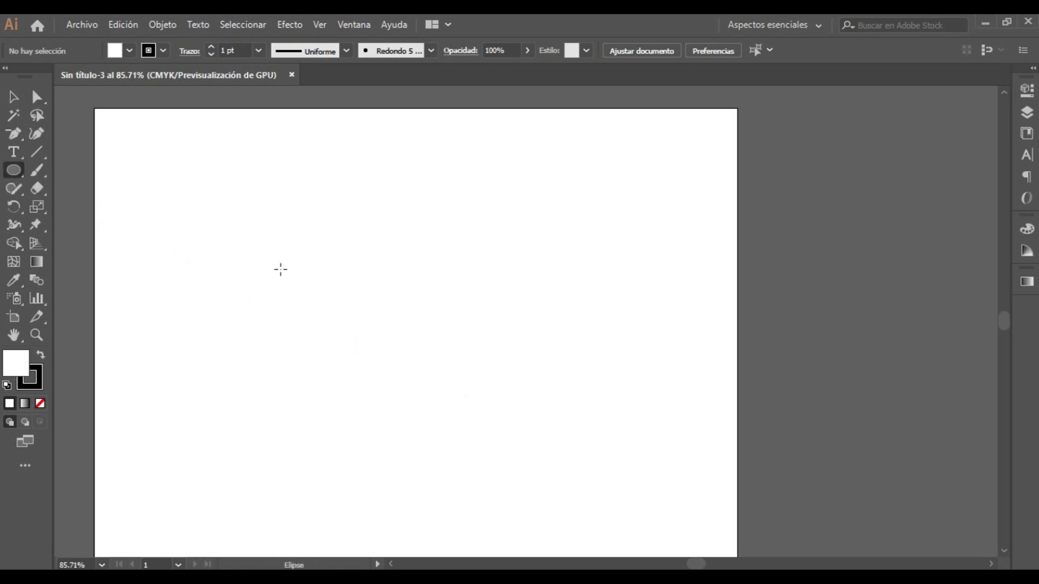
pyautogui.moveTo(286, 266); pyautogui.dragTo(568, 480)
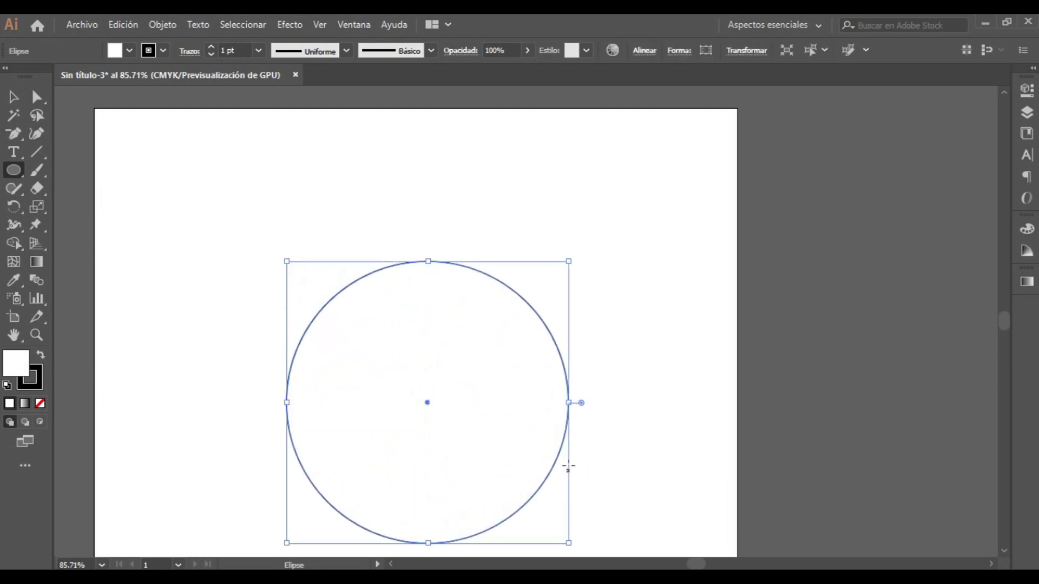
pyautogui.moveTo(287, 262); pyautogui.dragTo(255, 230)
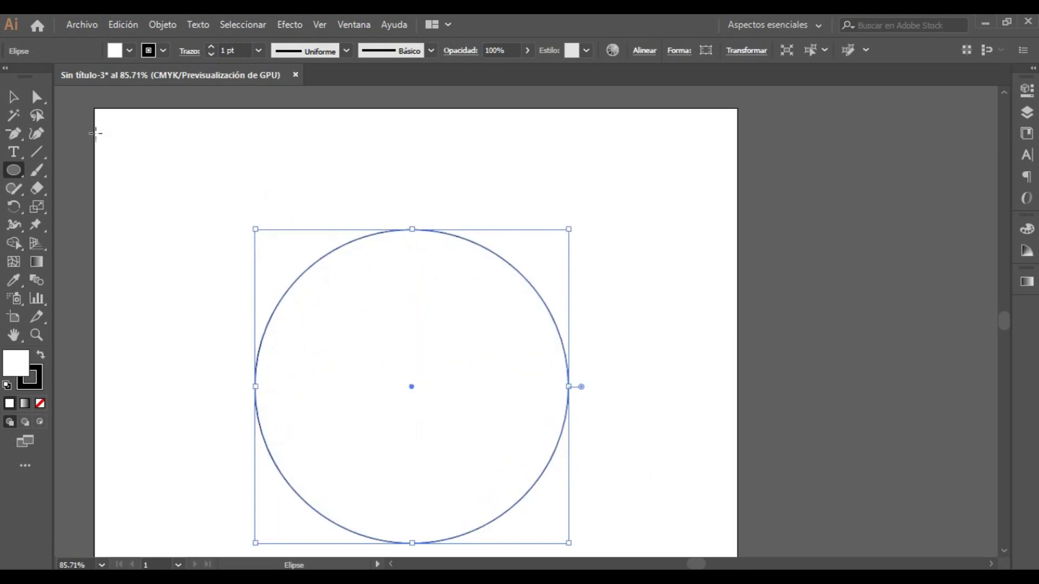
pyautogui.click(35, 98)
pyautogui.click(611, 203)
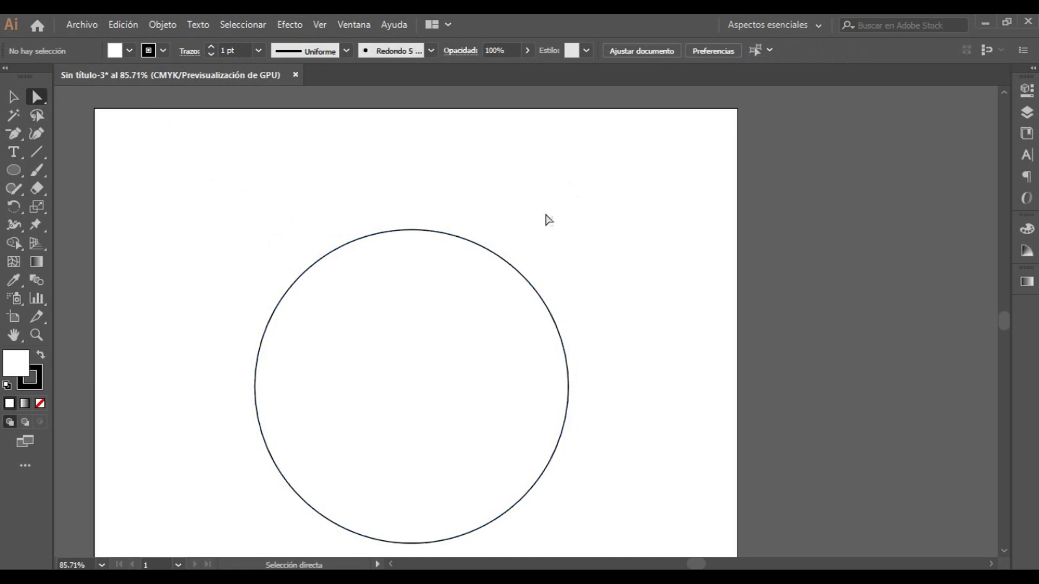
# - Pull the circle's top anchor up into a corner point and bend both sides
pyautogui.click(411, 229)
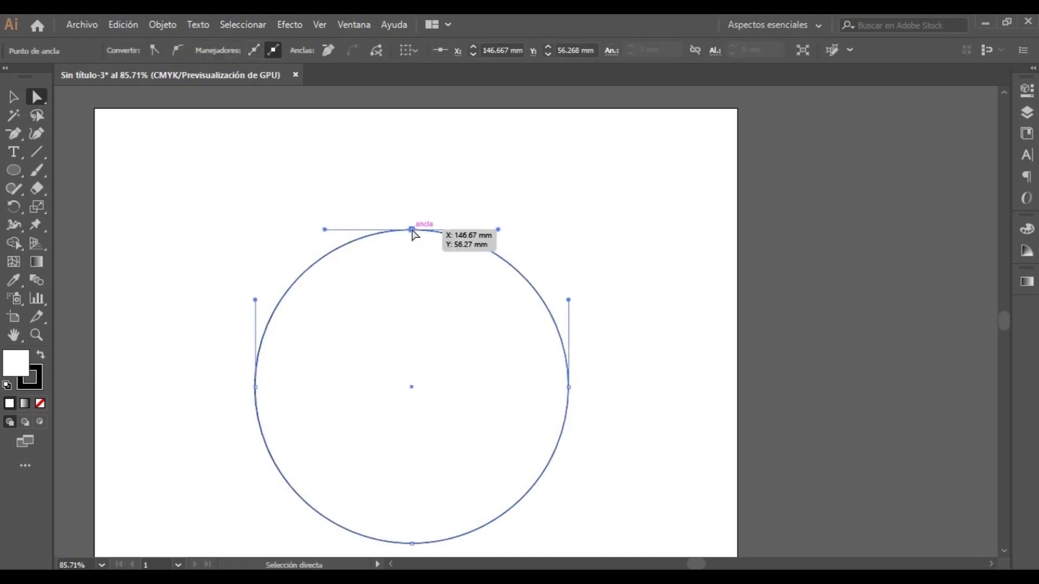
pyautogui.moveTo(412, 230); pyautogui.dragTo(412, 139)
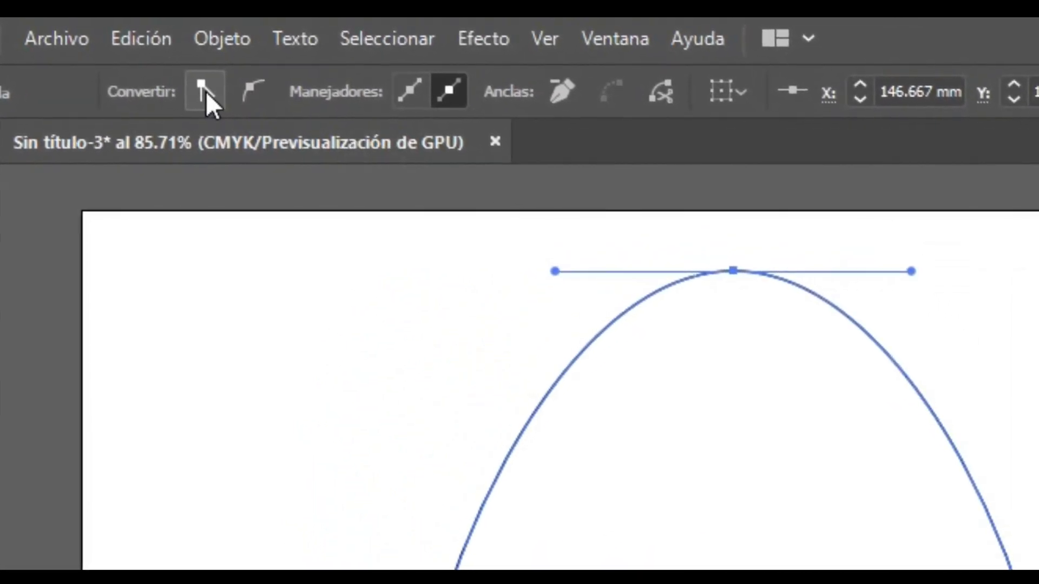
pyautogui.click(201, 88)
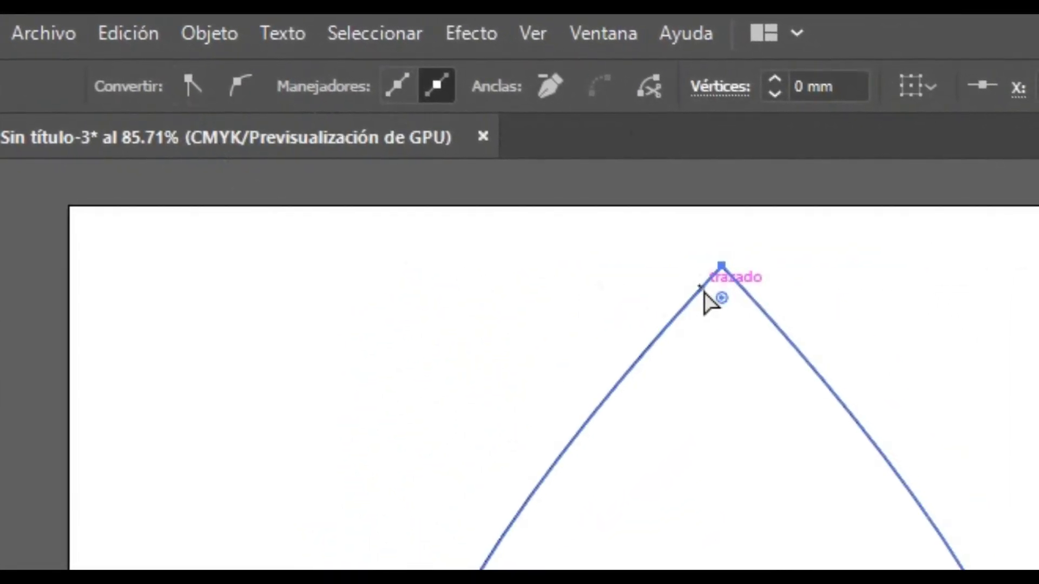
pyautogui.moveTo(698, 289); pyautogui.dragTo(678, 374)
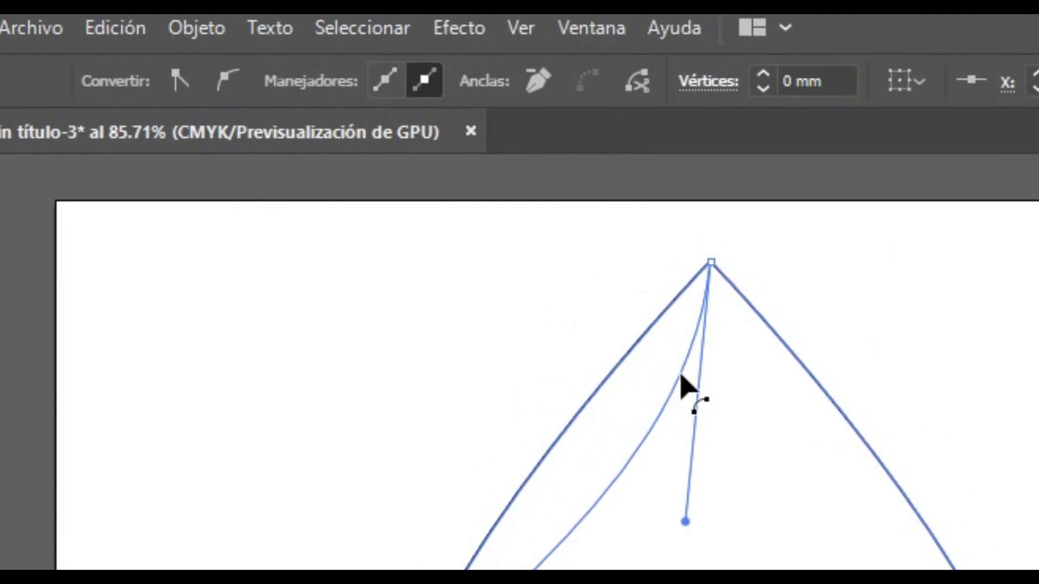
pyautogui.moveTo(677, 522); pyautogui.dragTo(649, 554)
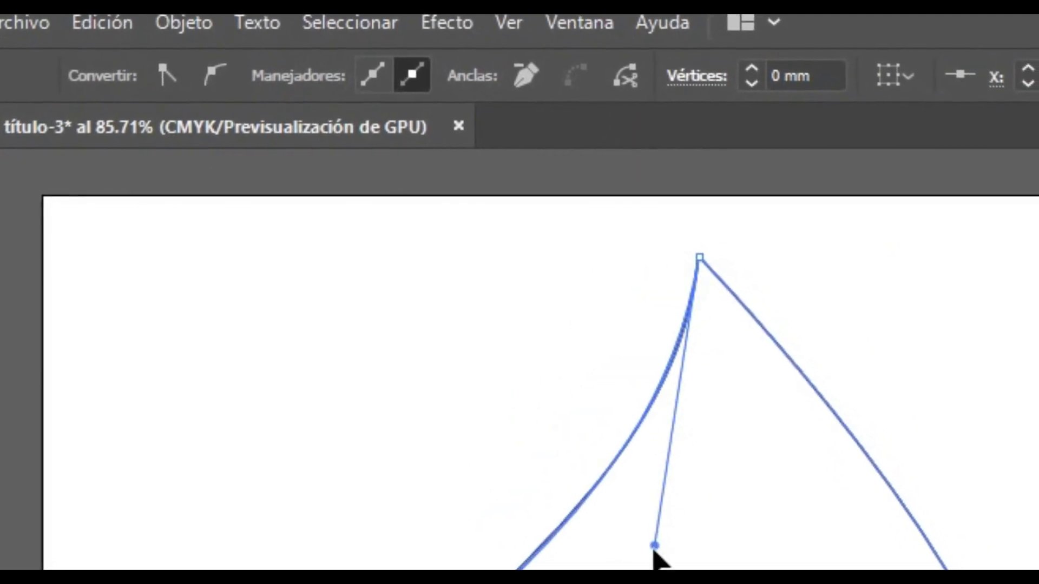
pyautogui.moveTo(760, 348)
pyautogui.mouseDown()
pyautogui.moveTo(746, 368)
pyautogui.moveTo(763, 389)
pyautogui.mouseUp()
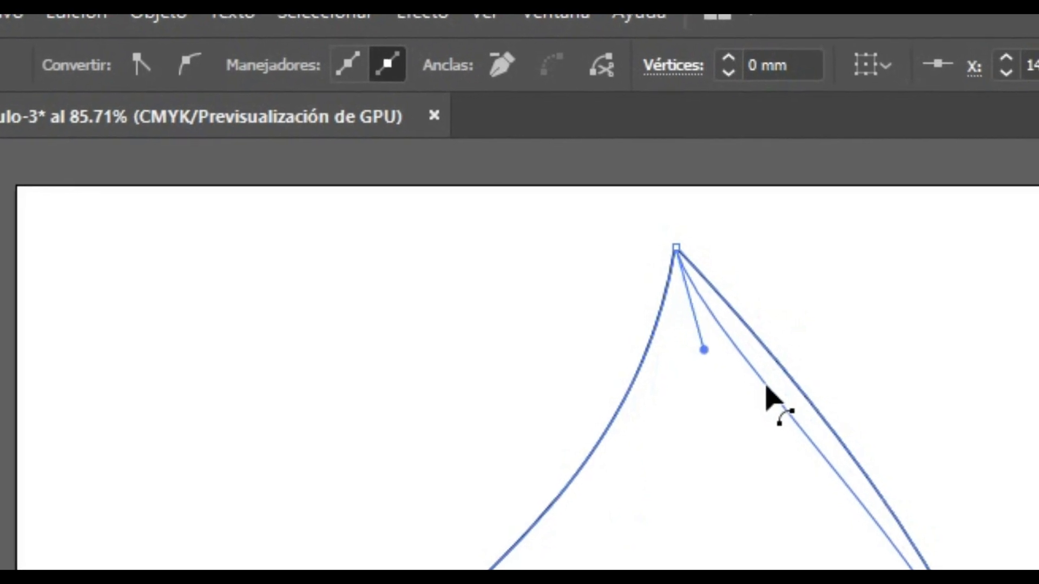
pyautogui.moveTo(704, 357); pyautogui.dragTo(706, 441)
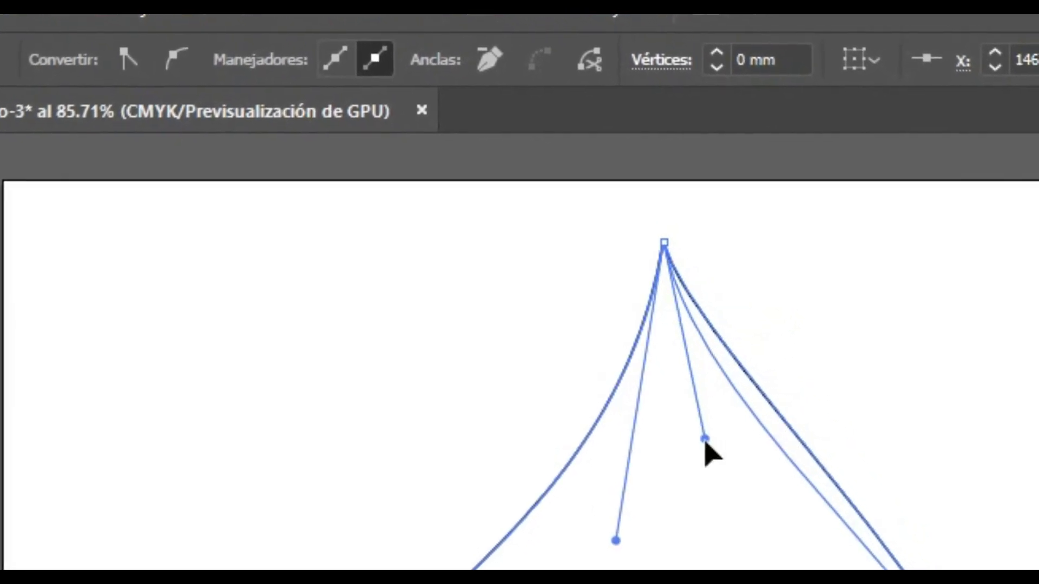
# - Move the tip left and up and adjust its left and right curve handles
pyautogui.moveTo(660, 240); pyautogui.dragTo(497, 217)
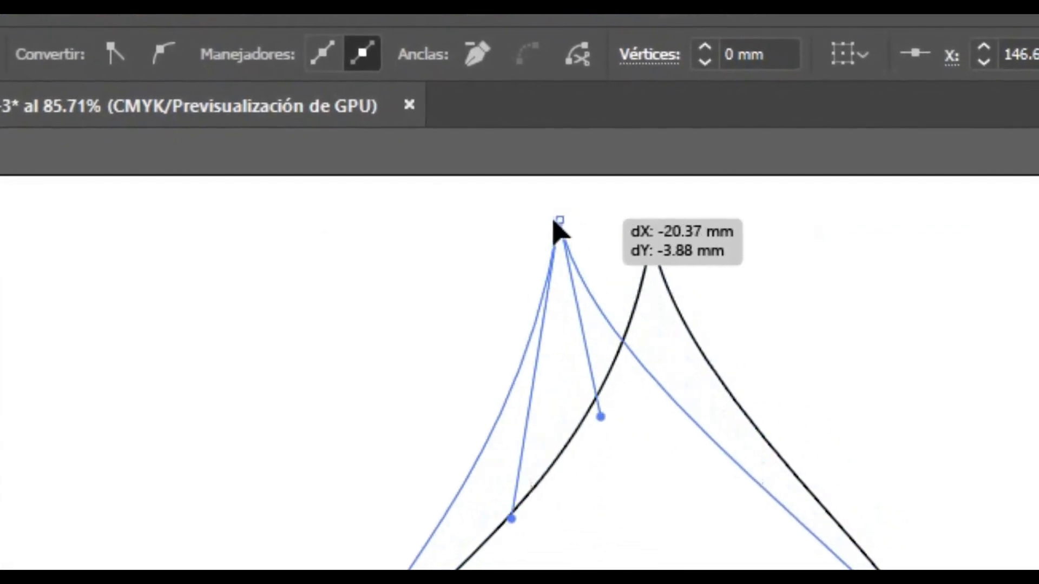
pyautogui.moveTo(497, 217); pyautogui.dragTo(494, 210)
pyautogui.moveTo(533, 400); pyautogui.dragTo(584, 407)
pyautogui.moveTo(431, 497); pyautogui.dragTo(402, 406)
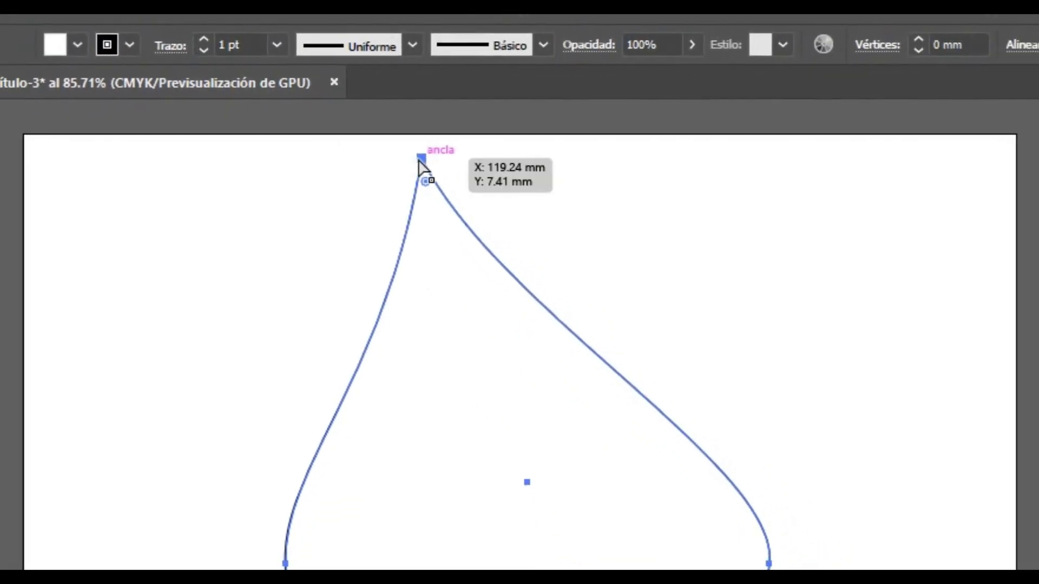
pyautogui.click(421, 158)
pyautogui.moveTo(366, 343); pyautogui.dragTo(403, 344)
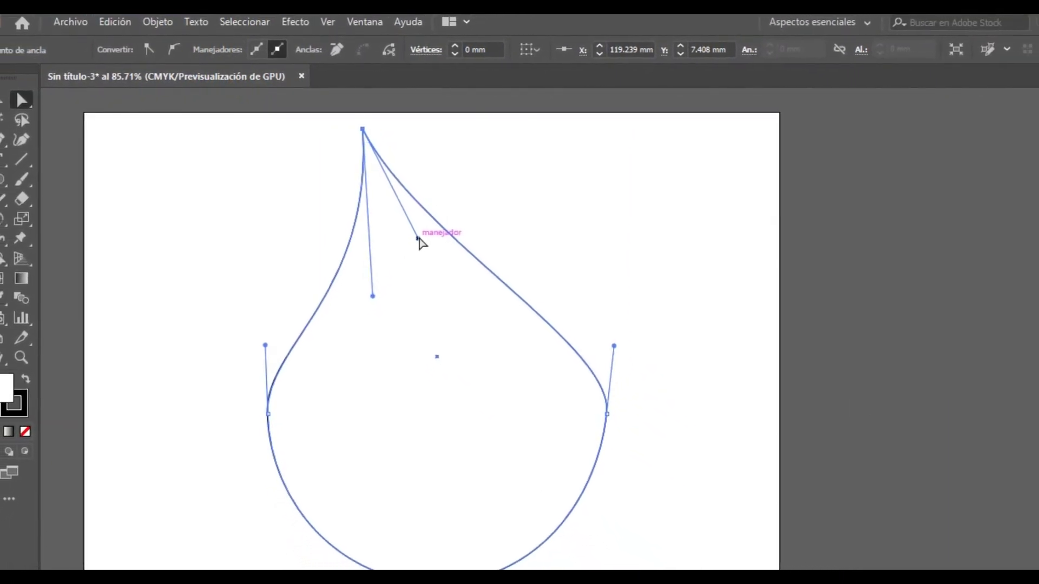
pyautogui.moveTo(425, 244); pyautogui.dragTo(445, 265)
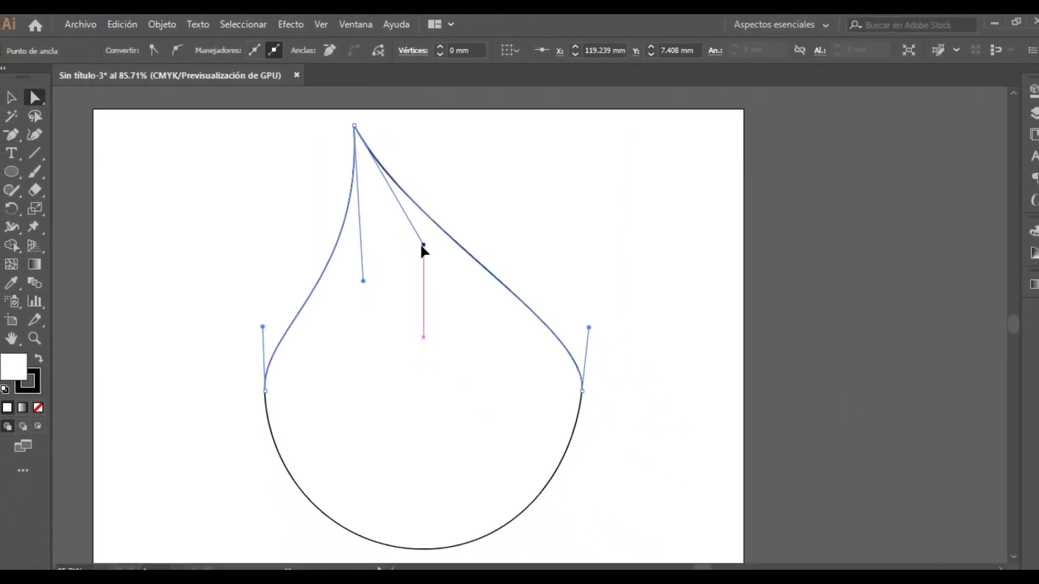
# - Smooth the drop's right and left side curves into the final teardrop
pyautogui.moveTo(577, 387); pyautogui.dragTo(565, 387)
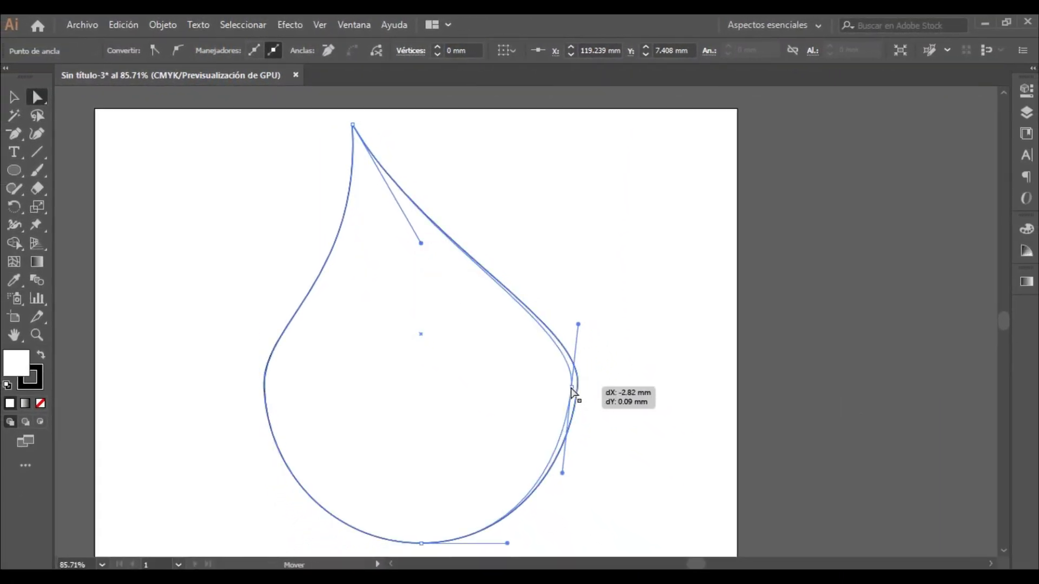
pyautogui.moveTo(572, 325); pyautogui.dragTo(554, 304)
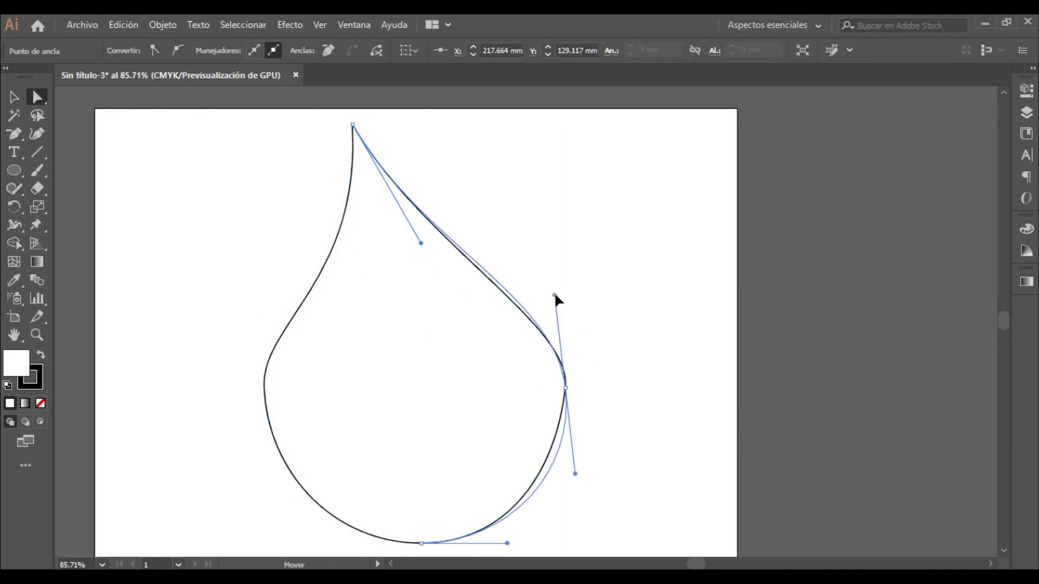
pyautogui.moveTo(553, 301); pyautogui.dragTo(554, 295)
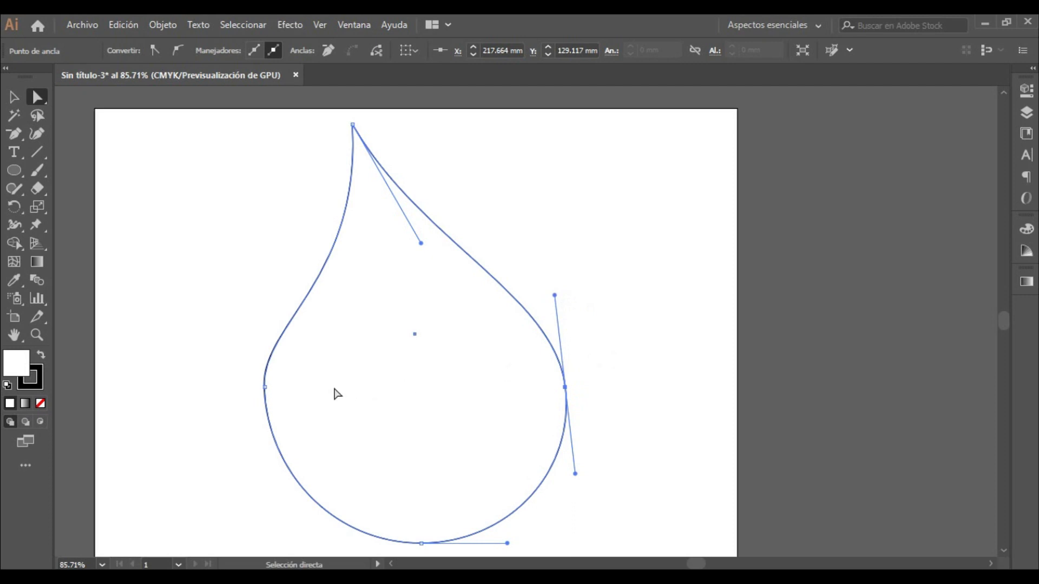
pyautogui.click(265, 387)
pyautogui.moveTo(262, 324); pyautogui.dragTo(264, 296)
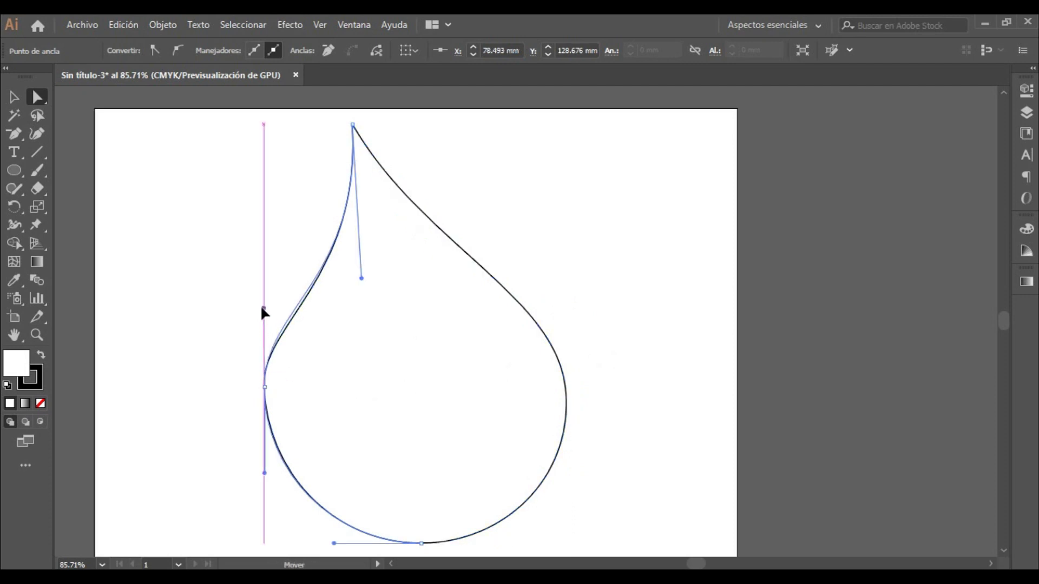
pyautogui.click(618, 344)
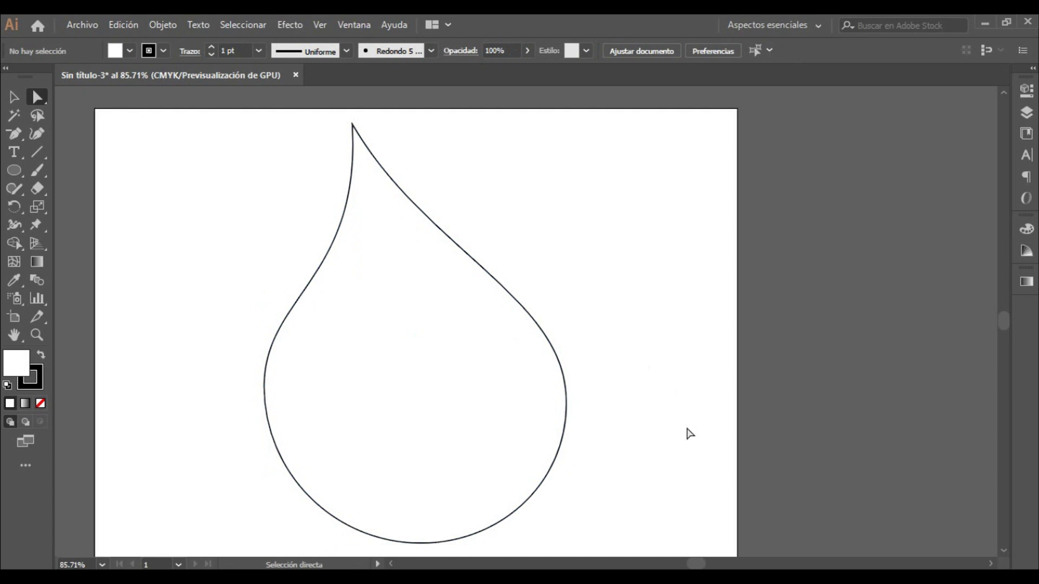
# - Select the whole teardrop and fill it yellow from the Color panel
pyautogui.click(17, 97)
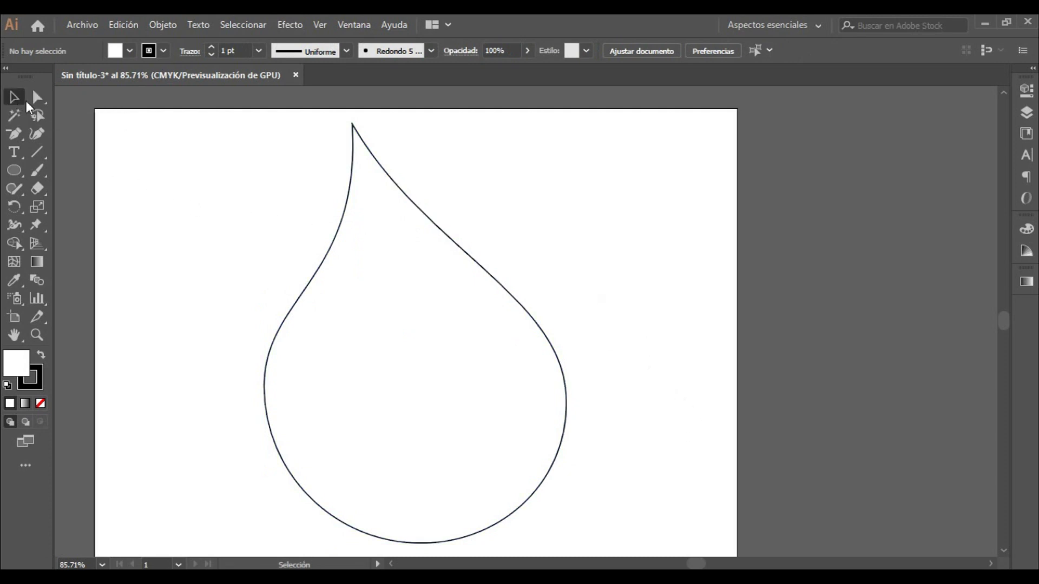
pyautogui.click(303, 295)
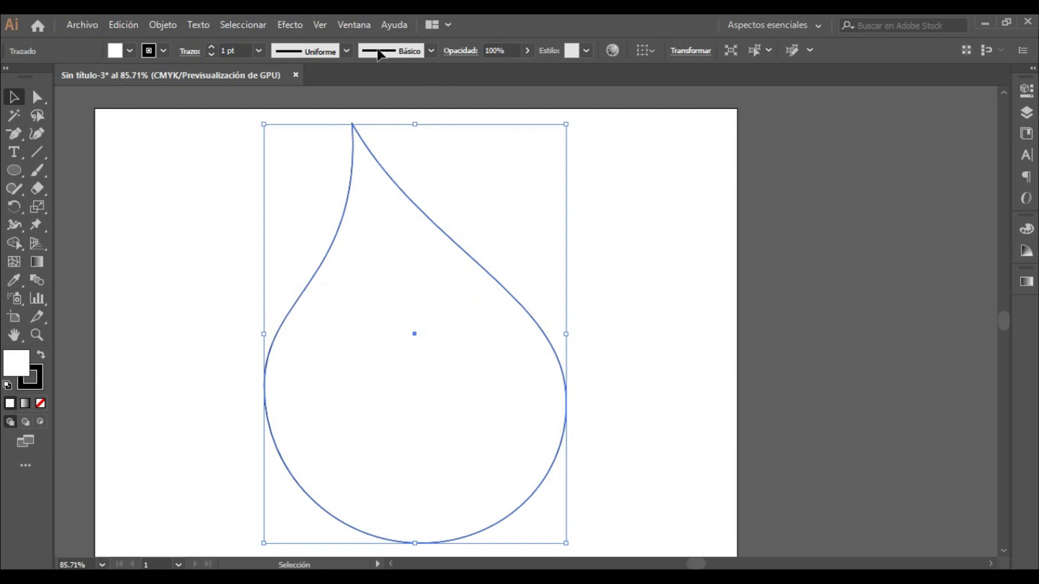
pyautogui.click(362, 31)
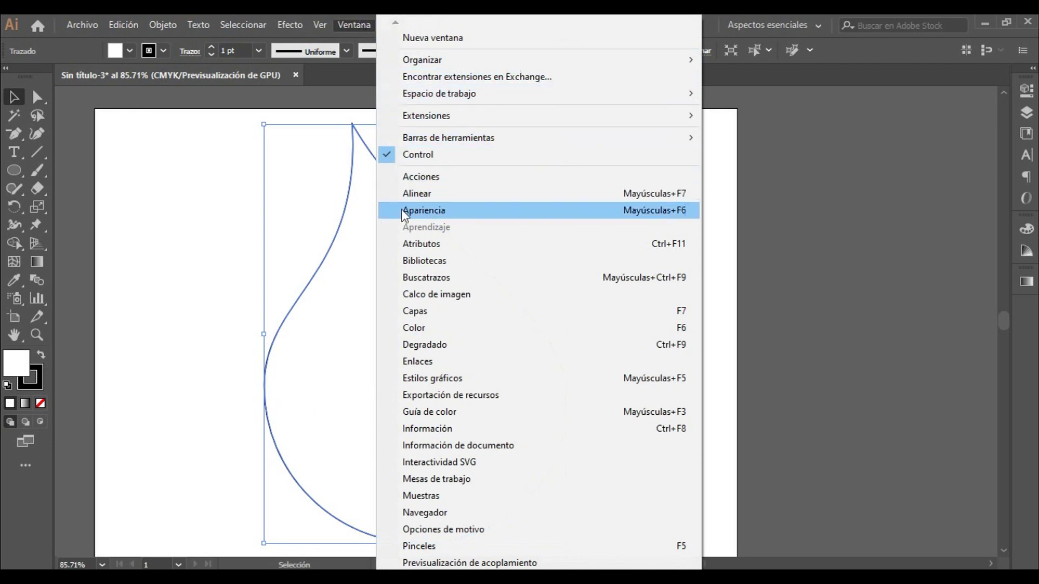
pyautogui.click(411, 328)
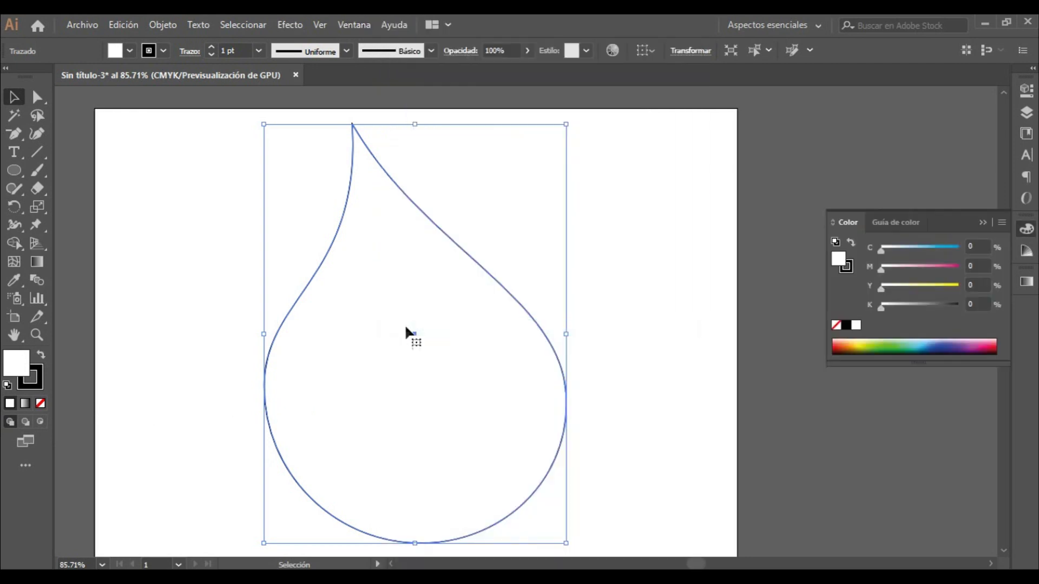
pyautogui.click(865, 342)
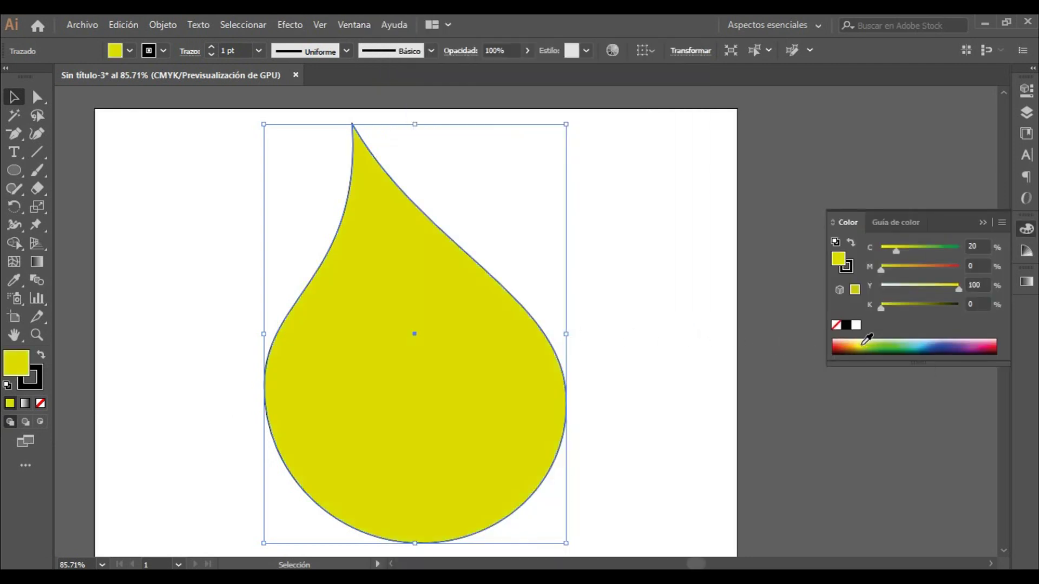
# - Try green, blue, navy and purple fills, settle on light cyan, then apply a gradient
pyautogui.click(894, 349)
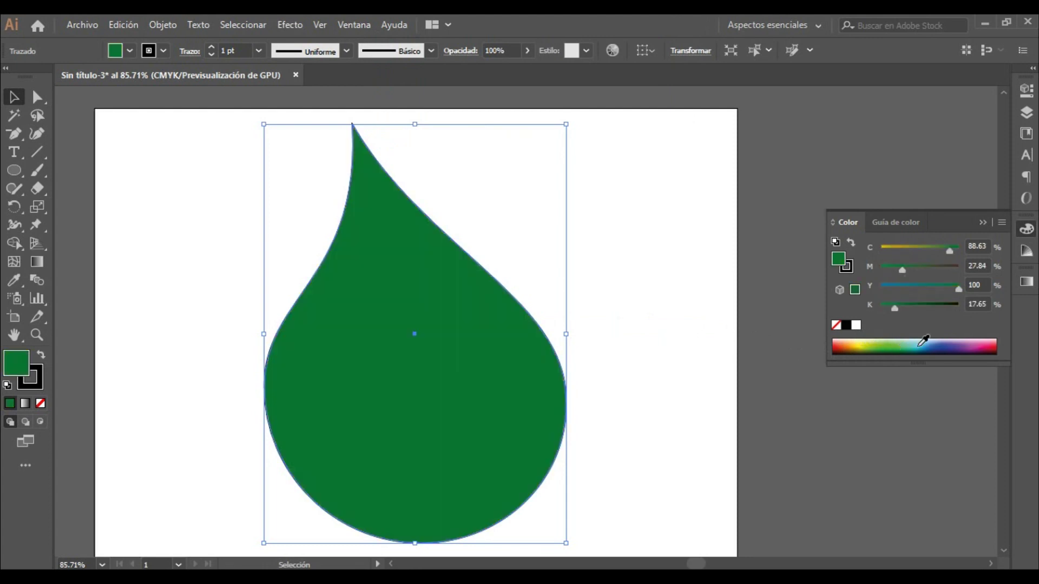
pyautogui.click(926, 341)
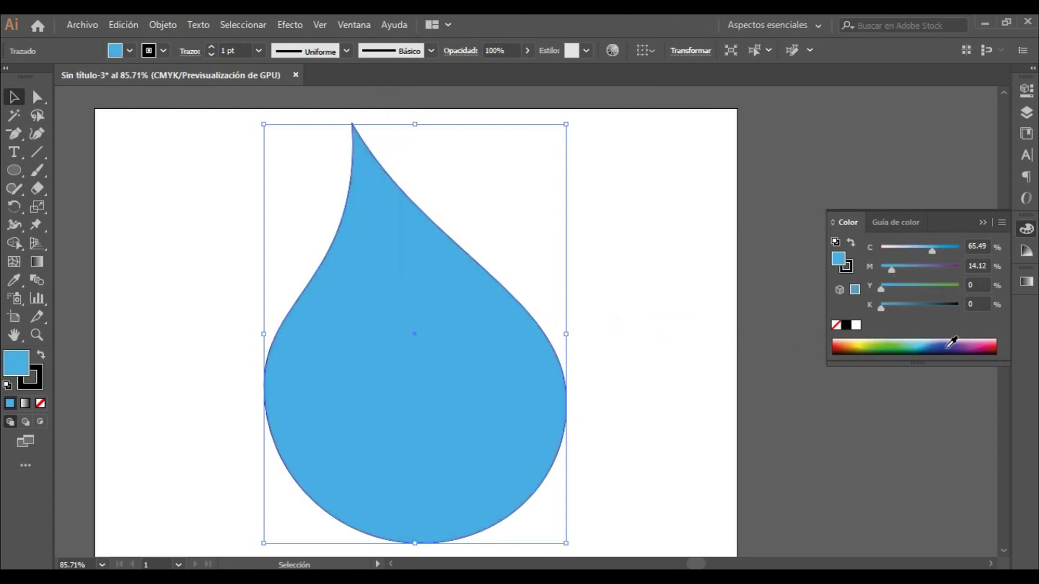
pyautogui.click(950, 346)
pyautogui.click(970, 342)
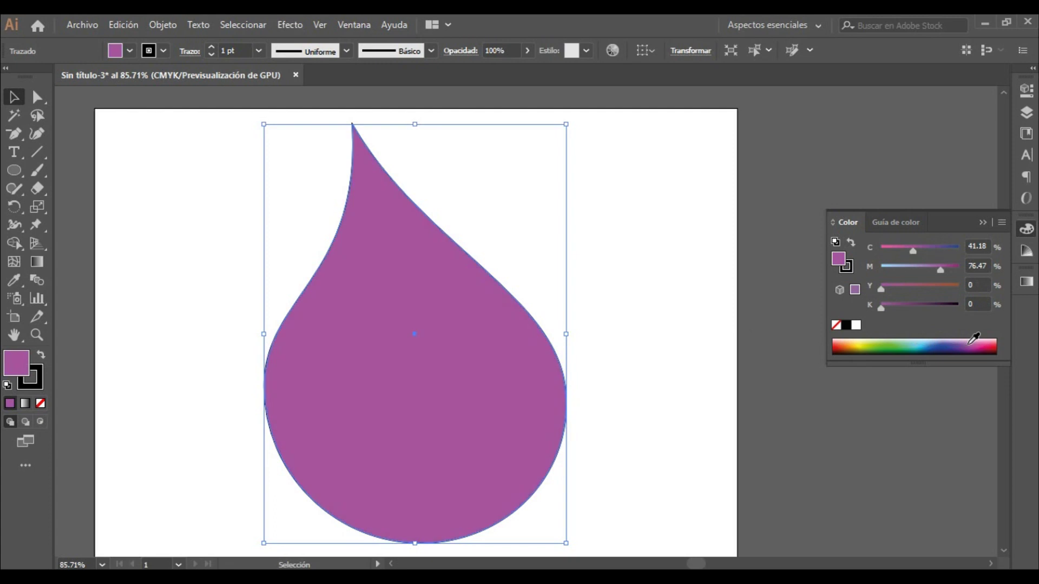
pyautogui.click(915, 343)
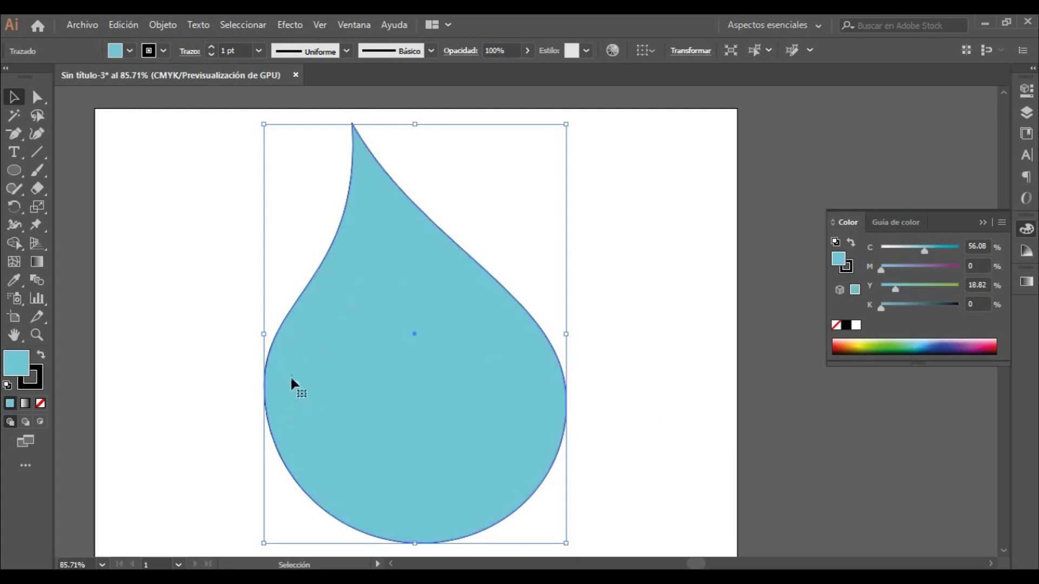
pyautogui.click(25, 405)
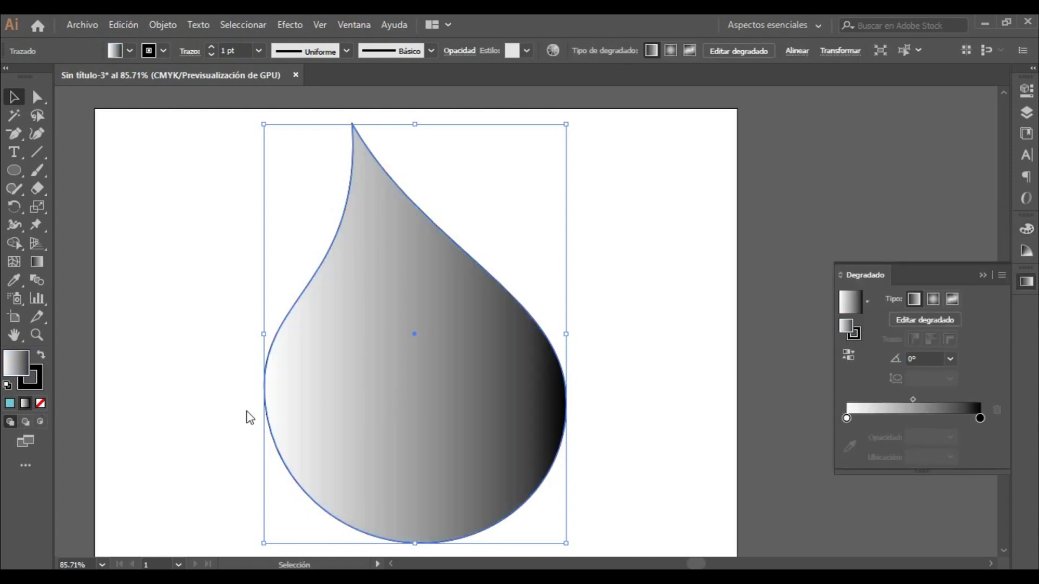
# - Set the gradient from yellow to orange-red at 45°, then switch it to radial
pyautogui.doubleClick(846, 418)
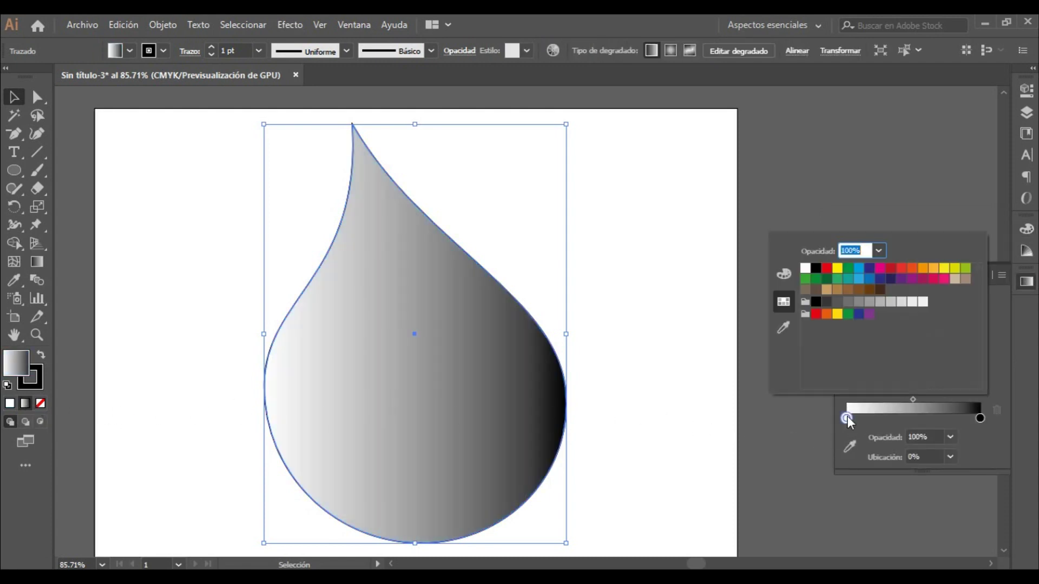
pyautogui.click(838, 314)
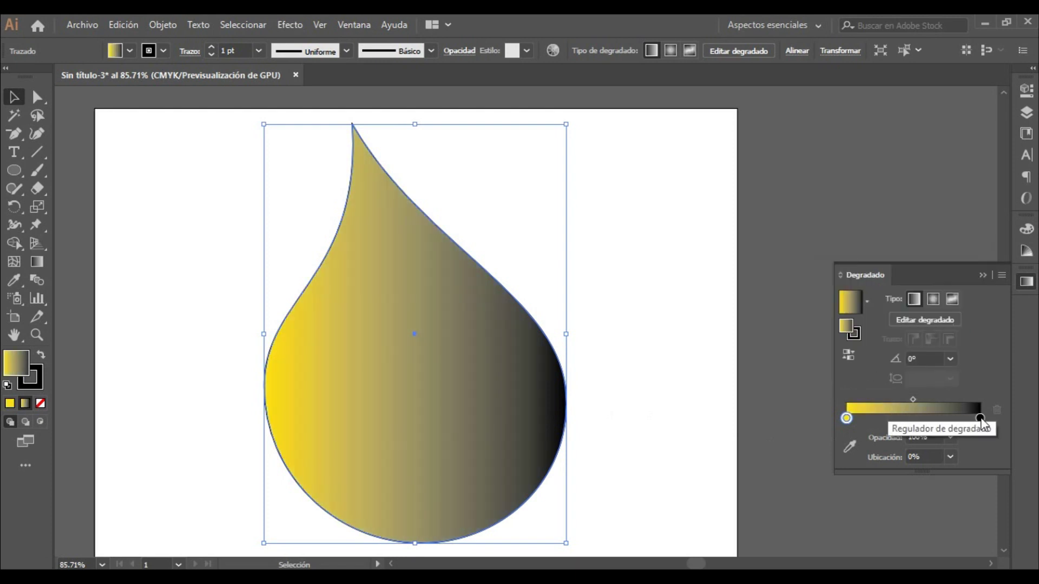
pyautogui.doubleClick(980, 418)
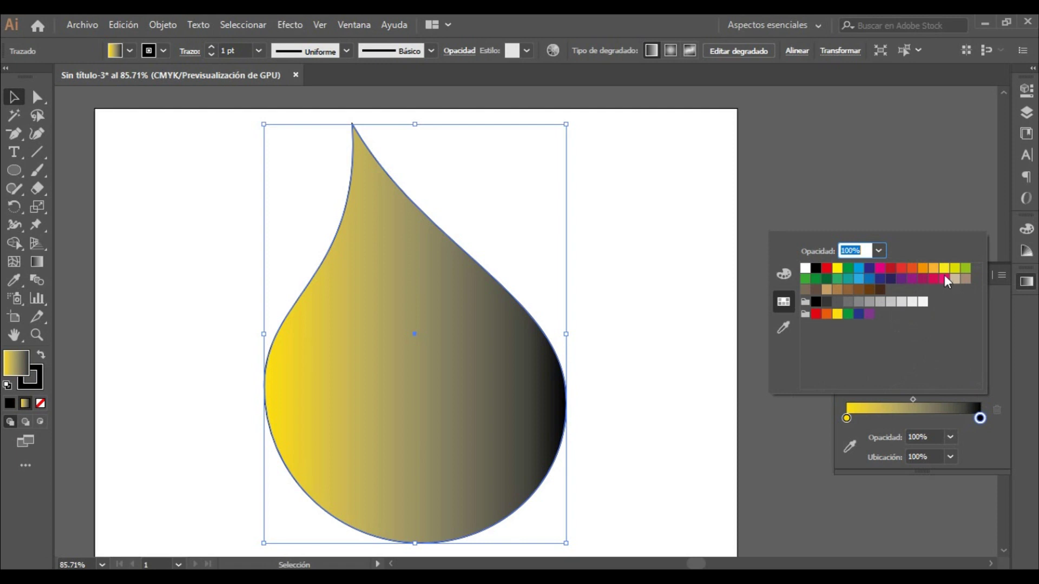
pyautogui.click(914, 272)
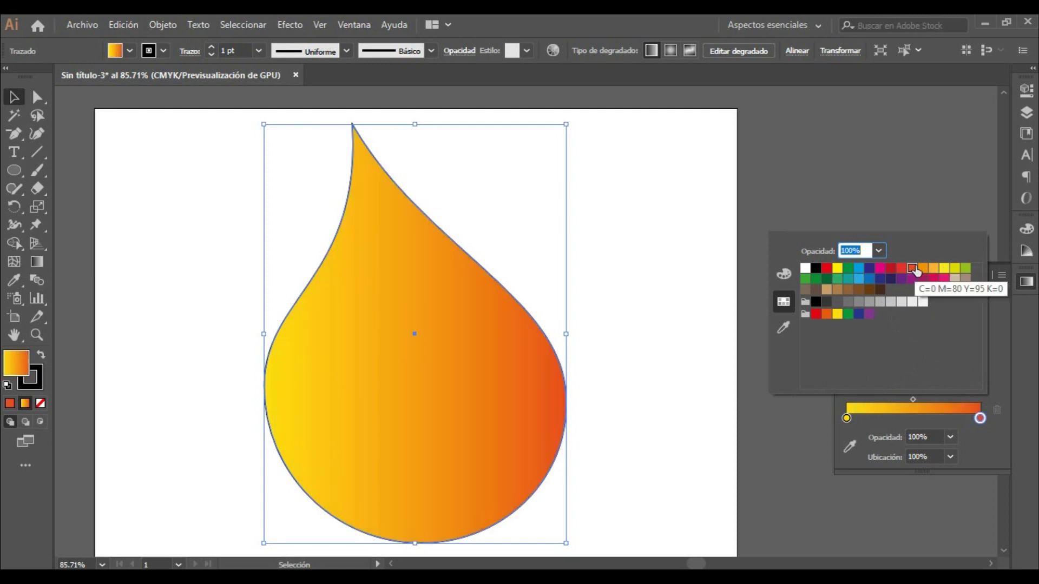
pyautogui.click(1002, 452)
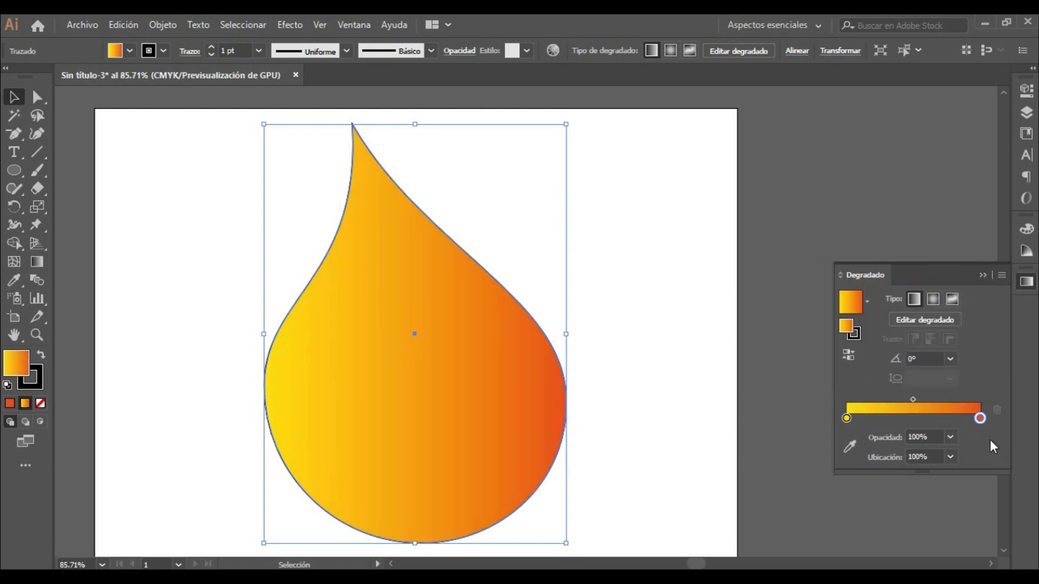
pyautogui.click(951, 359)
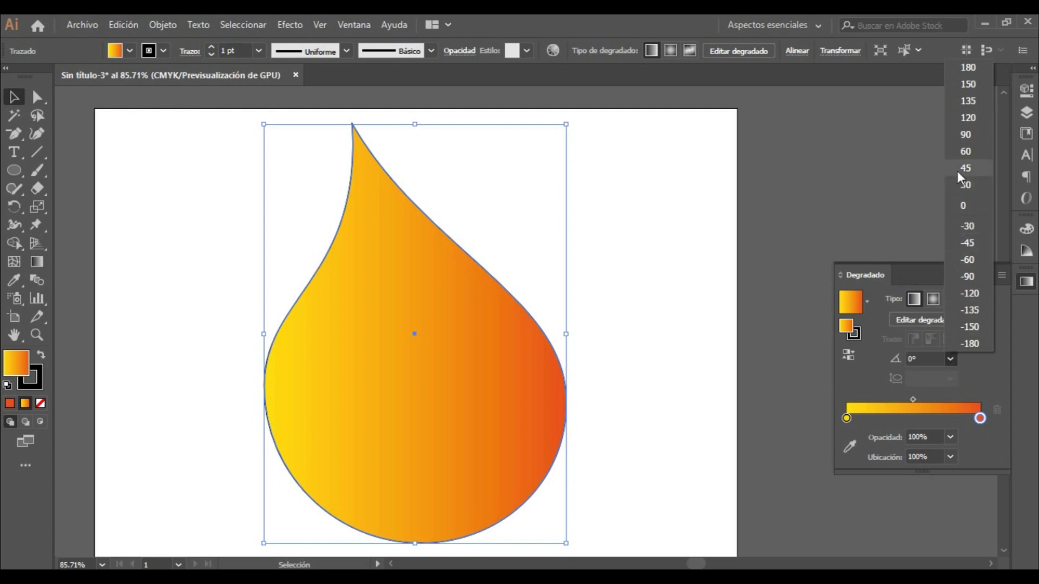
pyautogui.click(964, 168)
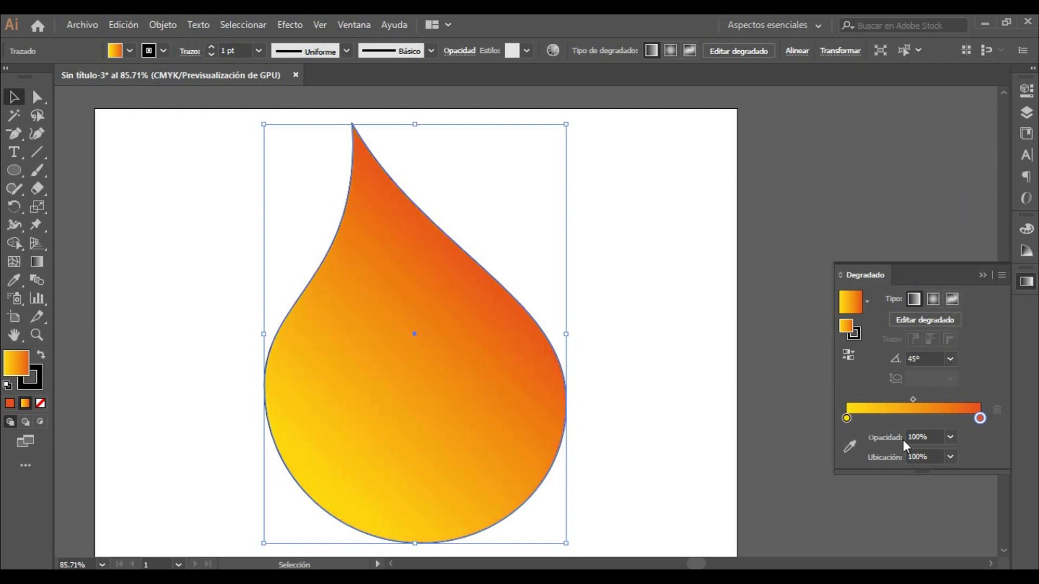
pyautogui.click(933, 299)
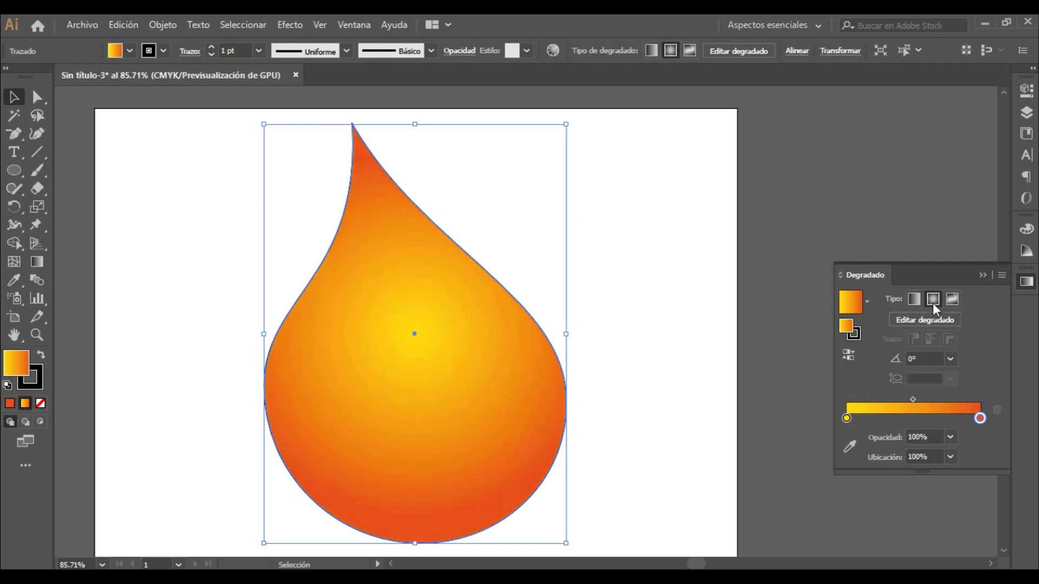
# - Recolour the radial gradient blue at the centre fading to white, then switch to freeform
pyautogui.doubleClick(846, 419)
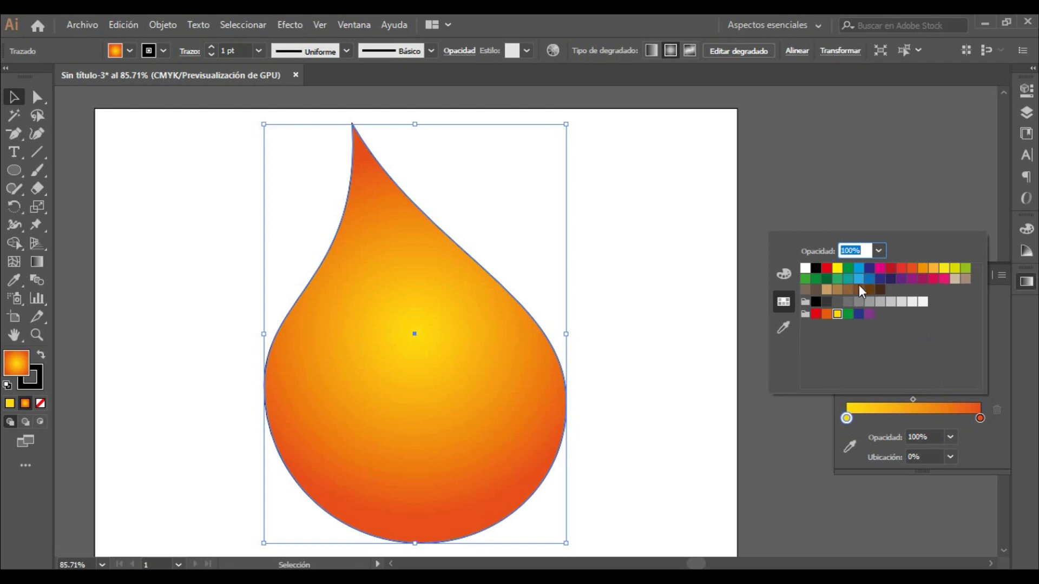
pyautogui.click(859, 279)
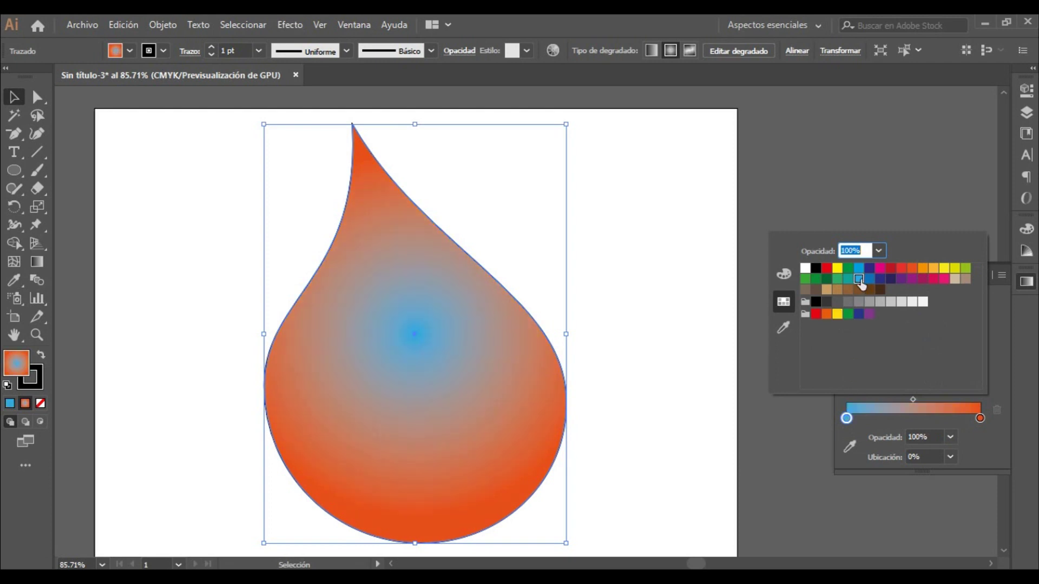
pyautogui.click(980, 421)
pyautogui.doubleClick(980, 419)
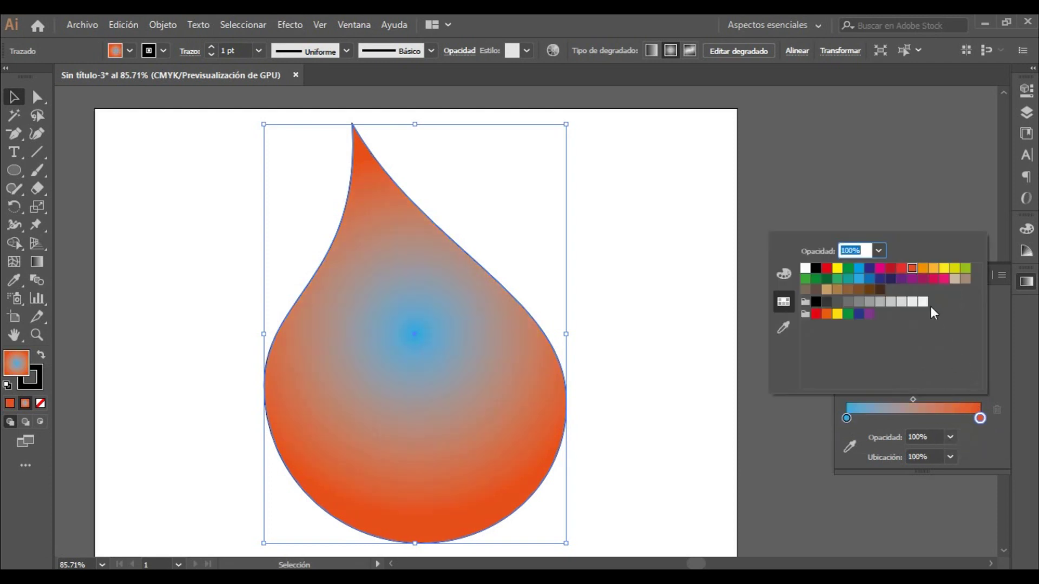
pyautogui.click(922, 302)
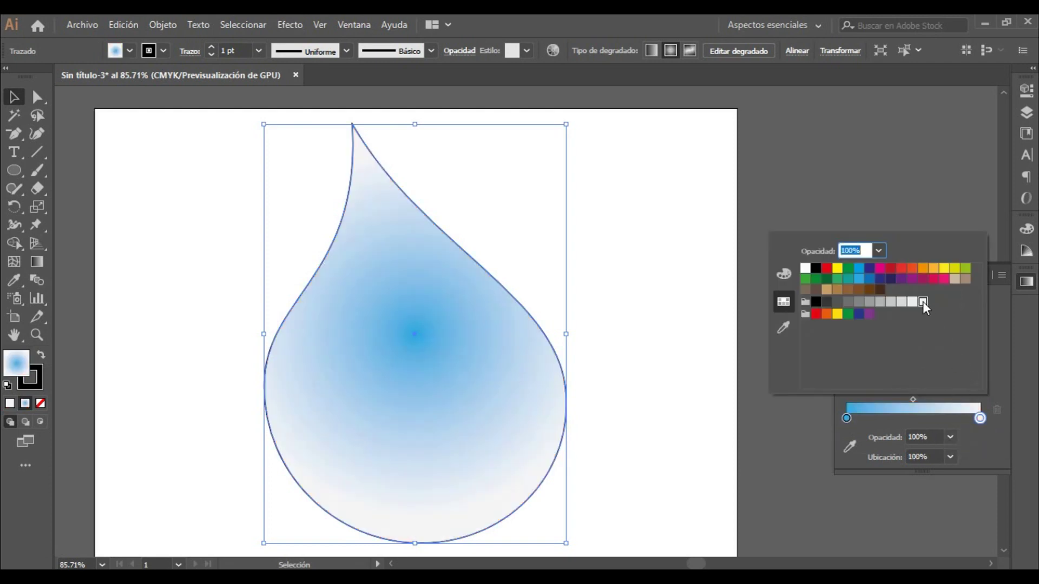
pyautogui.click(905, 425)
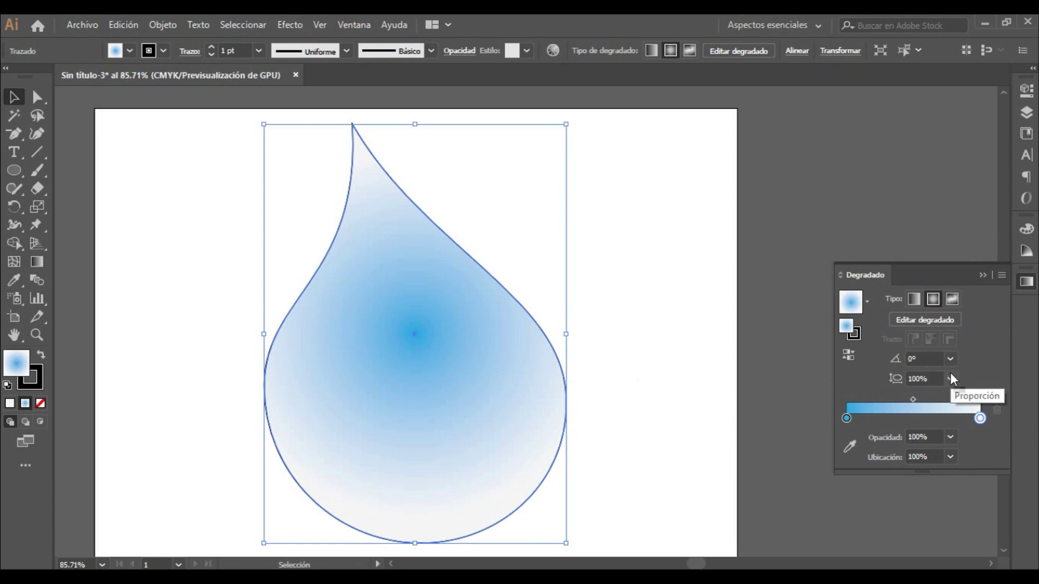
pyautogui.click(952, 300)
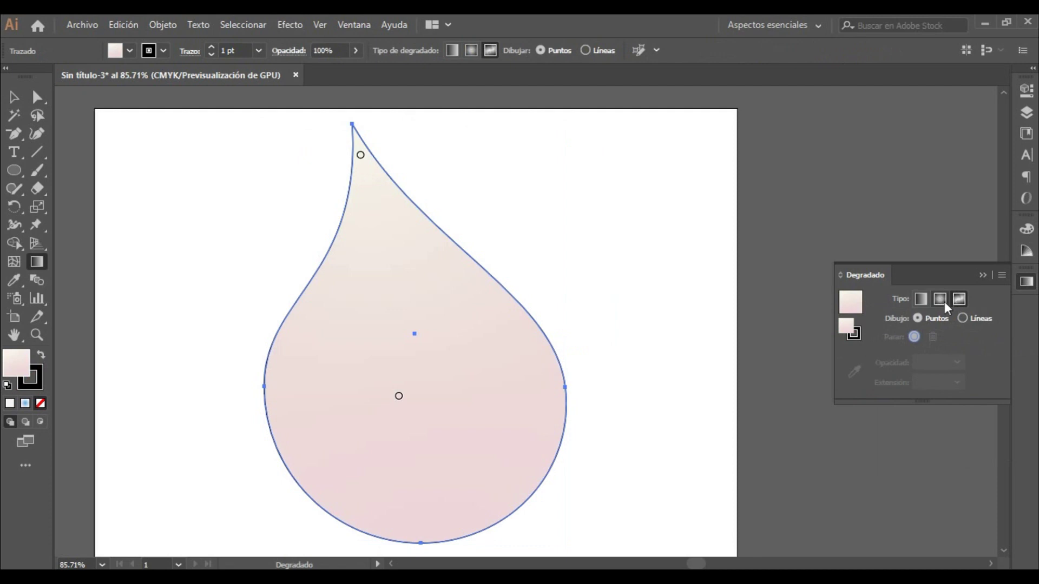
# - Add freeform gradient points coloured green, blue, dark red and dark green around the drop
pyautogui.click(304, 414)
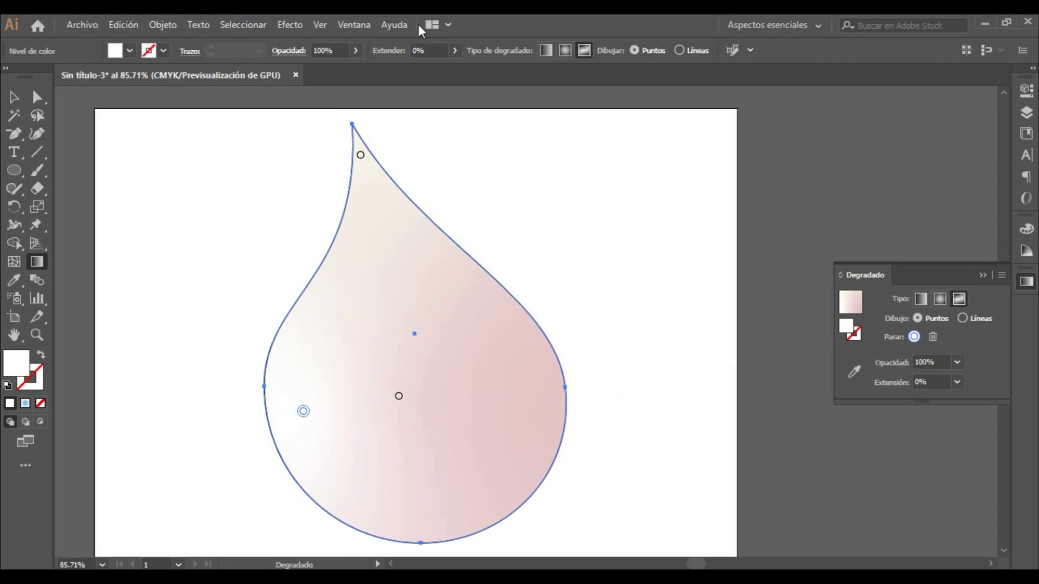
pyautogui.click(356, 26)
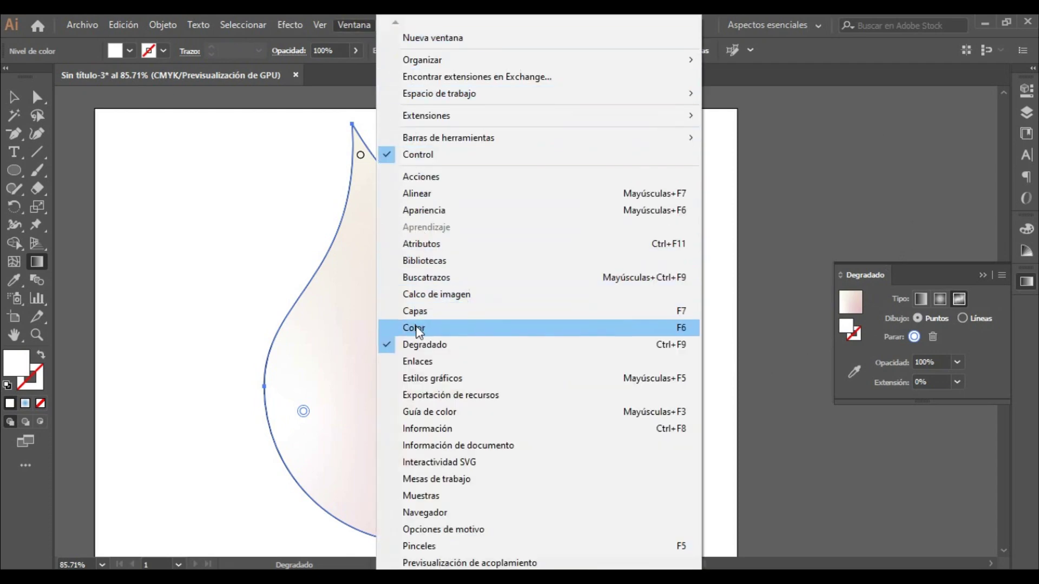
pyautogui.click(418, 328)
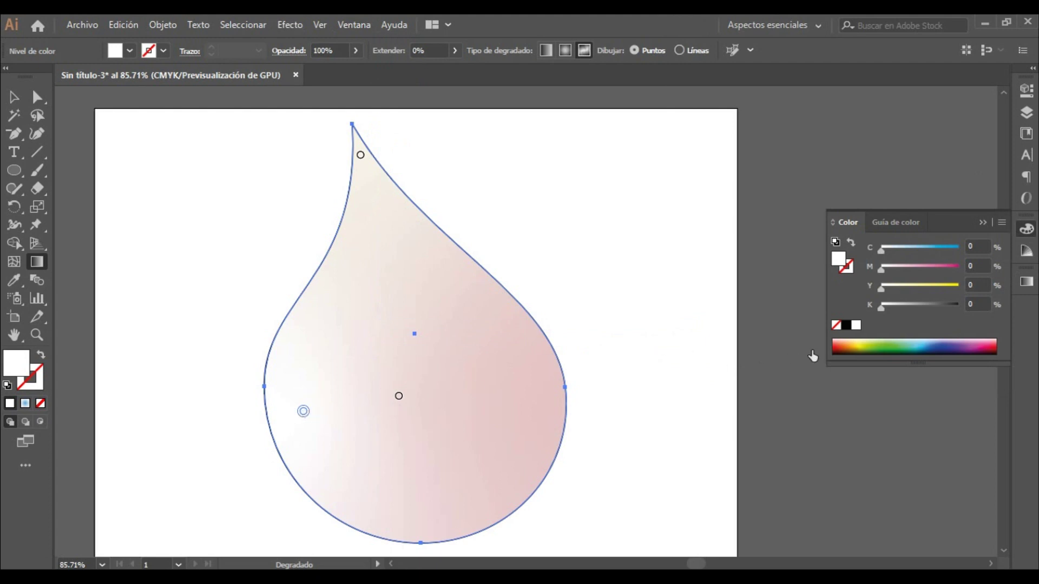
pyautogui.click(891, 342)
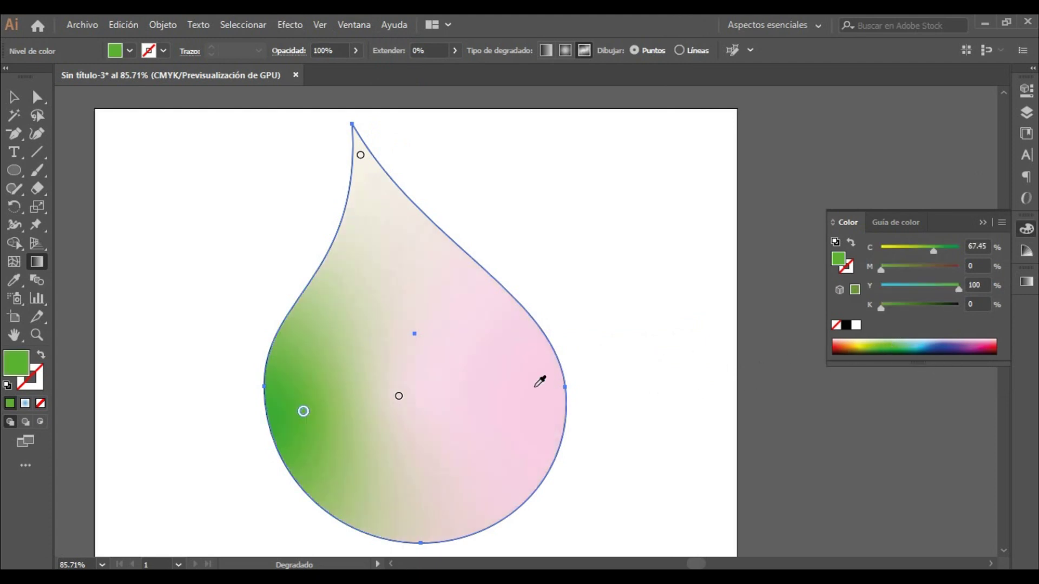
pyautogui.click(484, 344)
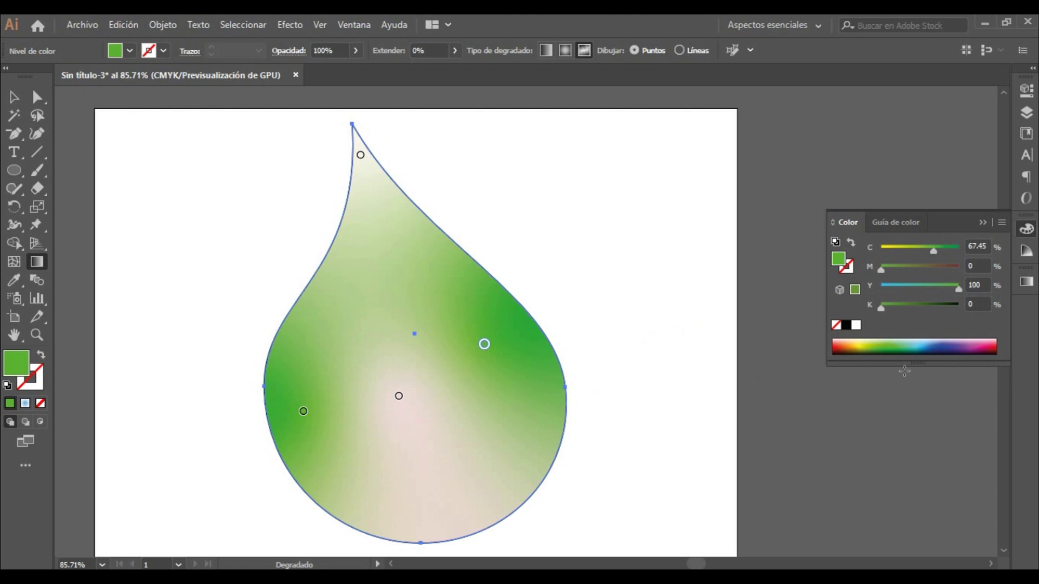
pyautogui.click(944, 346)
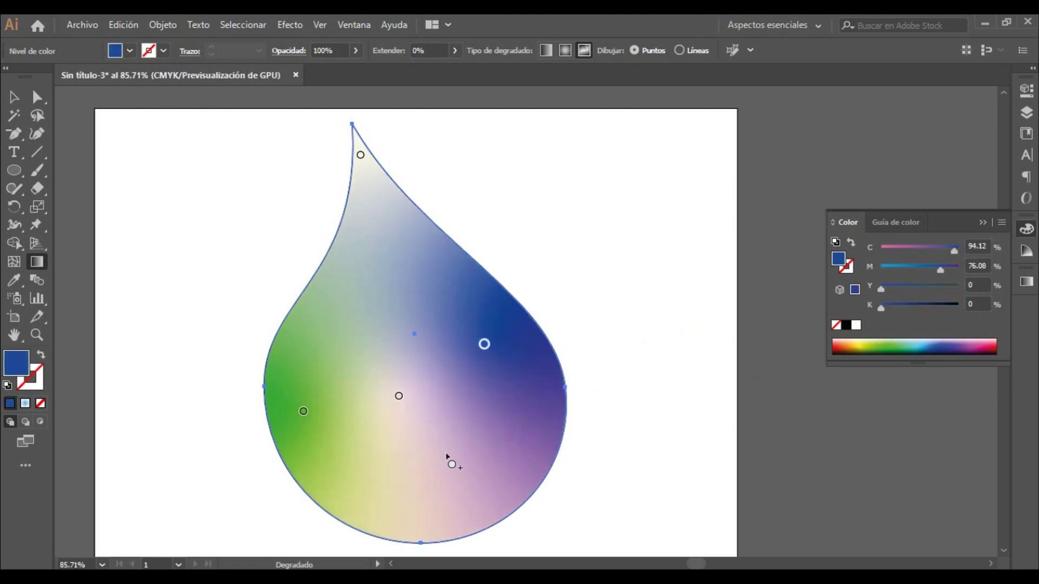
pyautogui.click(444, 454)
pyautogui.click(991, 351)
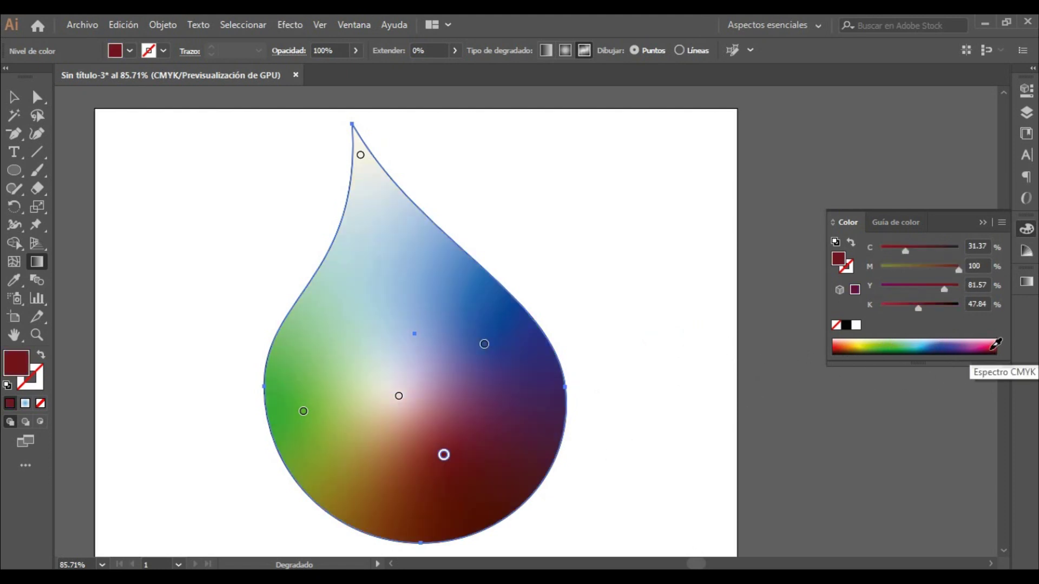
pyautogui.click(362, 281)
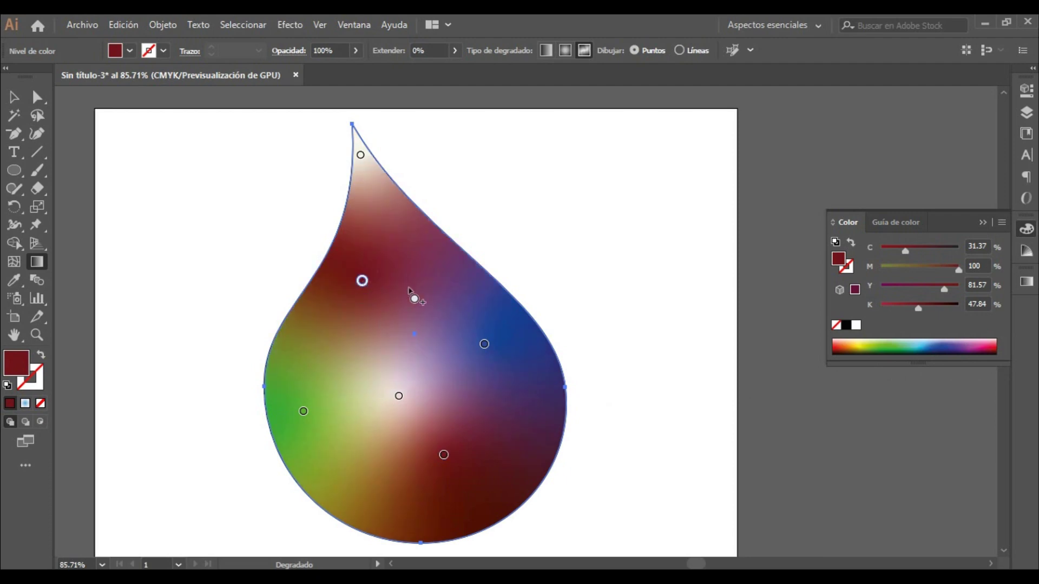
pyautogui.click(879, 351)
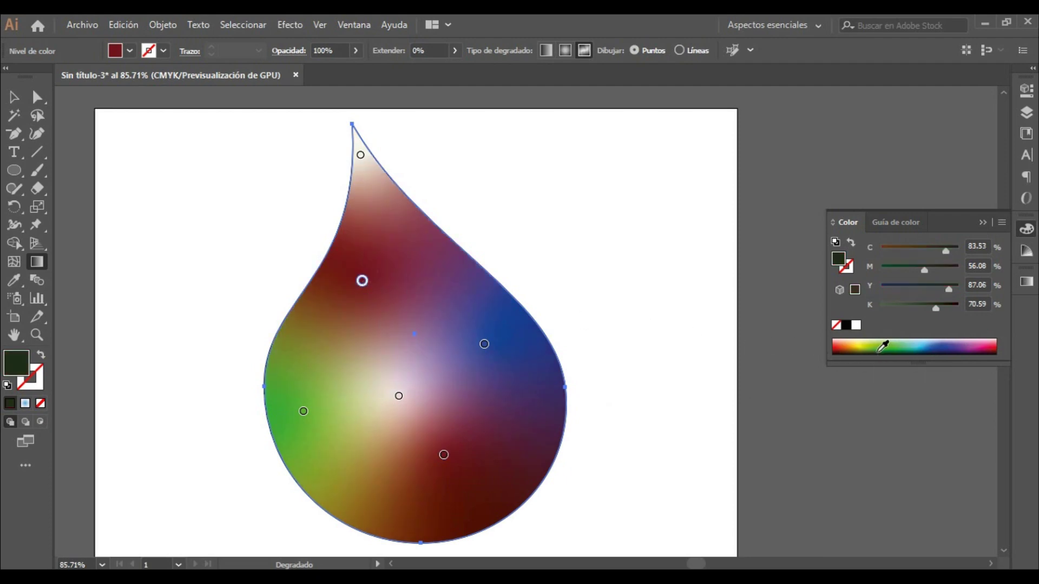
# - Reposition the blue, pale centre, red and dark green points to rebalance the blend
pyautogui.click(485, 347)
pyautogui.moveTo(484, 361); pyautogui.dragTo(482, 380)
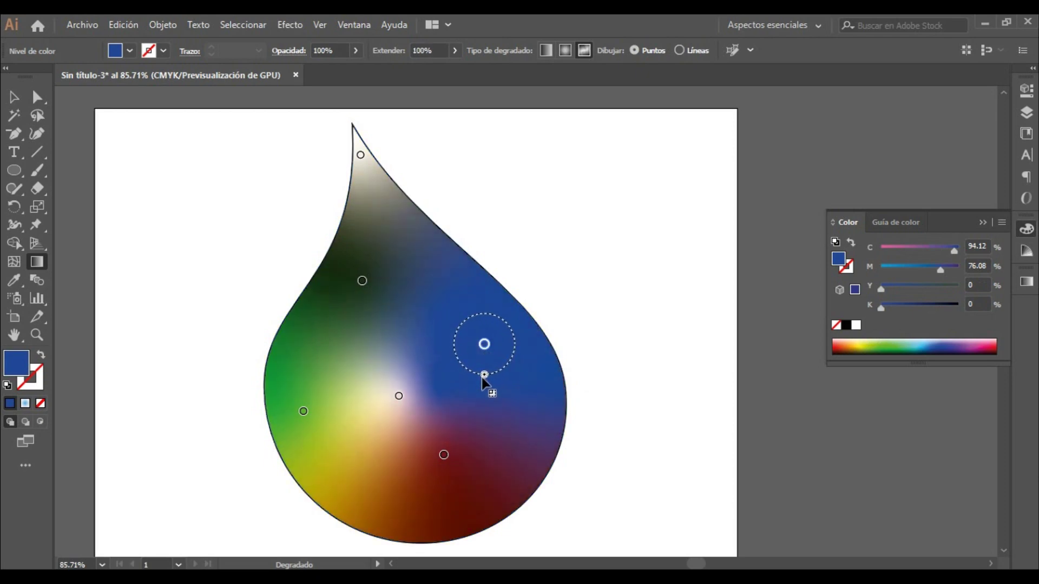
pyautogui.click(398, 398)
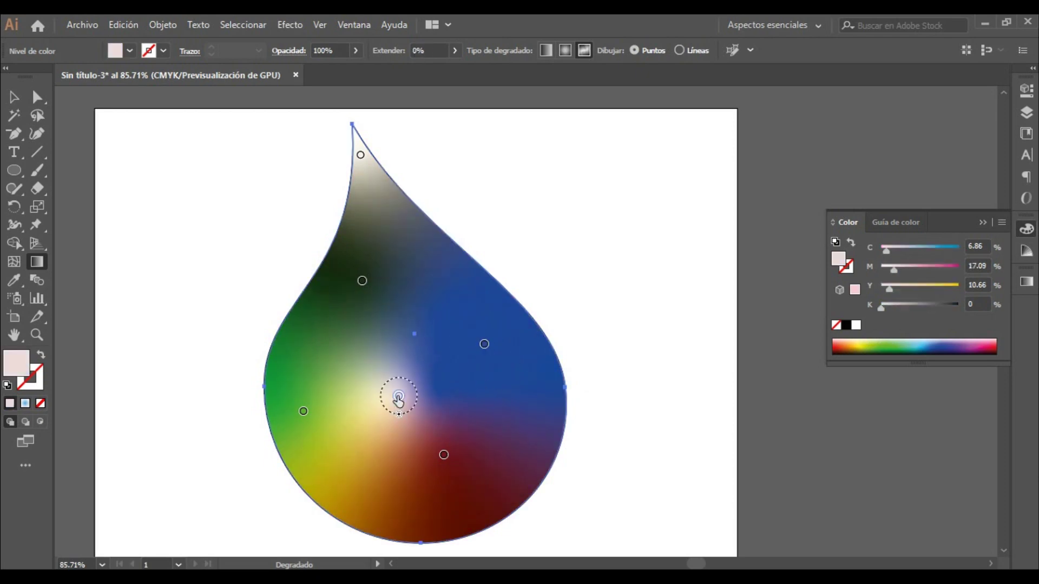
pyautogui.moveTo(399, 414); pyautogui.dragTo(368, 373)
pyautogui.moveTo(443, 454); pyautogui.dragTo(388, 488)
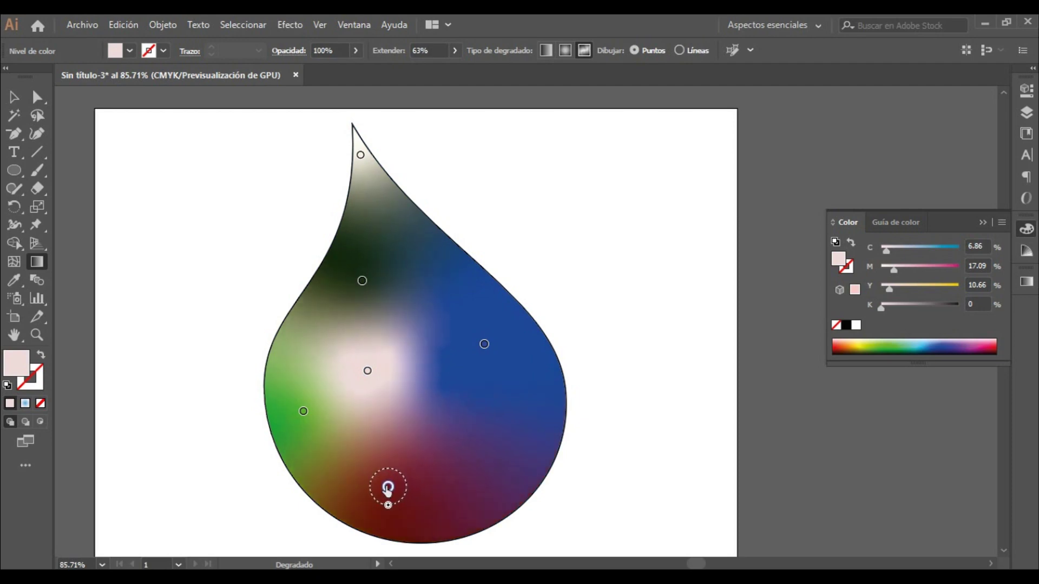
pyautogui.moveTo(388, 489); pyautogui.dragTo(385, 495)
pyautogui.moveTo(363, 282); pyautogui.dragTo(380, 255)
pyautogui.moveTo(360, 157); pyautogui.dragTo(353, 128)
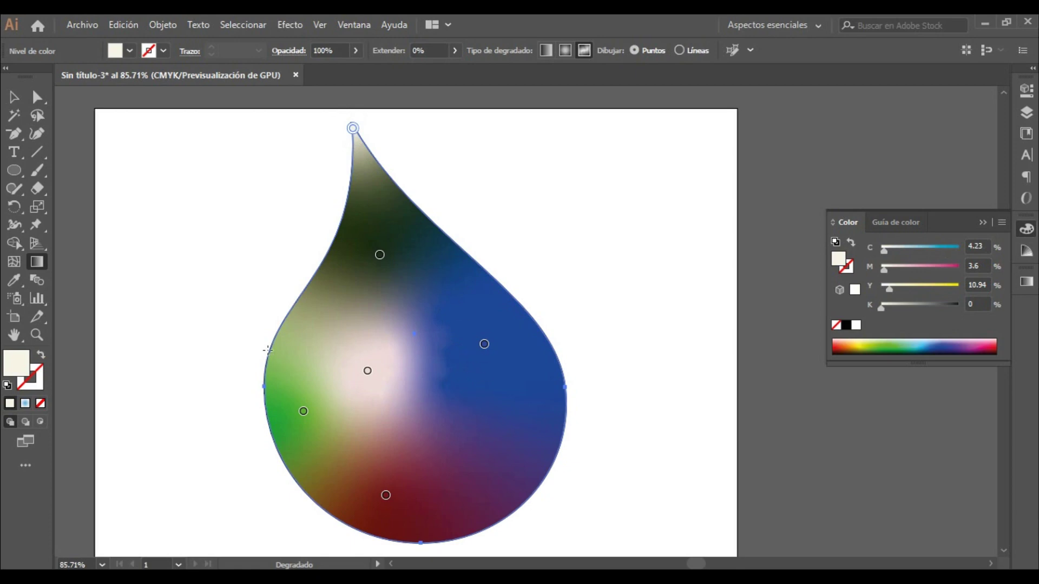
# - Move the teardrop further right on the artboard
pyautogui.click(14, 97)
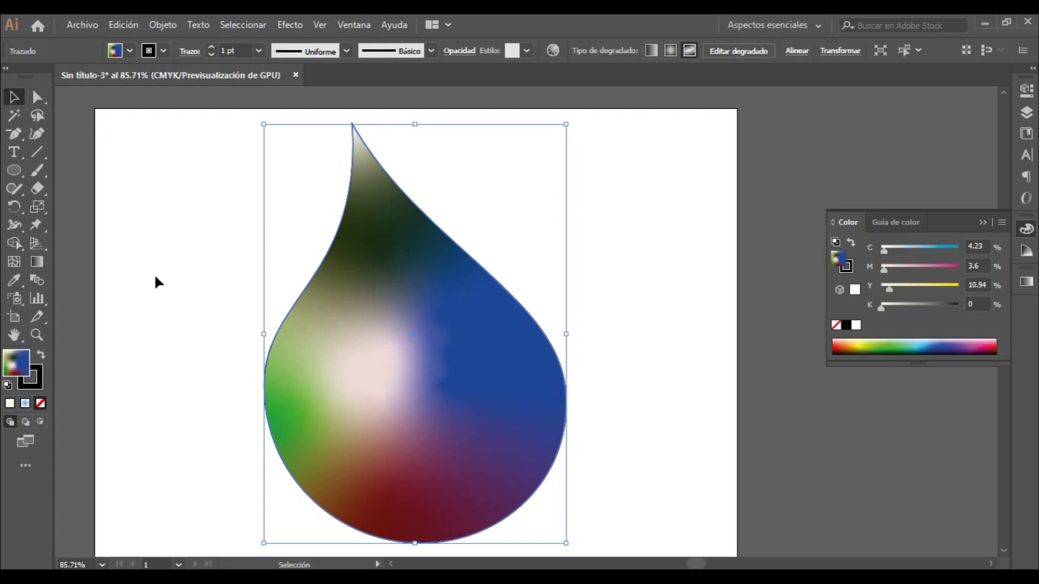
pyautogui.moveTo(394, 341); pyautogui.dragTo(493, 347)
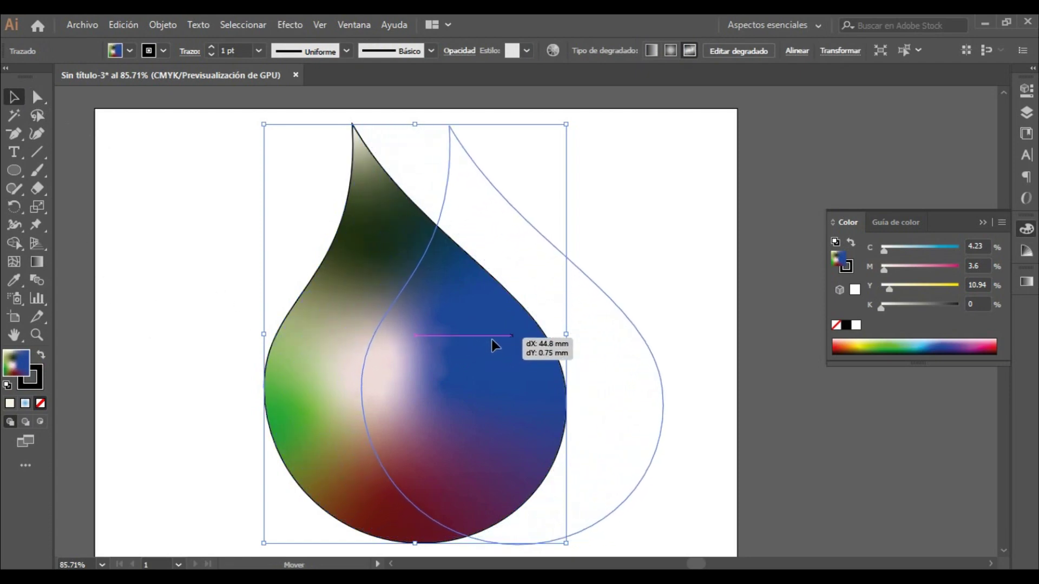
pyautogui.moveTo(492, 347); pyautogui.dragTo(492, 345)
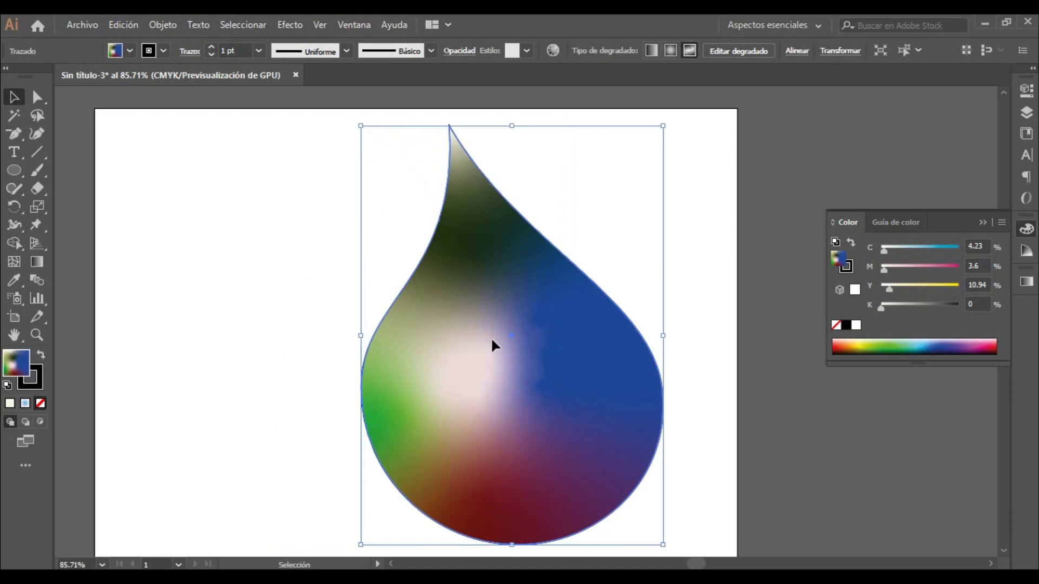
pyautogui.click(222, 377)
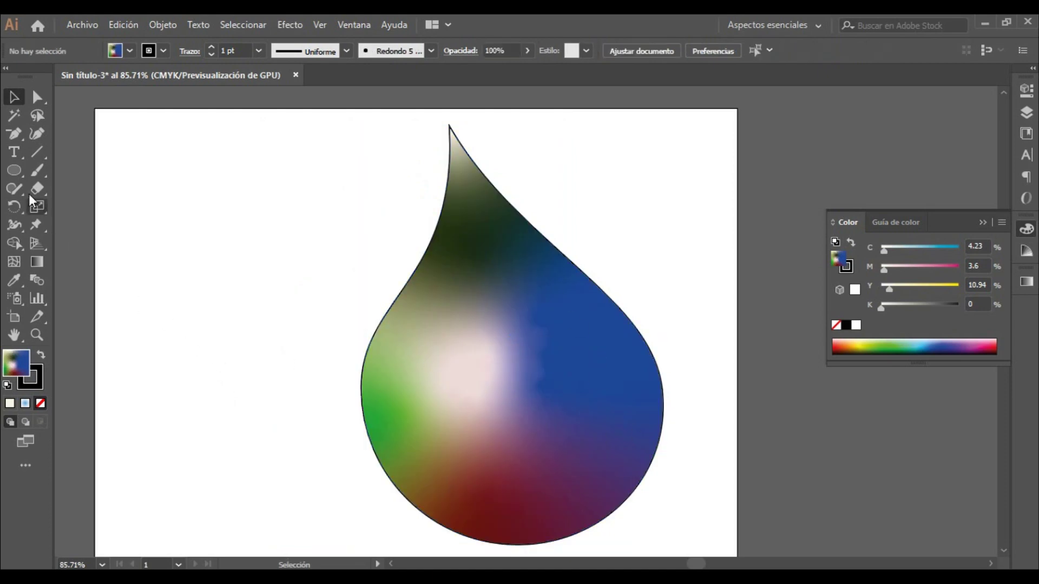
# - Draw four nested ellipses of decreasing size left of the teardrop for the eye
pyautogui.click(14, 170)
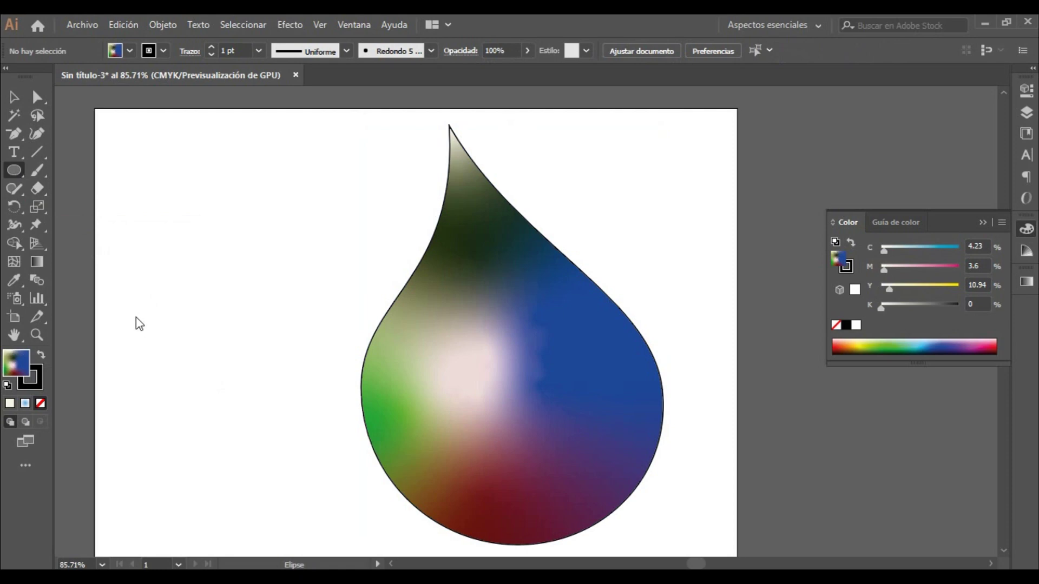
pyautogui.moveTo(129, 285); pyautogui.dragTo(247, 437)
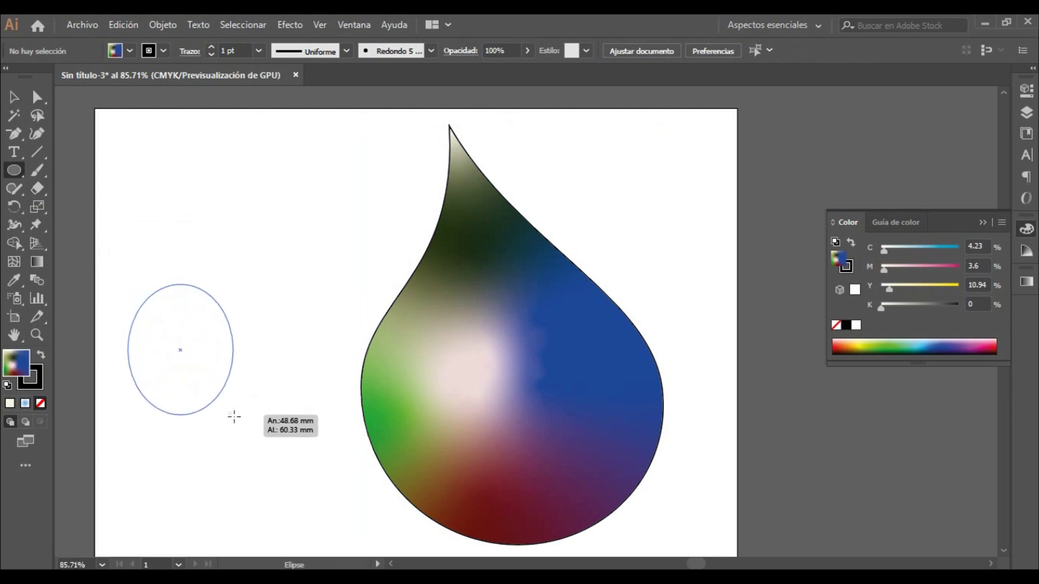
pyautogui.moveTo(248, 437); pyautogui.dragTo(252, 449)
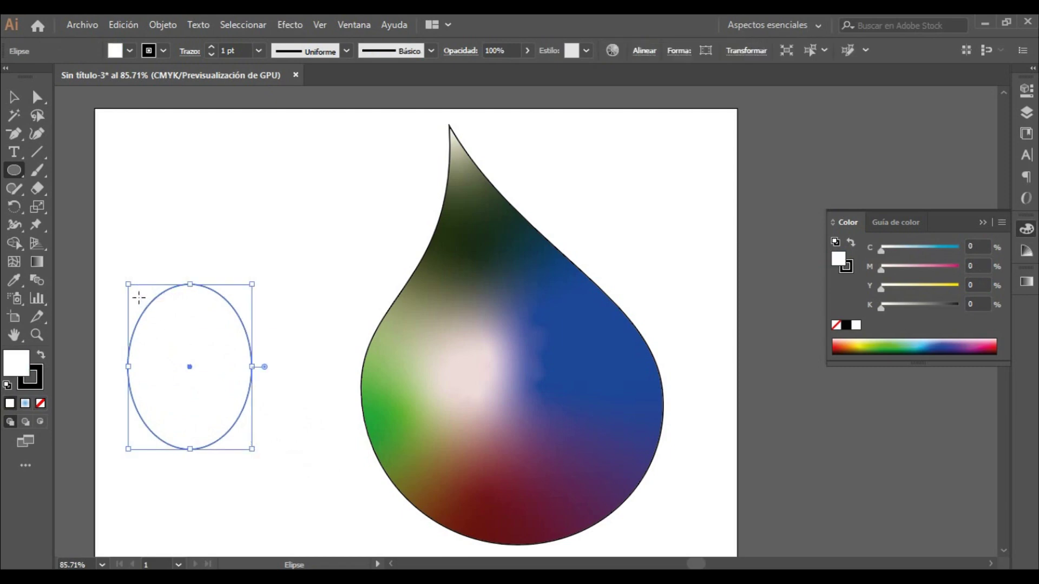
pyautogui.moveTo(136, 293); pyautogui.dragTo(264, 465)
pyautogui.moveTo(200, 378); pyautogui.dragTo(195, 375)
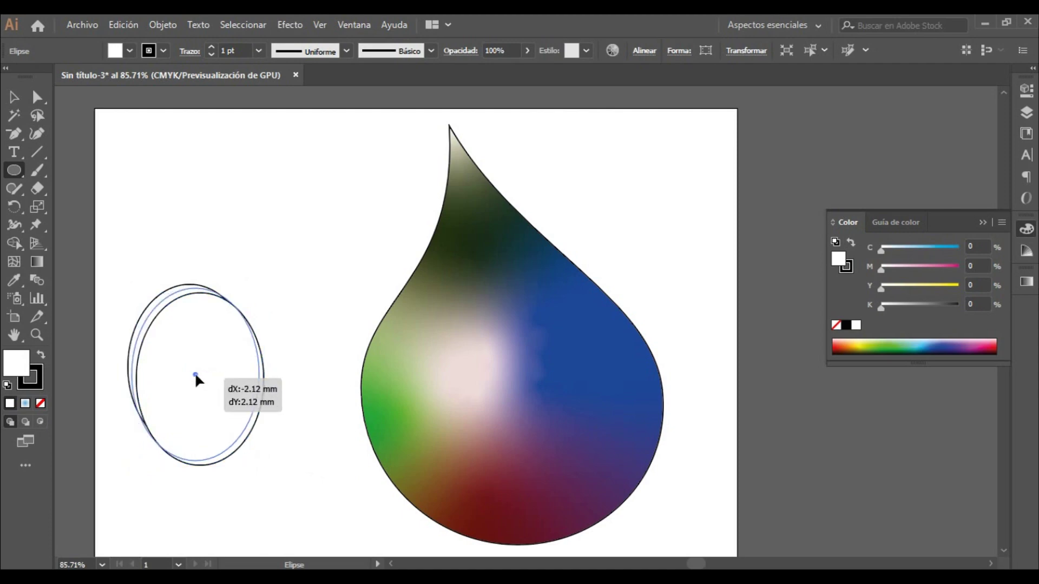
pyautogui.moveTo(195, 375); pyautogui.dragTo(196, 375)
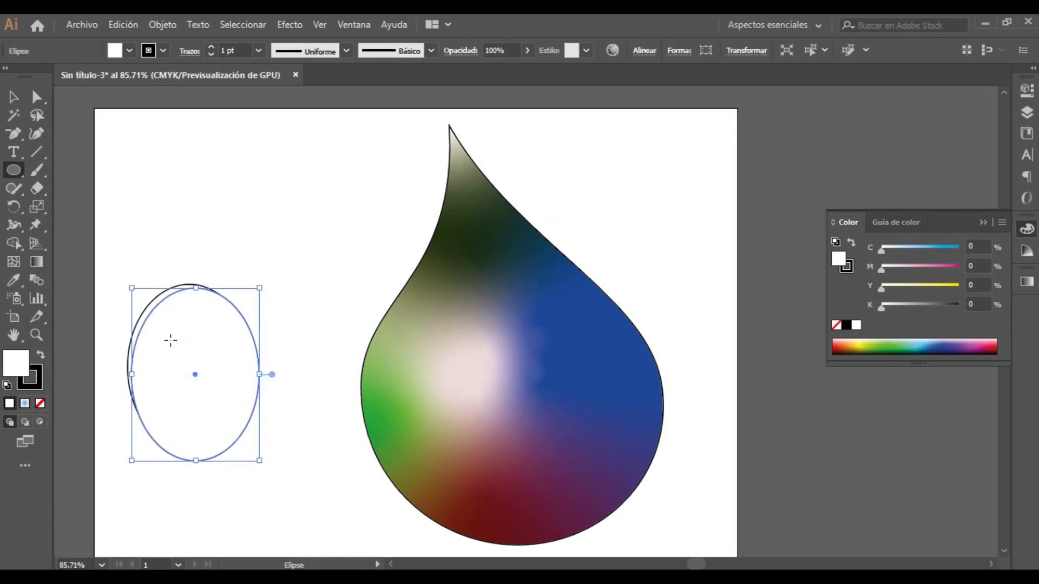
pyautogui.moveTo(168, 340); pyautogui.dragTo(234, 460)
pyautogui.moveTo(186, 404); pyautogui.dragTo(222, 453)
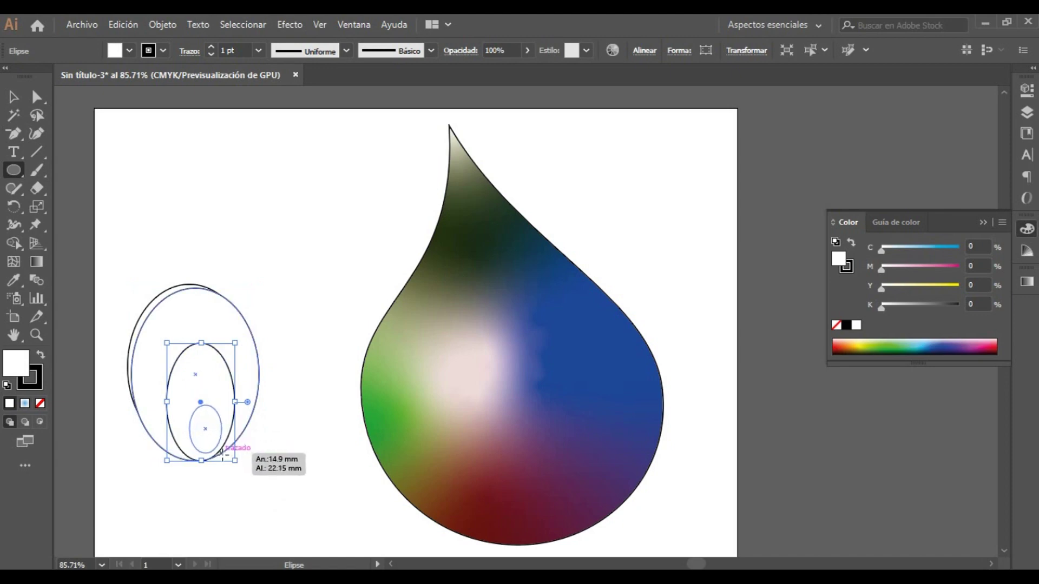
pyautogui.moveTo(221, 453); pyautogui.dragTo(223, 458)
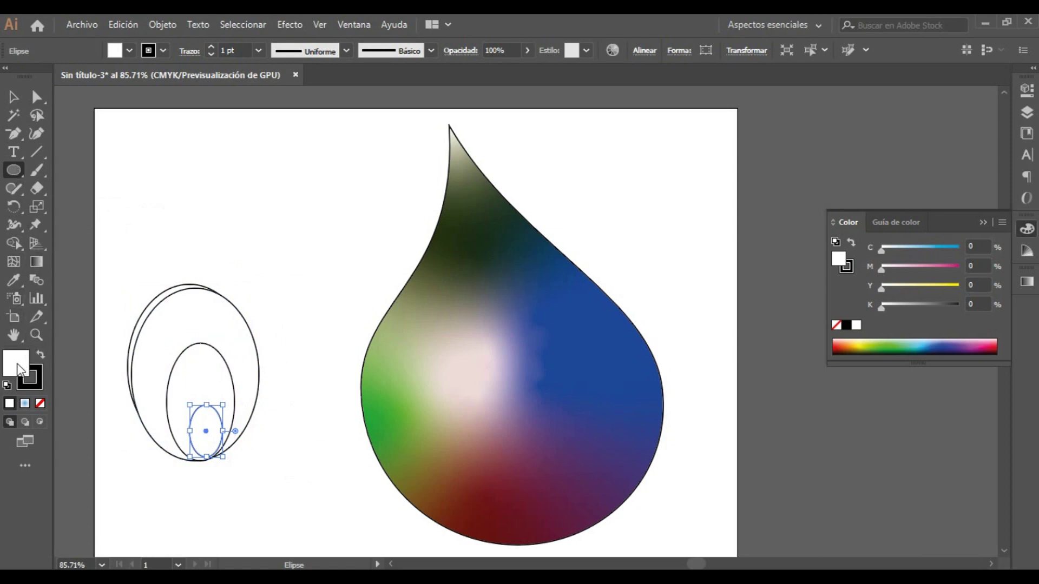
# - Fill the middle ellipse black and the small inner ellipse yellow-green (C 27.06, Y 80)
pyautogui.click(10, 410)
pyautogui.click(14, 97)
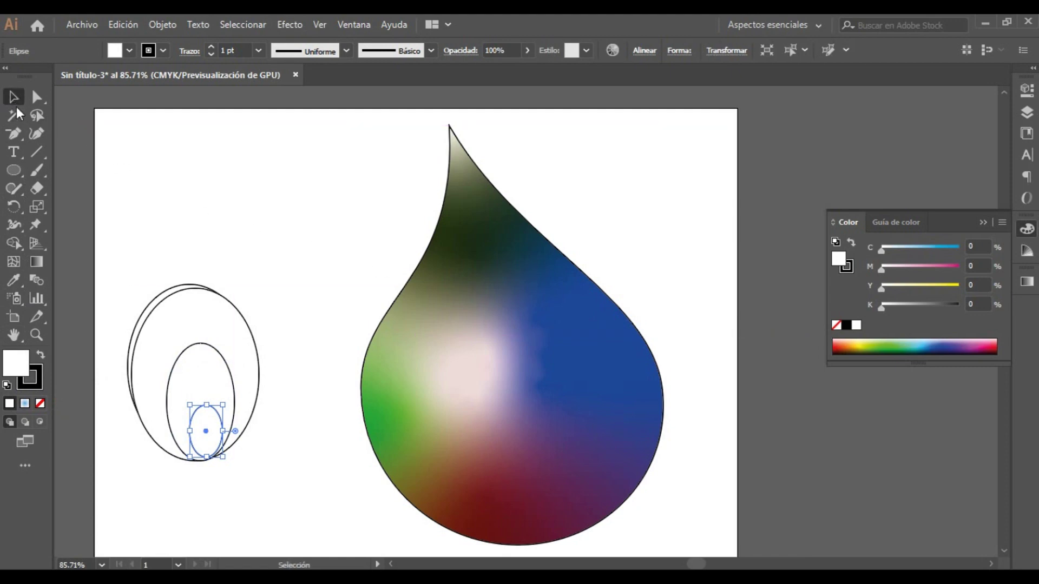
pyautogui.click(156, 302)
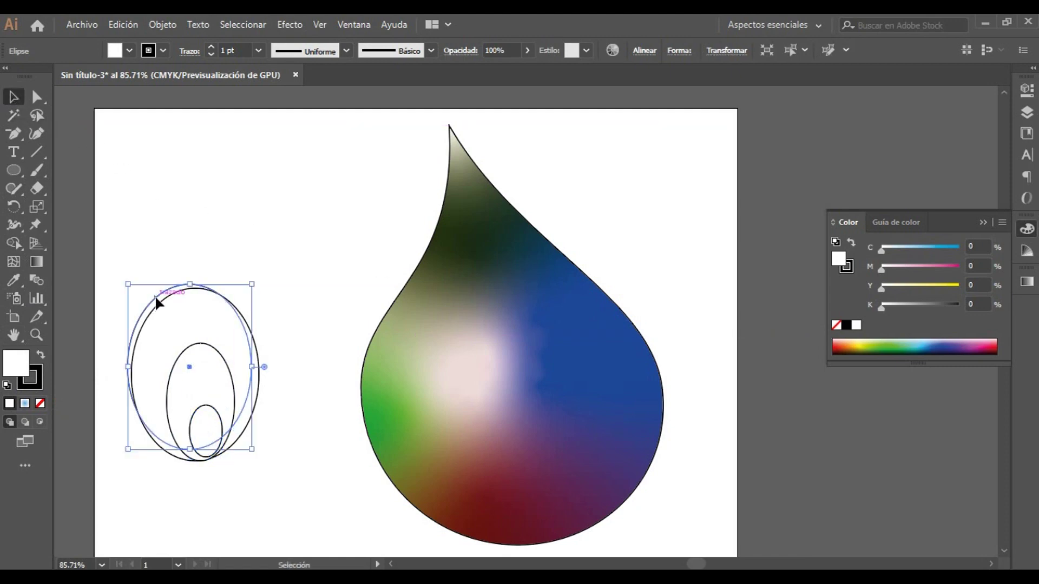
pyautogui.click(847, 325)
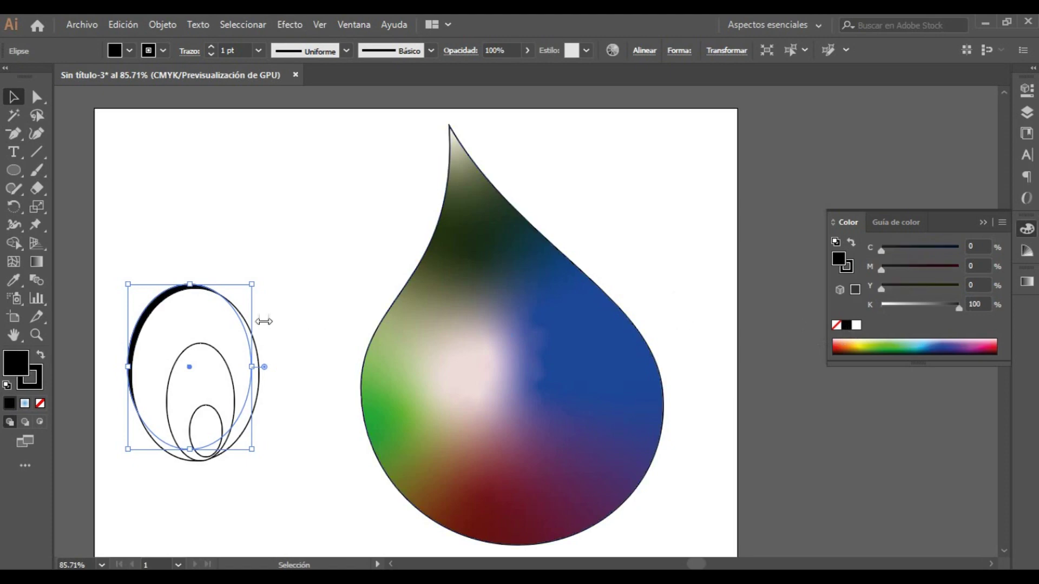
pyautogui.hotkey('ctrl', 'z')
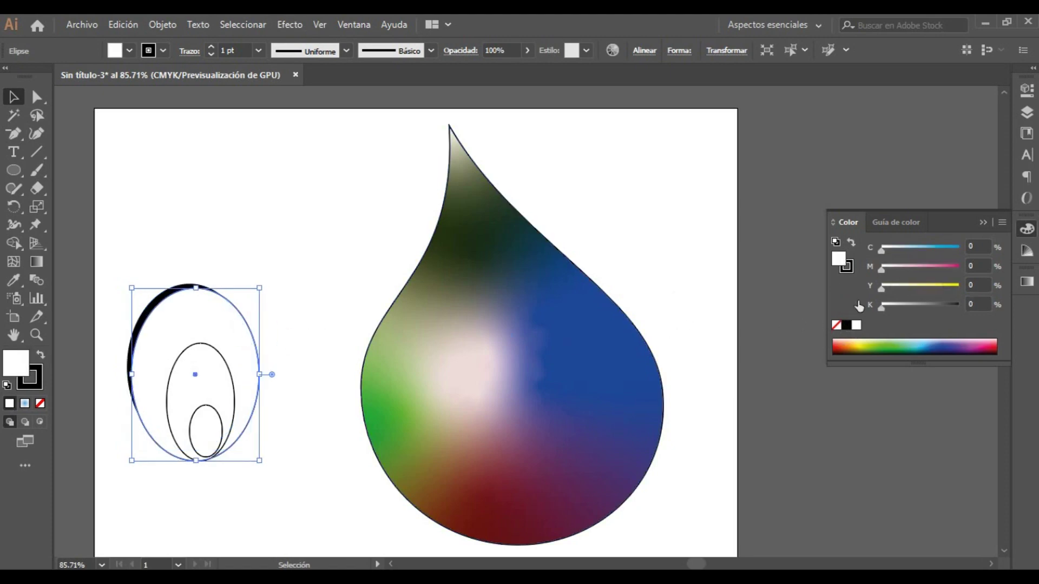
pyautogui.keyDown('shift'); pyautogui.click(226, 373); pyautogui.keyUp('shift')
pyautogui.click(226, 372)
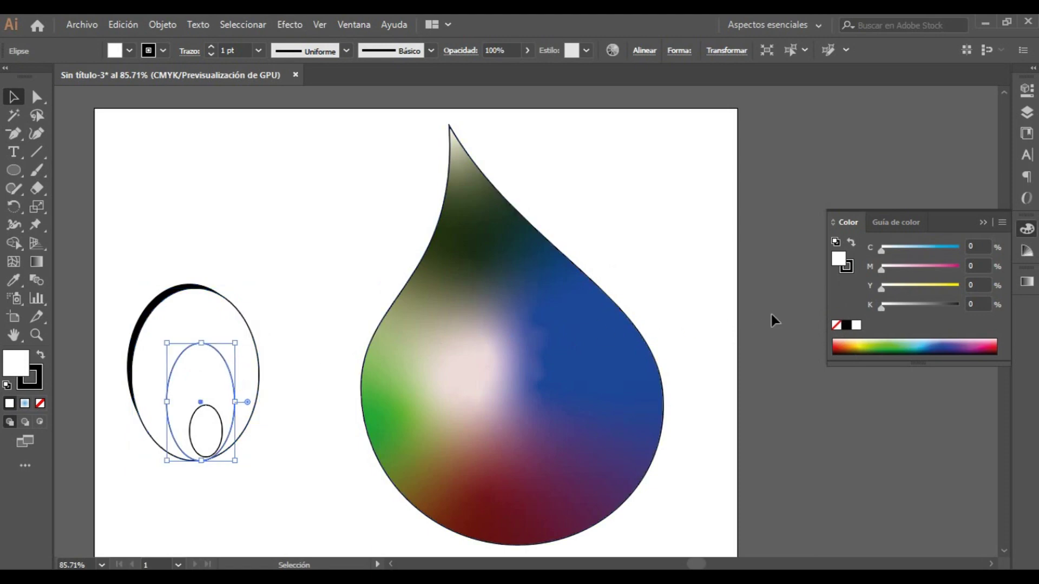
pyautogui.click(845, 325)
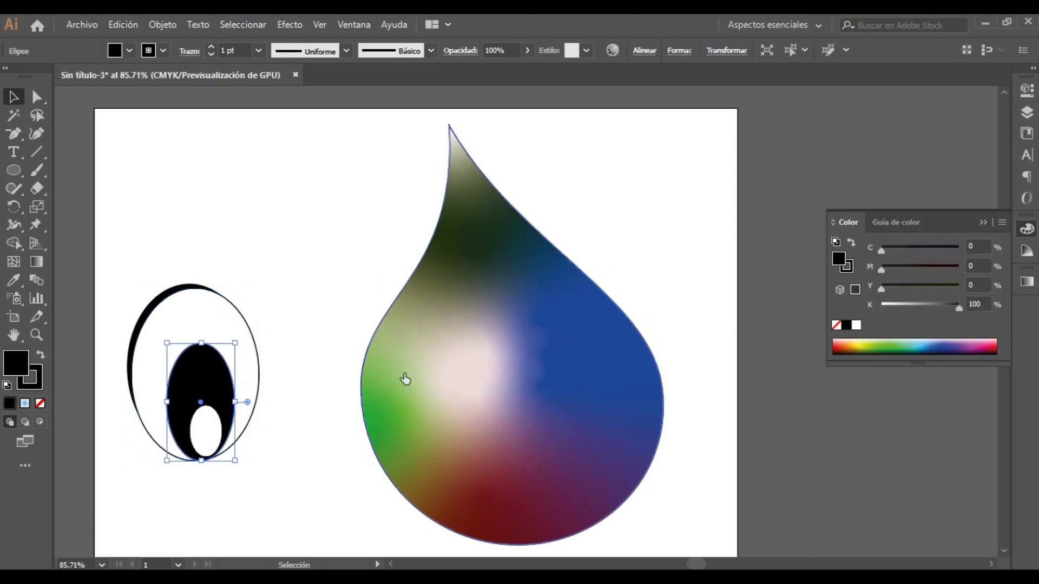
pyautogui.click(212, 437)
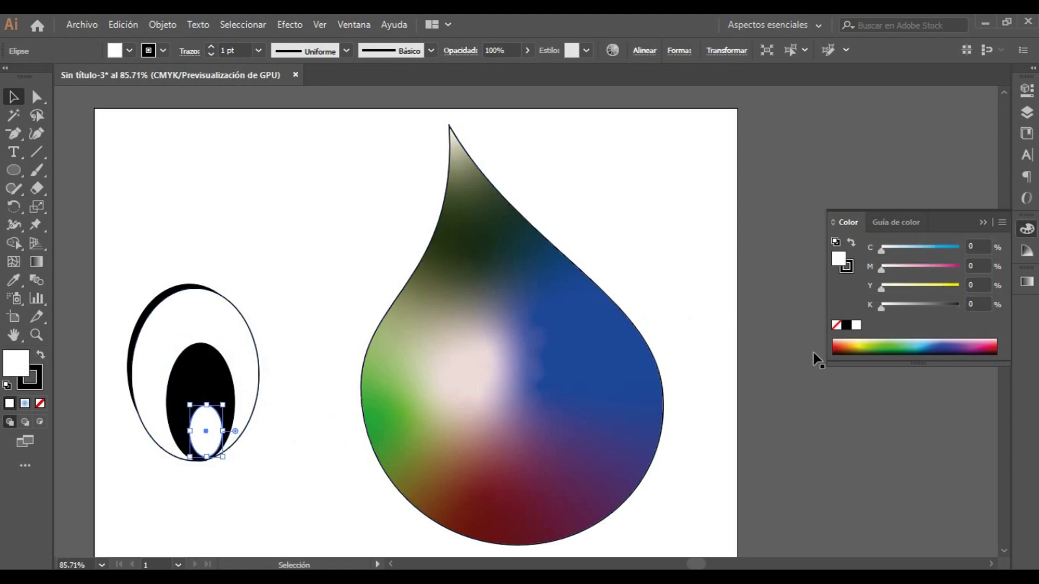
pyautogui.click(869, 341)
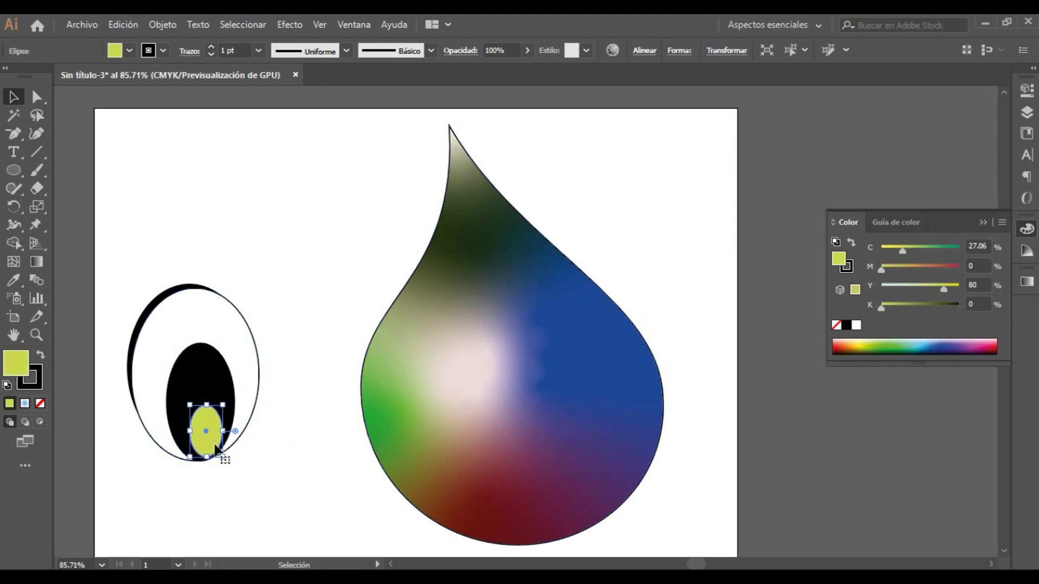
# - Zoom in around the eye and scroll the view down
pyautogui.click(37, 335)
pyautogui.moveTo(182, 403); pyautogui.dragTo(382, 490)
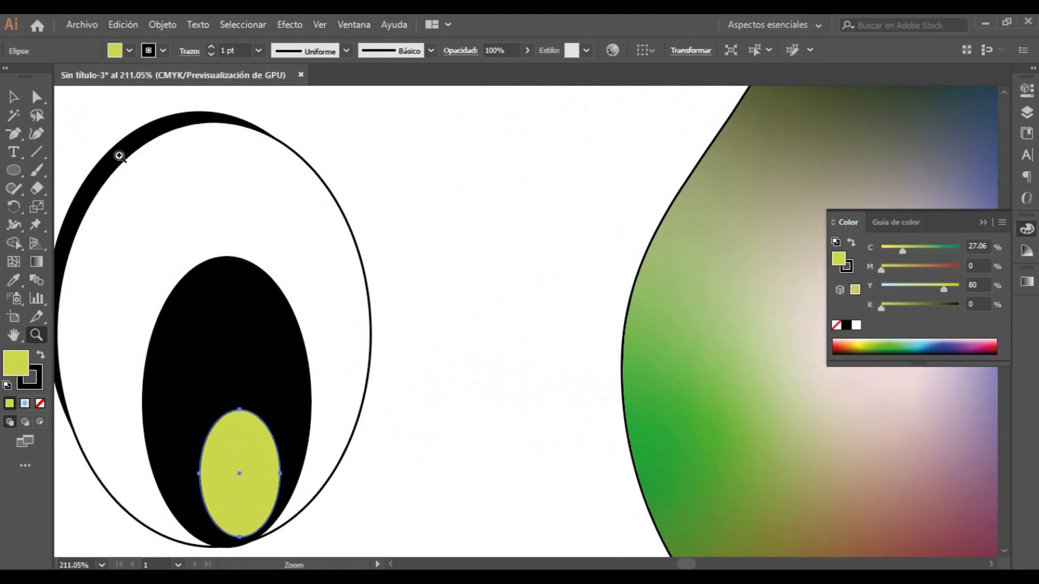
pyautogui.click(16, 102)
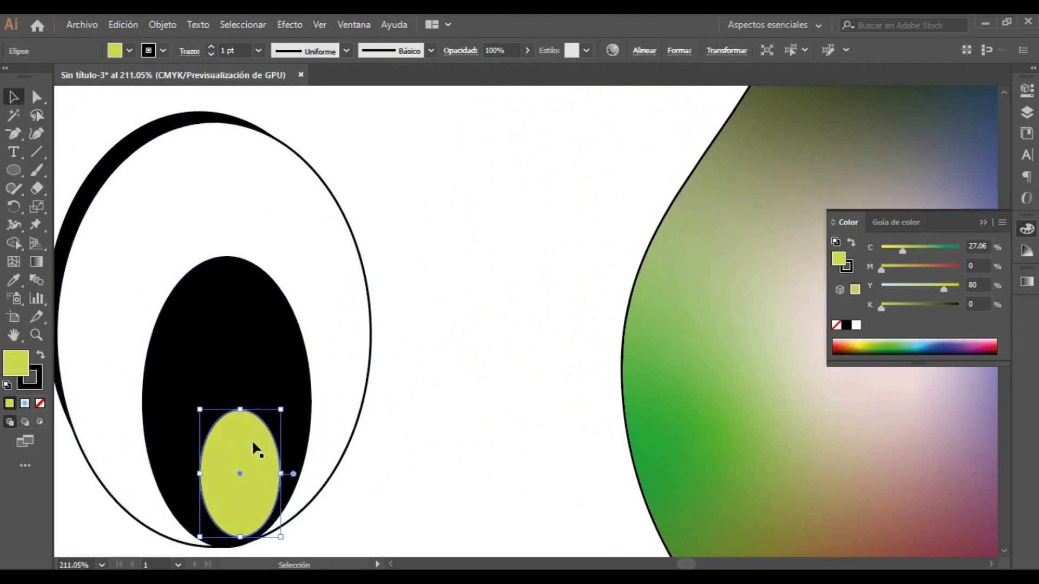
pyautogui.scroll(-1, 405, 453)
pyautogui.scroll(-2, 404, 455)
pyautogui.scroll(-2, 404, 453)
pyautogui.scroll(-1, 404, 454)
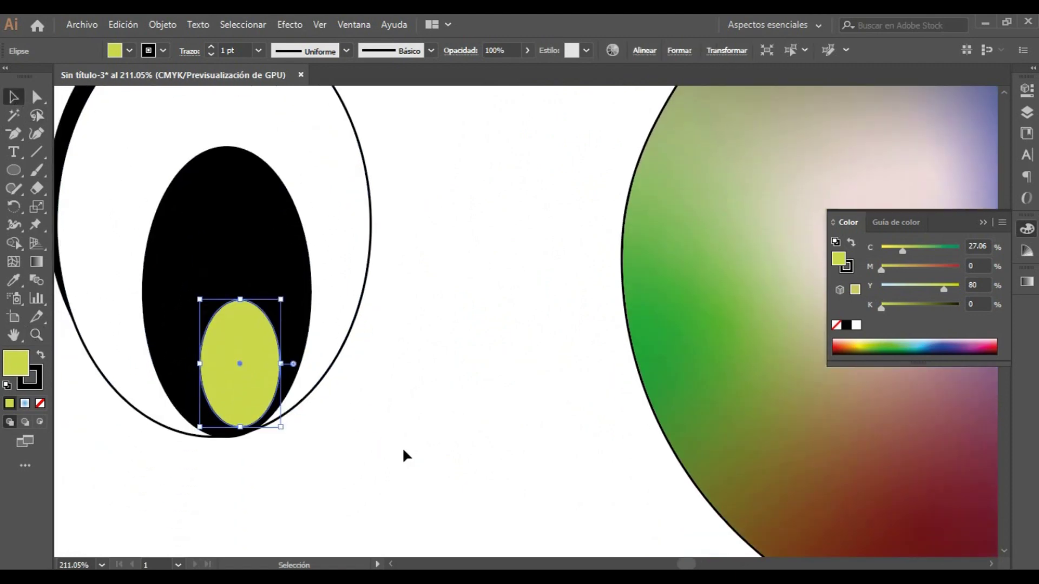
# - Drag the yellow-green ellipse's pie widget down to open a narrow wedge on its right
pyautogui.scroll(-1, 402, 453)
pyautogui.scroll(-1, 396, 453)
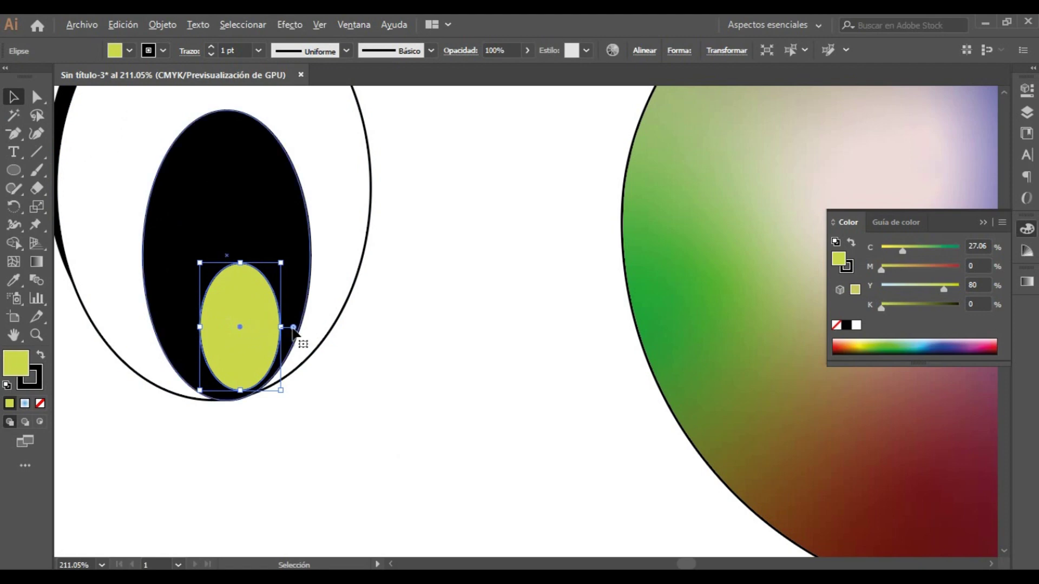
pyautogui.scroll(1, 254, 326)
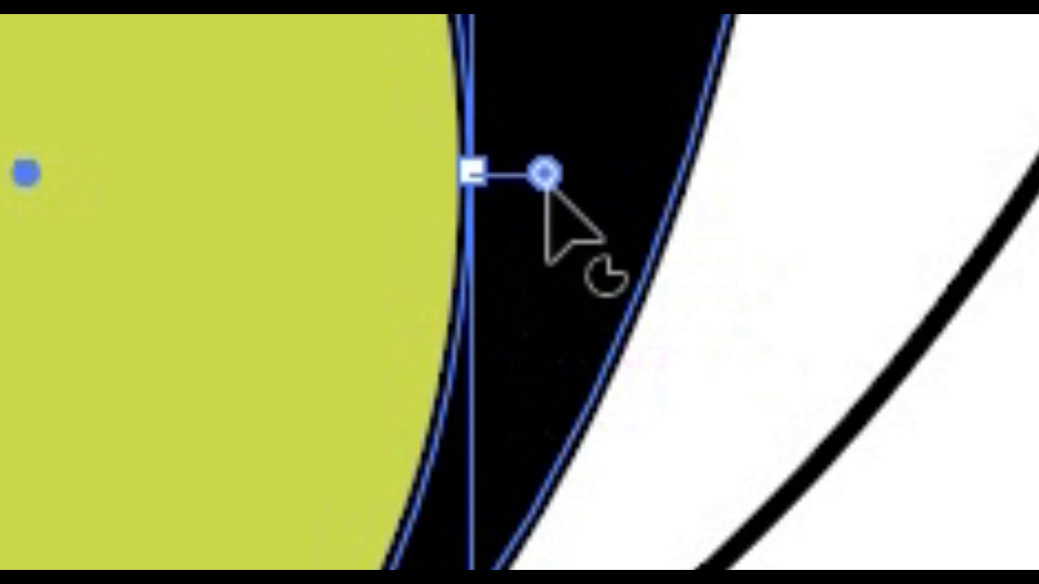
pyautogui.moveTo(547, 187)
pyautogui.mouseDown()
pyautogui.moveTo(519, 360)
pyautogui.moveTo(486, 445)
pyautogui.mouseUp()
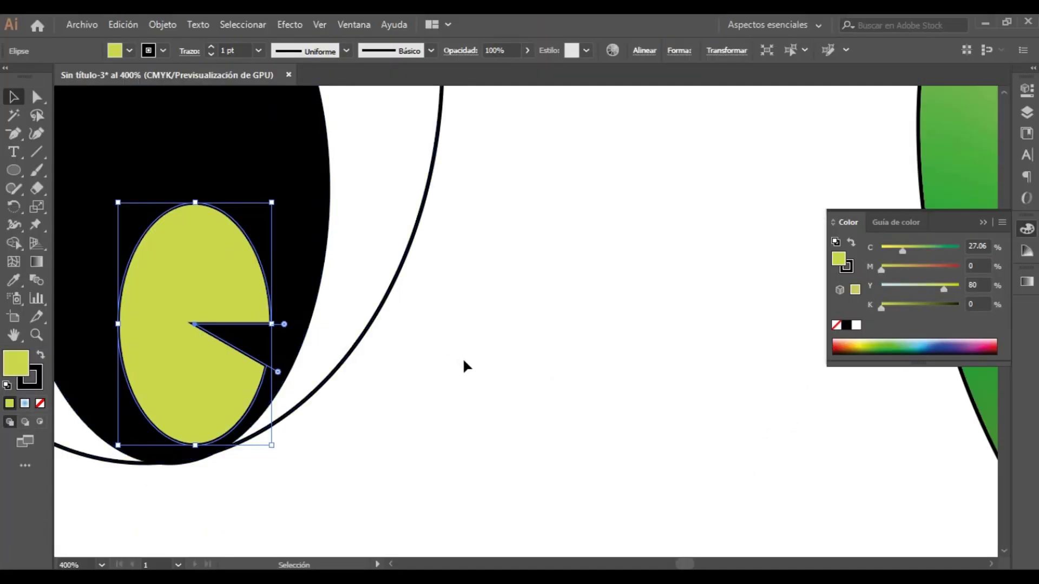
pyautogui.click(464, 358)
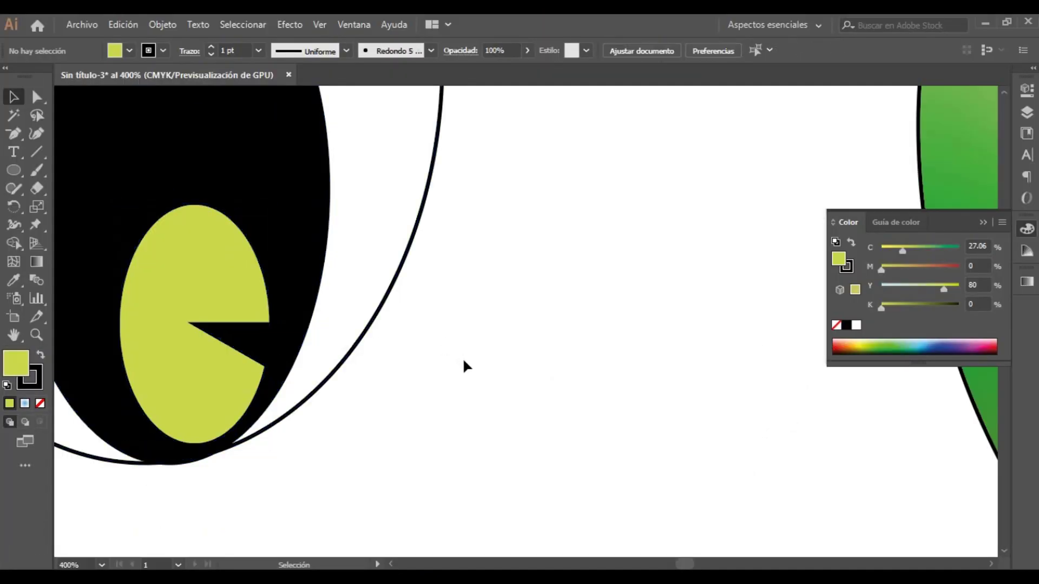
# - Give the notched ellipse a linear gradient fill and arrange the Color and Gradient panels
pyautogui.click(263, 307)
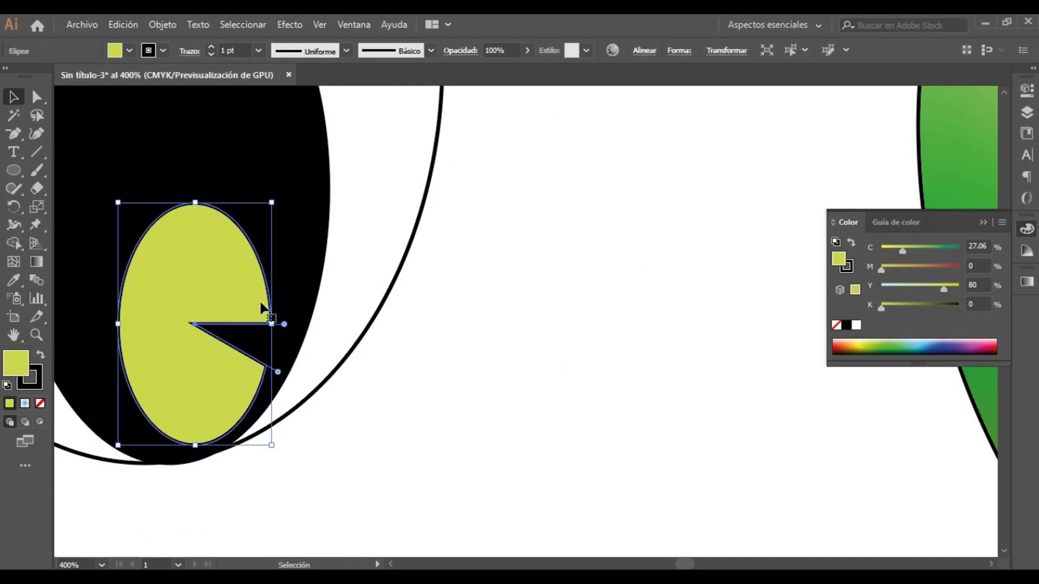
pyautogui.click(24, 405)
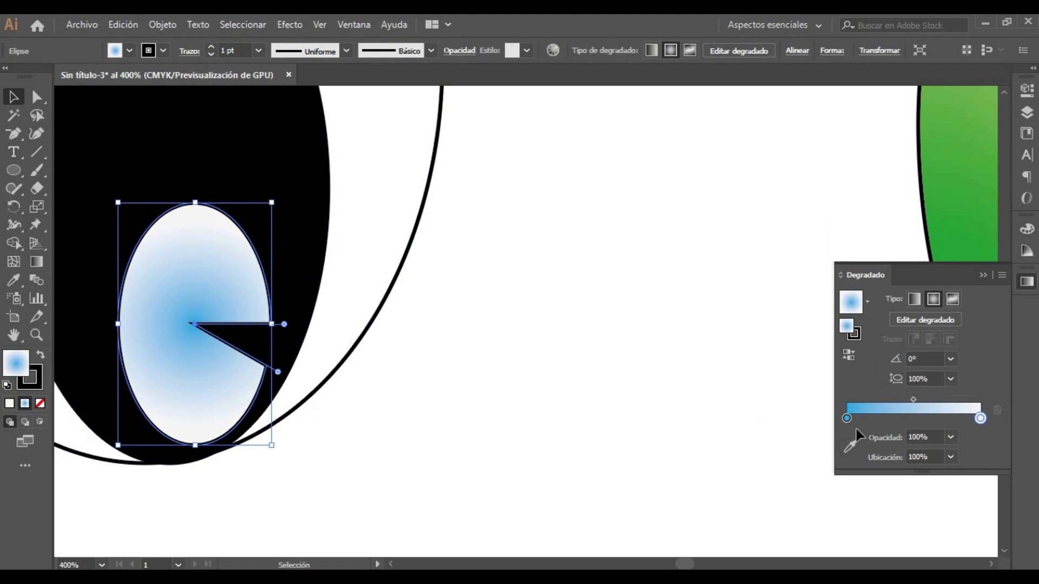
pyautogui.click(914, 299)
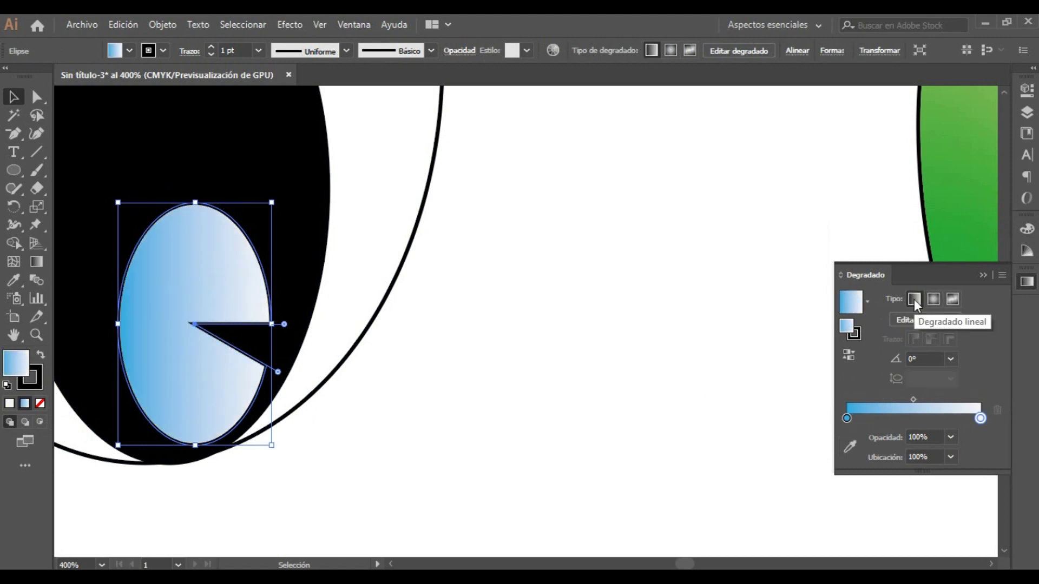
pyautogui.click(847, 419)
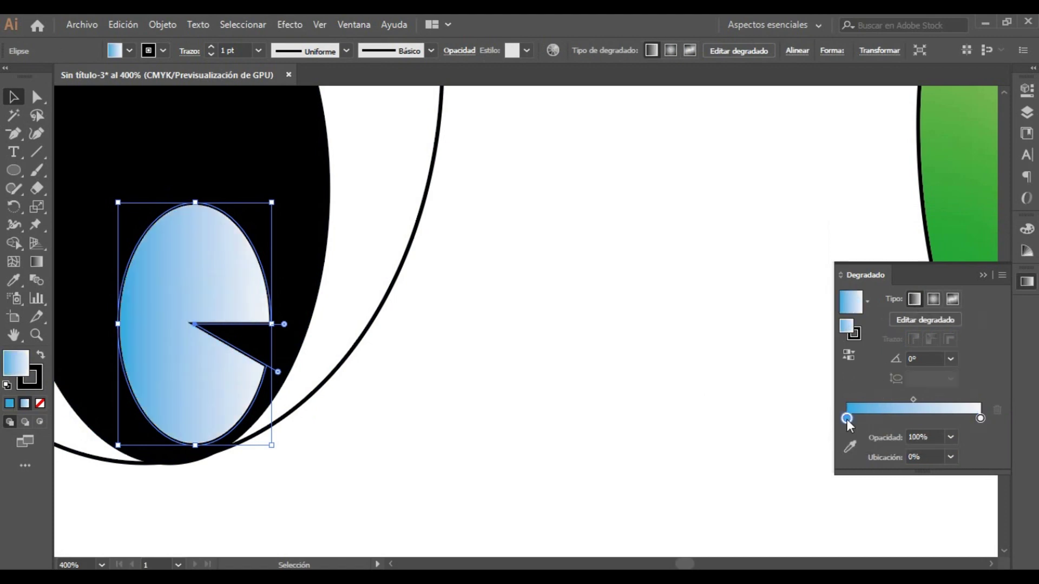
pyautogui.click(1028, 234)
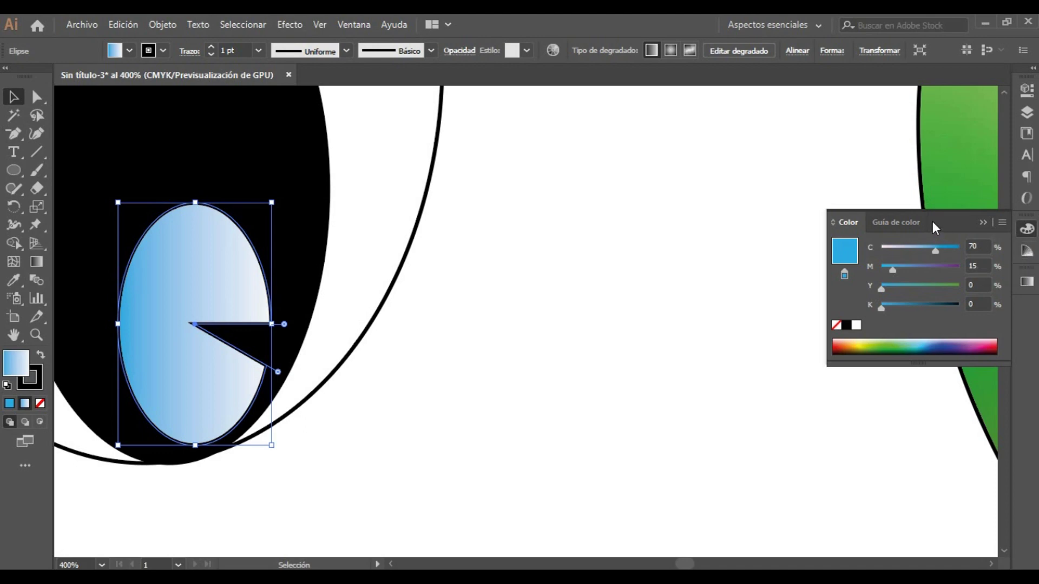
pyautogui.moveTo(933, 222); pyautogui.dragTo(898, 138)
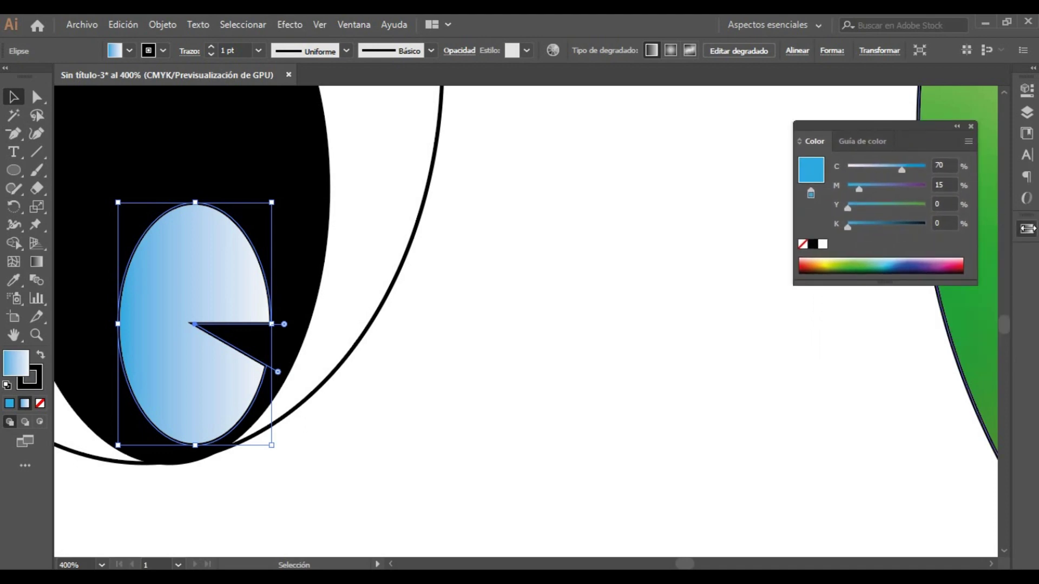
pyautogui.click(1027, 229)
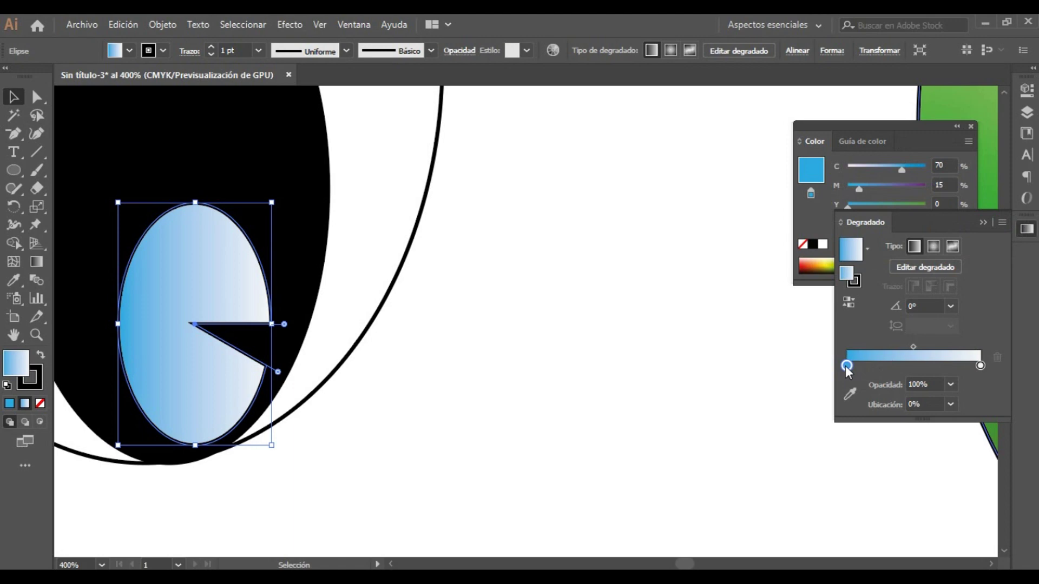
pyautogui.moveTo(858, 126); pyautogui.dragTo(709, 125)
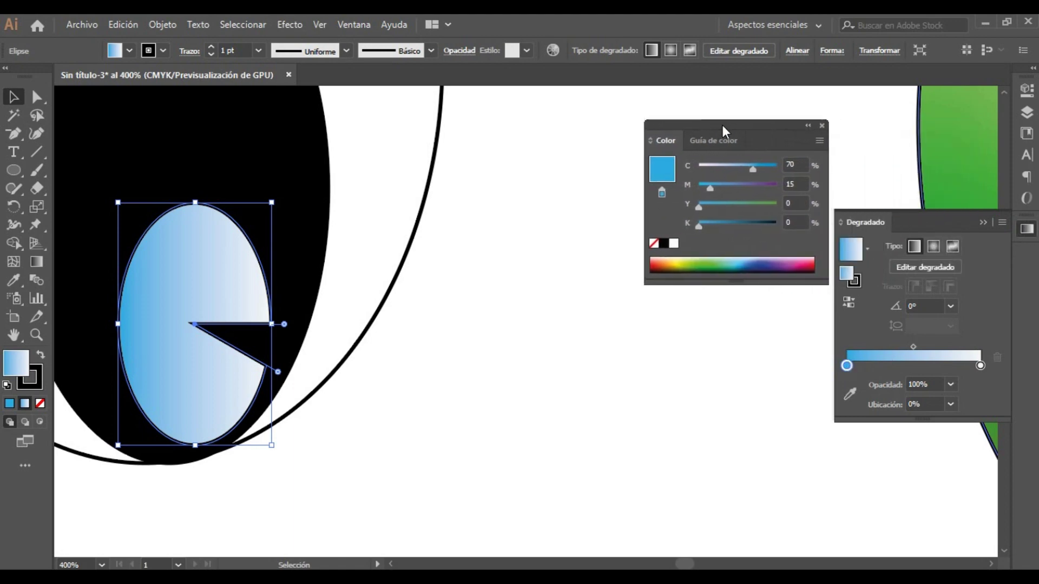
# - Set the gradient stops to black (CMYK 100) and white, shifting the midpoint toward black
pyautogui.click(759, 267)
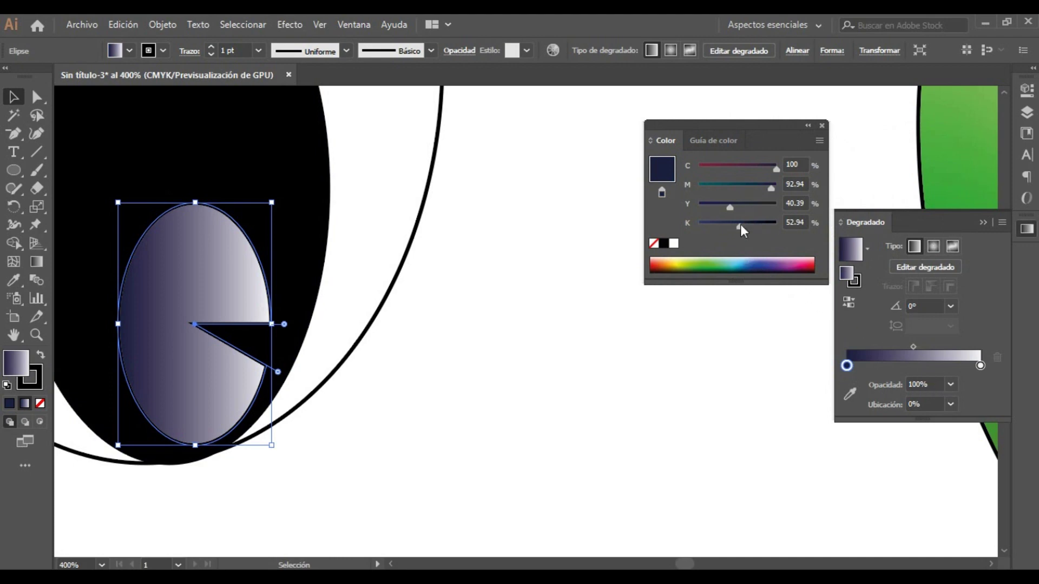
pyautogui.moveTo(740, 224); pyautogui.dragTo(780, 223)
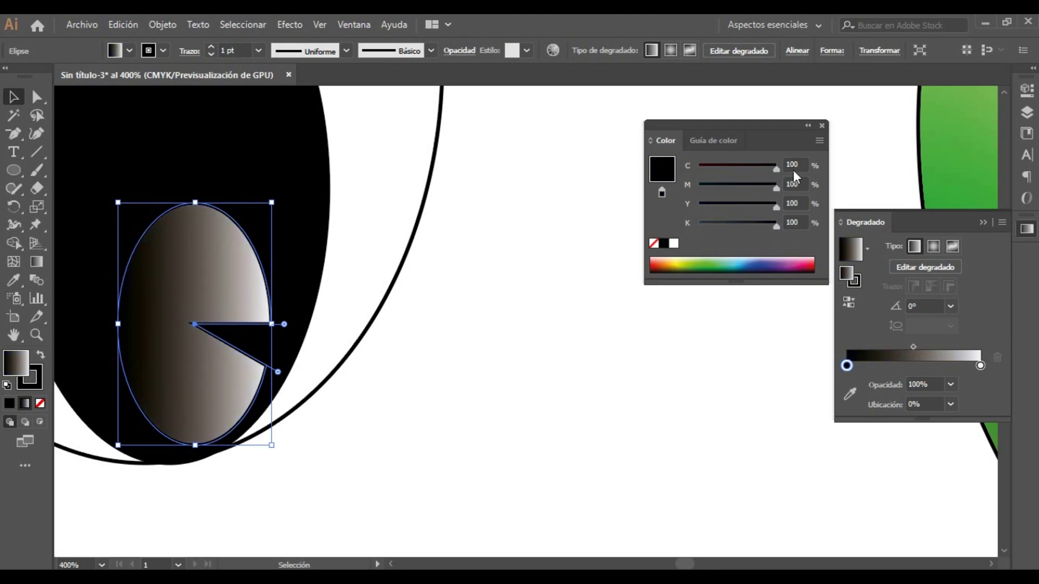
pyautogui.click(980, 366)
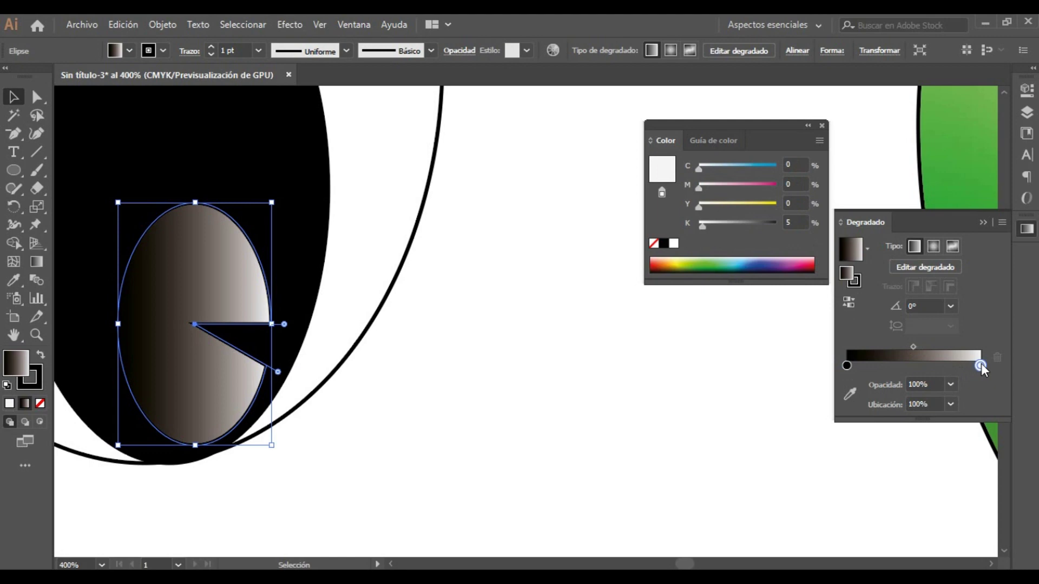
pyautogui.click(673, 244)
pyautogui.moveTo(912, 347)
pyautogui.mouseDown()
pyautogui.moveTo(877, 346)
pyautogui.moveTo(899, 347)
pyautogui.mouseUp()
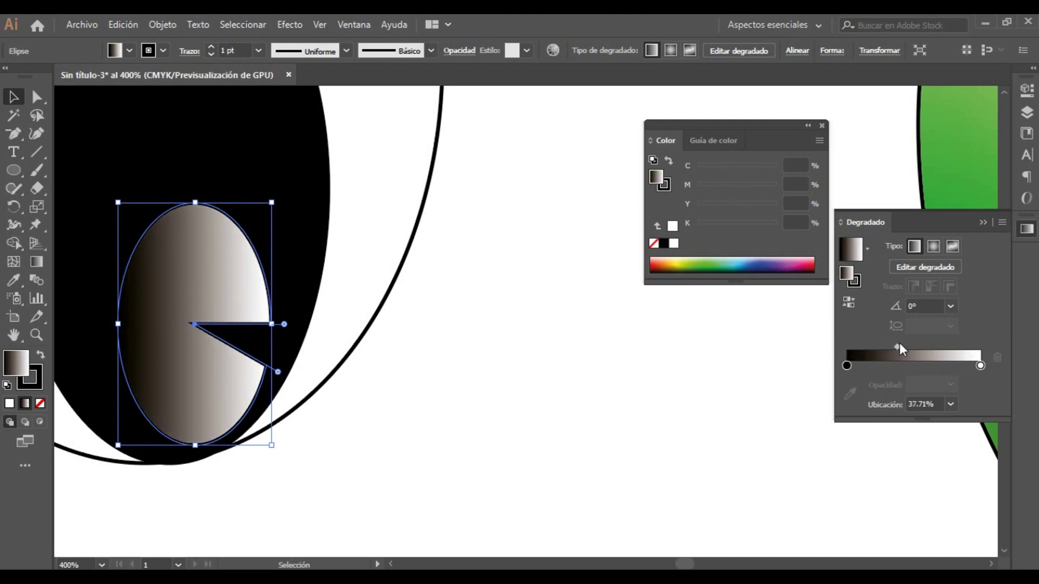
# - Angle the ellipse's gradient at -45° and deselect to check the result
pyautogui.click(954, 309)
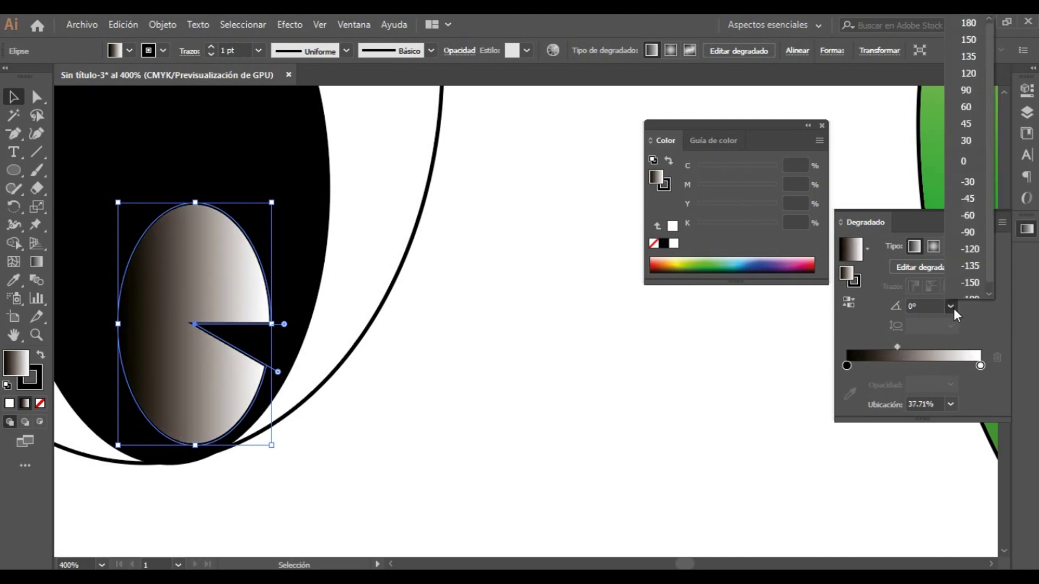
pyautogui.click(967, 126)
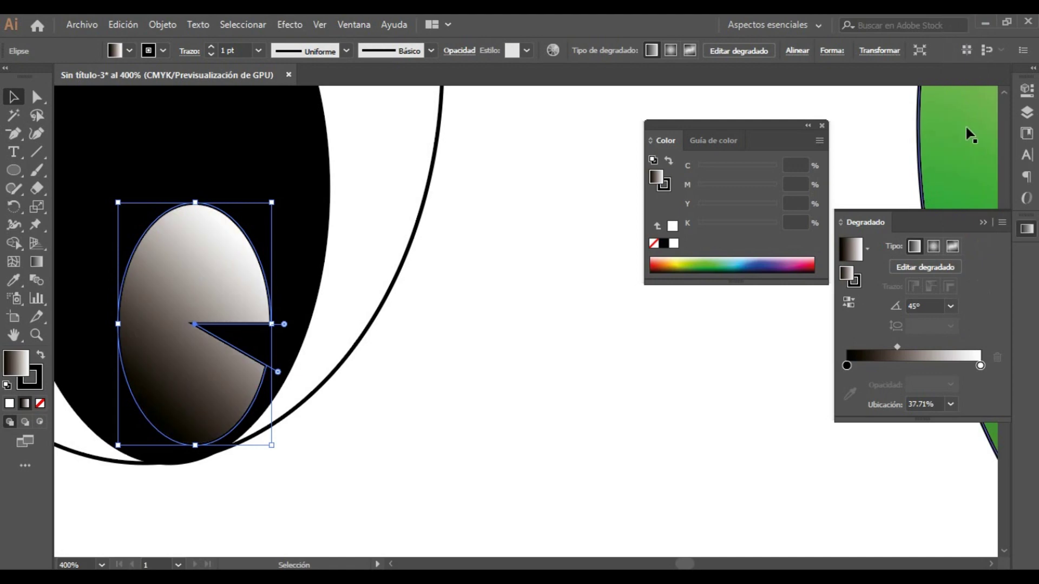
pyautogui.click(951, 306)
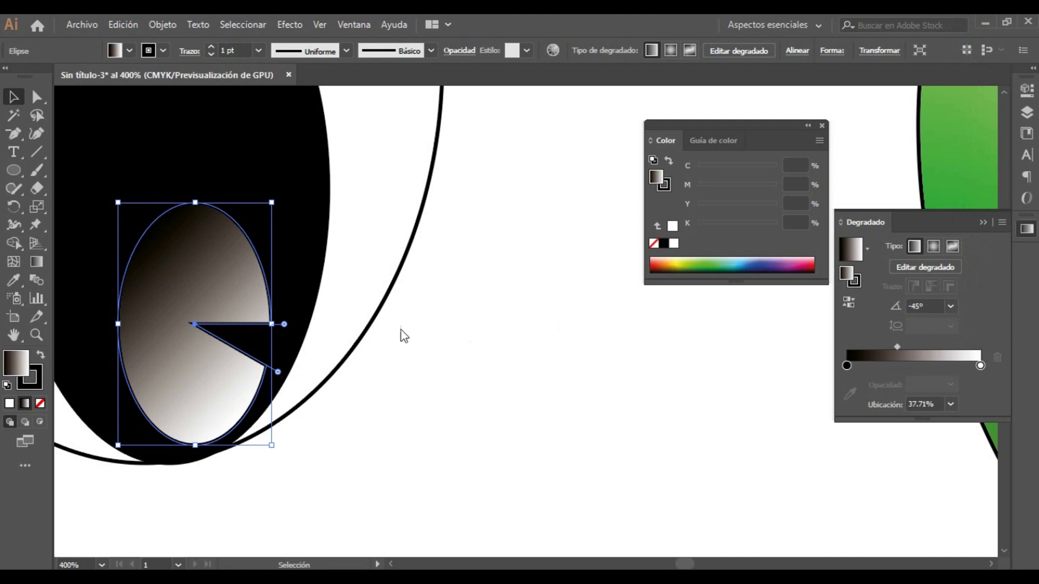
pyautogui.click(554, 394)
pyautogui.scroll(-1, 544, 394)
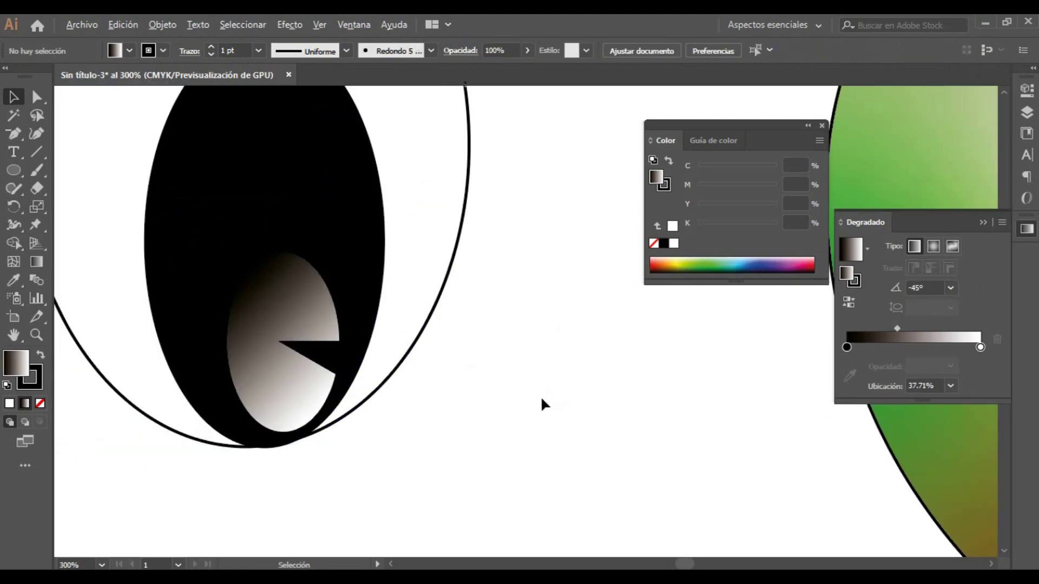
# - Zoom out to 66.67%, close the Color and Gradient panels, and marquee-select the eye
pyautogui.scroll(-1, 541, 395)
pyautogui.scroll(-2, 540, 395)
pyautogui.scroll(-1, 542, 400)
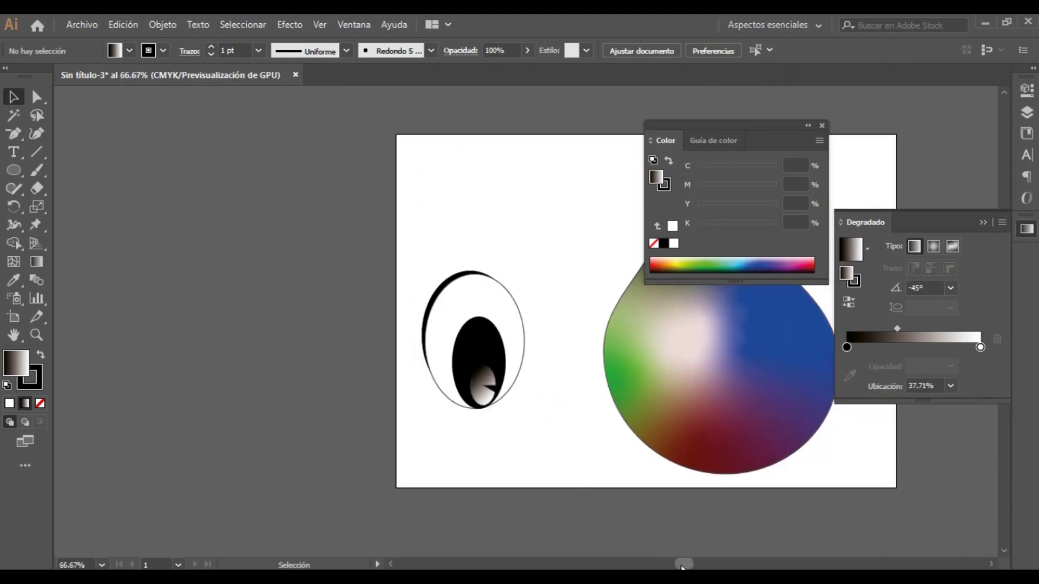
pyautogui.moveTo(682, 566); pyautogui.dragTo(684, 566)
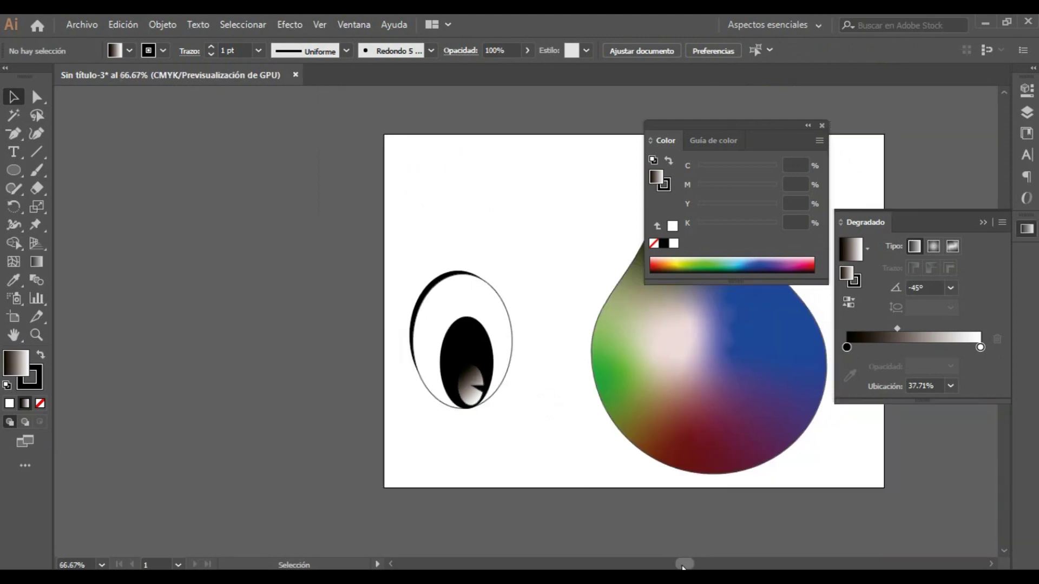
pyautogui.click(822, 126)
pyautogui.click(983, 222)
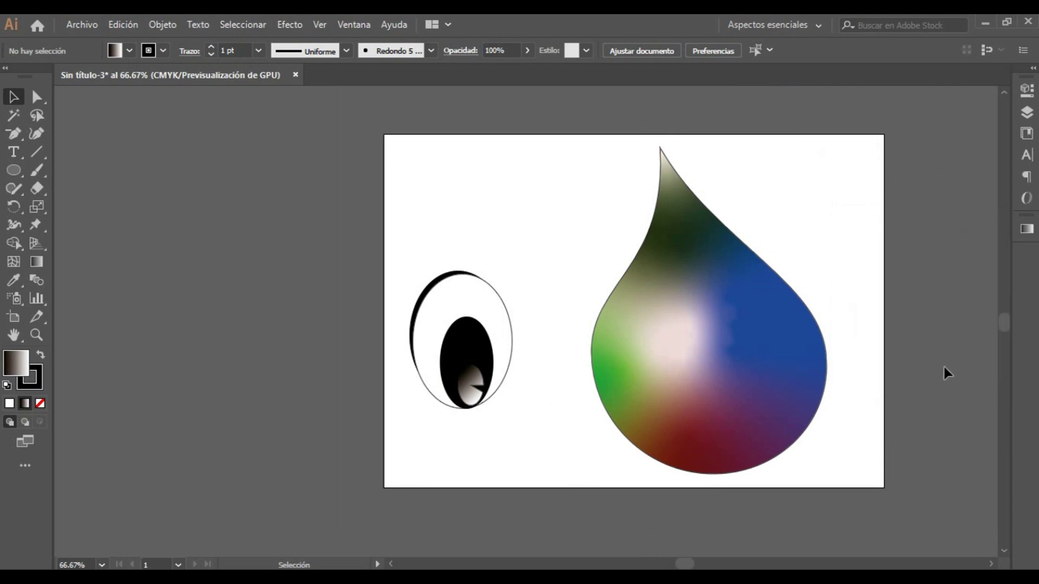
pyautogui.moveTo(363, 232)
pyautogui.mouseDown()
pyautogui.moveTo(535, 430)
pyautogui.moveTo(488, 398)
pyautogui.mouseUp()
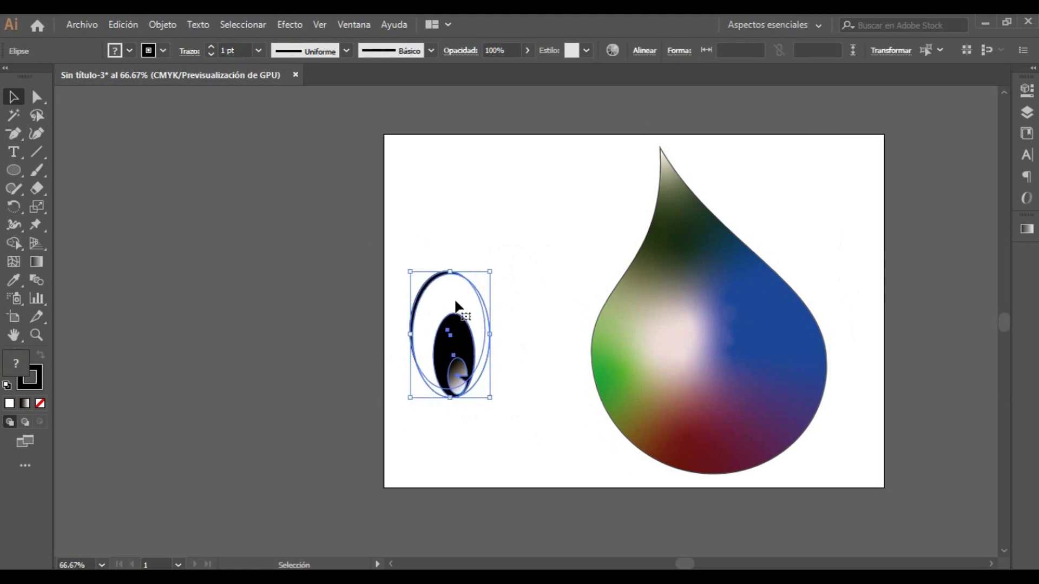
# - Copy and paste the eye beside the original, then move both eyes onto the teardrop
pyautogui.click(135, 27)
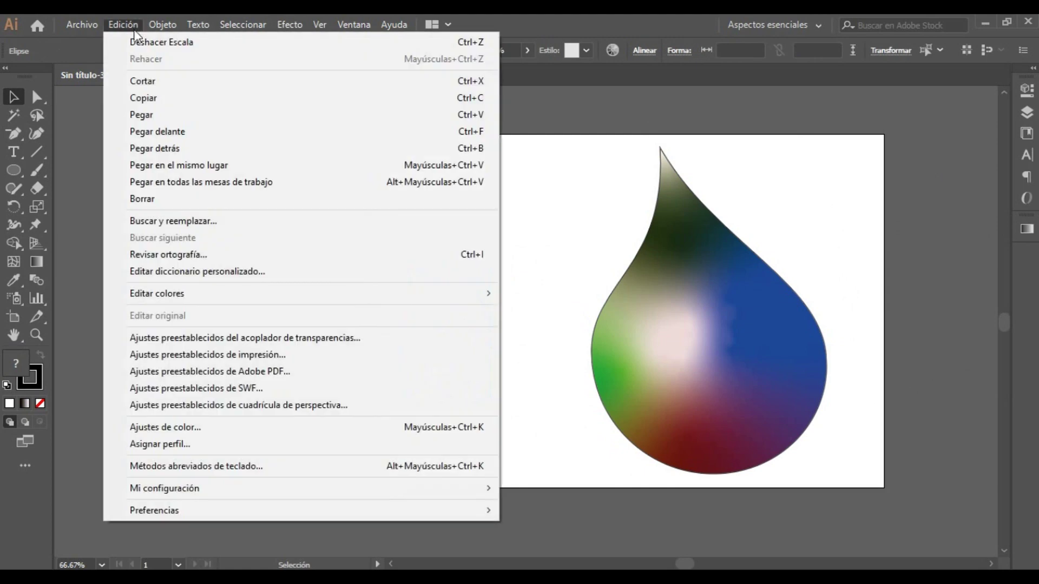
pyautogui.click(142, 97)
pyautogui.click(123, 24)
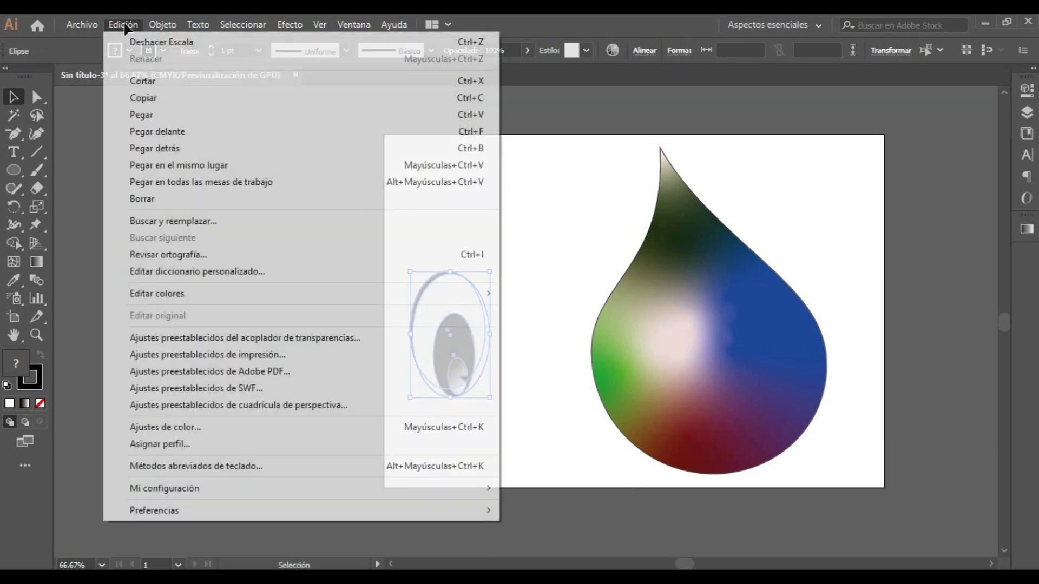
pyautogui.click(146, 116)
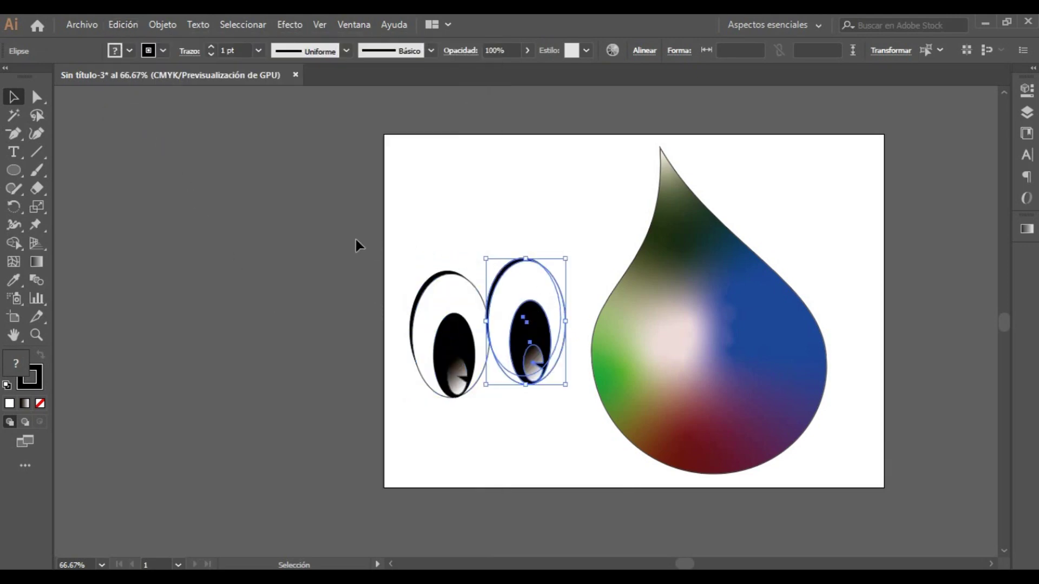
pyautogui.moveTo(540, 270); pyautogui.dragTo(553, 275)
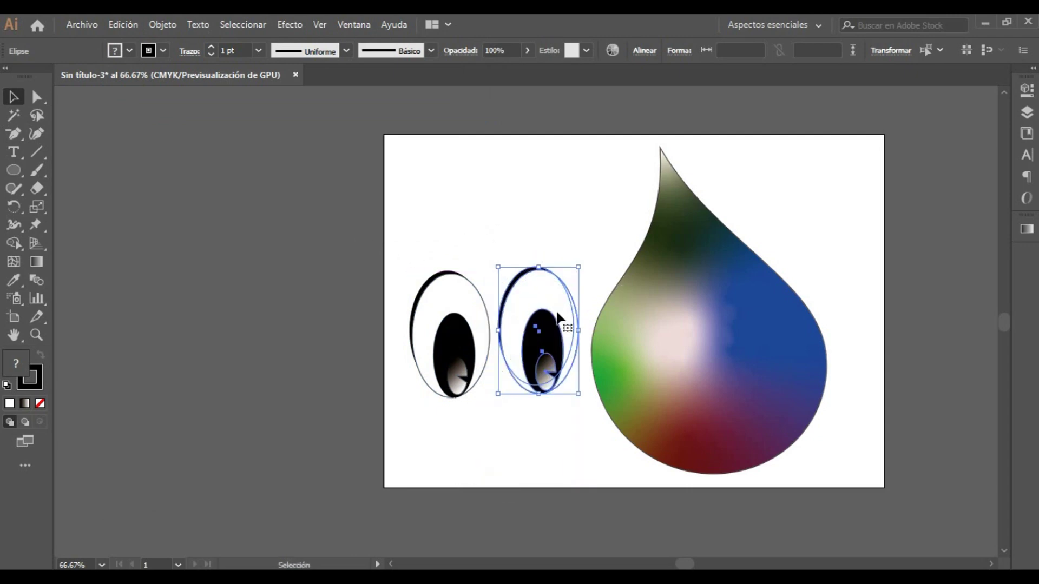
pyautogui.moveTo(351, 236); pyautogui.dragTo(585, 423)
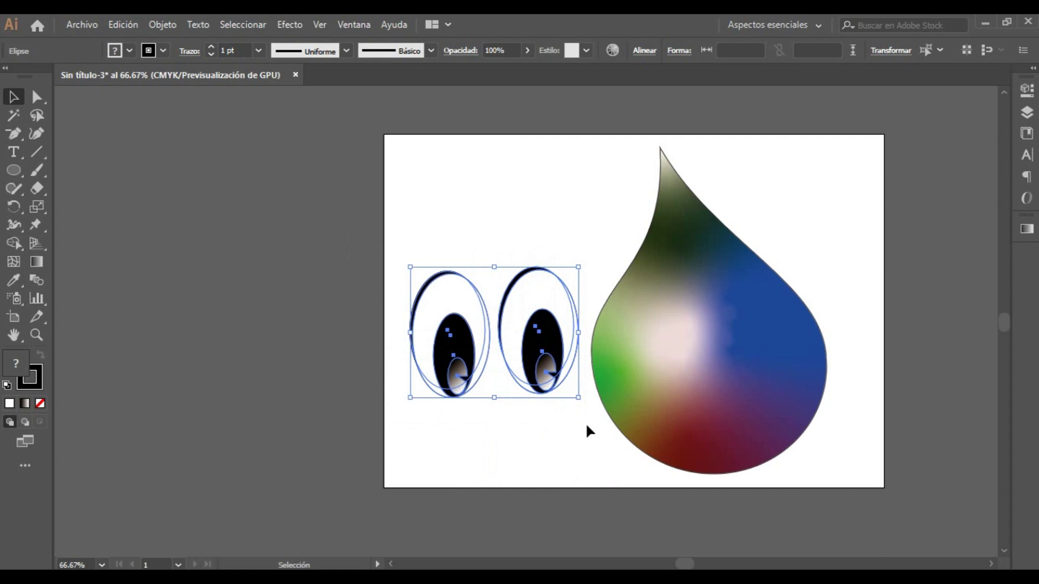
pyautogui.moveTo(537, 333)
pyautogui.mouseDown()
pyautogui.moveTo(736, 323)
pyautogui.moveTo(787, 334)
pyautogui.mouseUp()
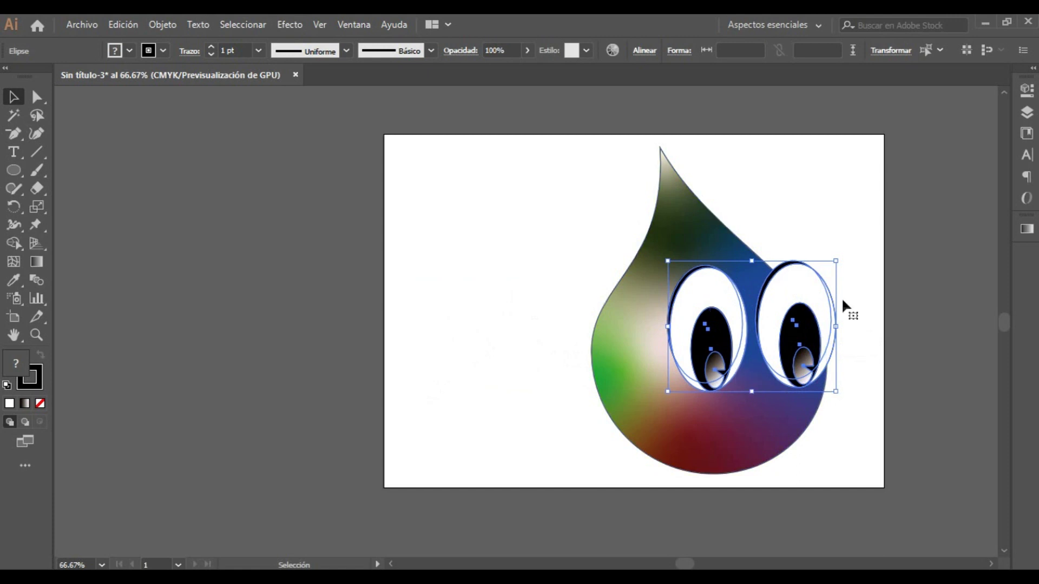
pyautogui.moveTo(683, 564); pyautogui.dragTo(697, 563)
# - Scale both eyes down together to about 91.04 × 73.38 mm, then deselect
pyautogui.click(771, 415)
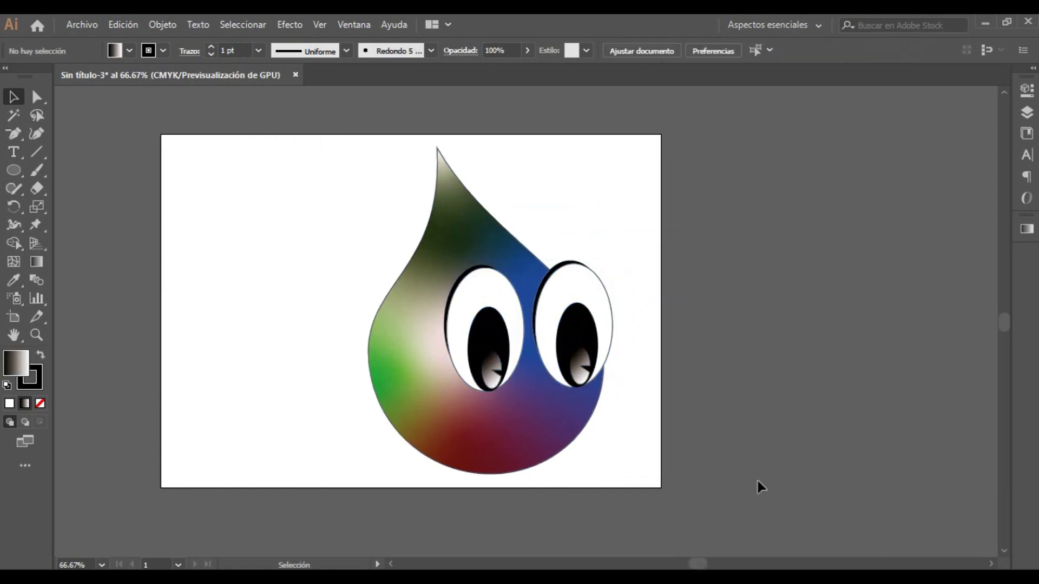
pyautogui.moveTo(696, 239); pyautogui.dragTo(437, 411)
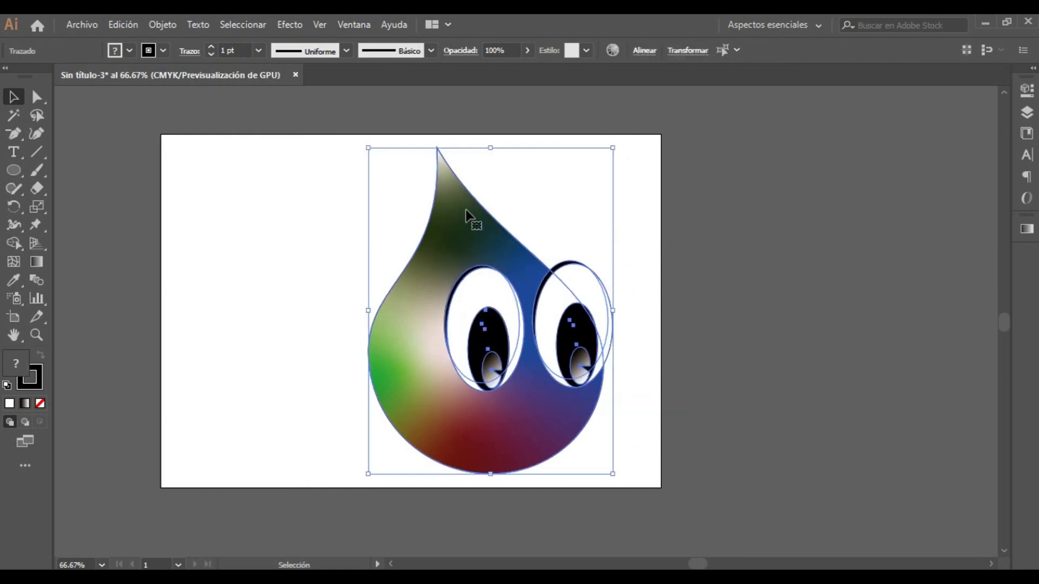
pyautogui.press('a')
pyautogui.press('v')
pyautogui.press('a')
pyautogui.press('v')
pyautogui.keyDown('shift'); pyautogui.click(481, 209); pyautogui.keyUp('shift')
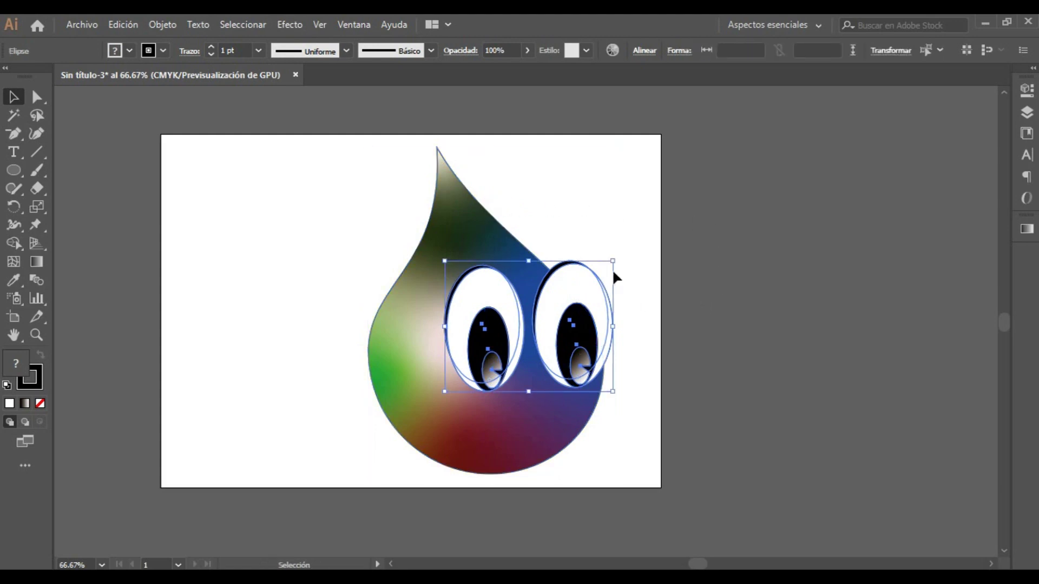
pyautogui.moveTo(613, 261); pyautogui.dragTo(598, 269)
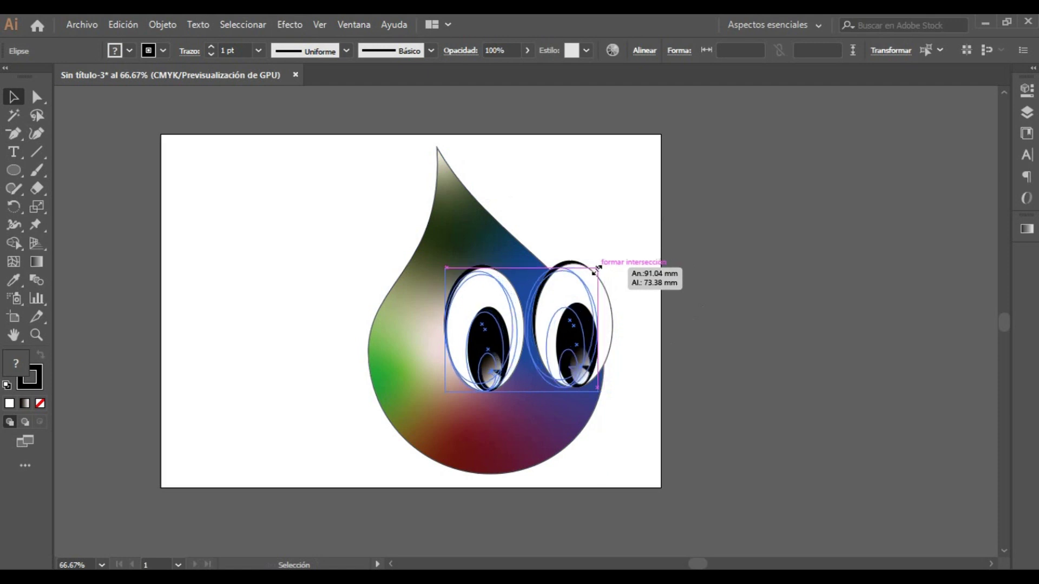
pyautogui.click(599, 244)
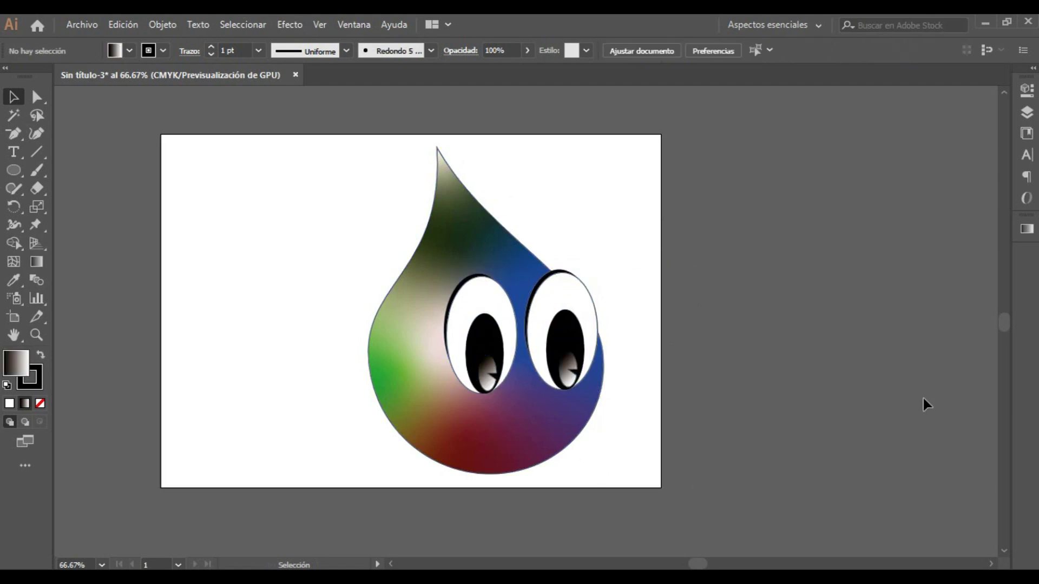
pyautogui.click(14, 172)
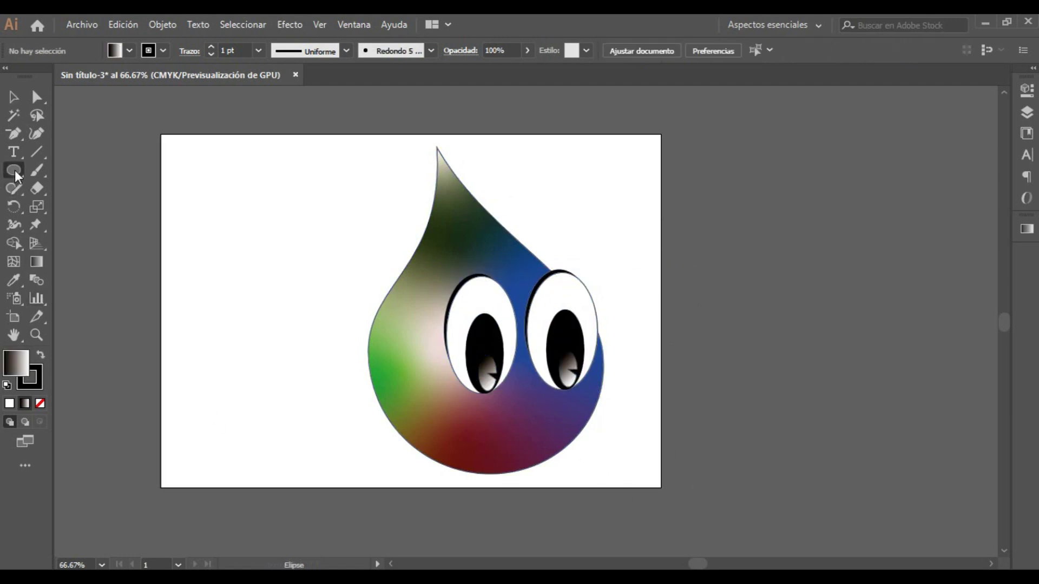
# - Draw a wide white-filled ellipse at the artboard's left edge and move it lower
pyautogui.moveTo(97, 247); pyautogui.dragTo(258, 320)
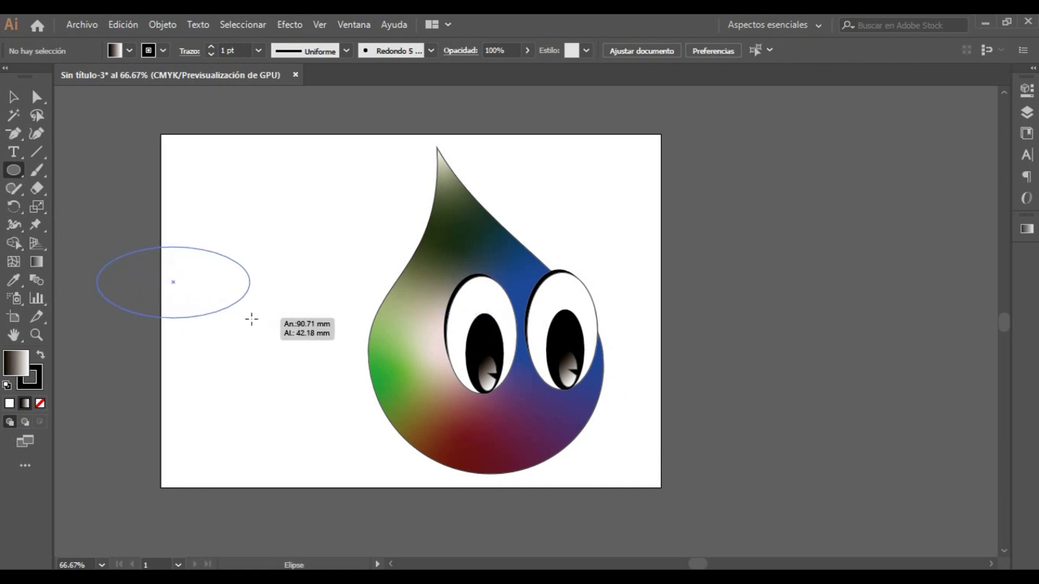
pyautogui.moveTo(259, 320); pyautogui.dragTo(255, 323)
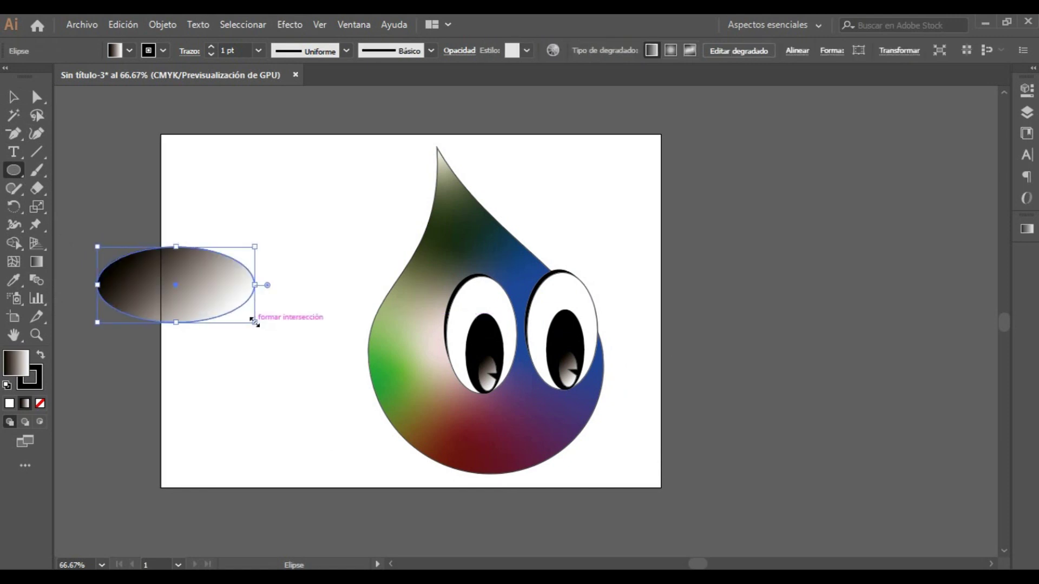
pyautogui.click(9, 403)
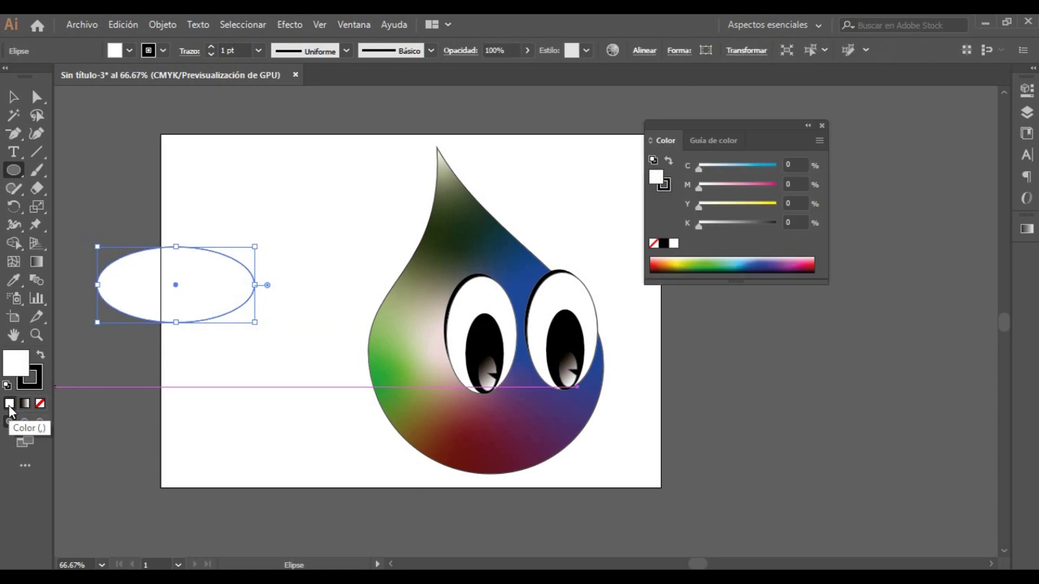
pyautogui.click(16, 99)
pyautogui.moveTo(198, 273); pyautogui.dragTo(273, 382)
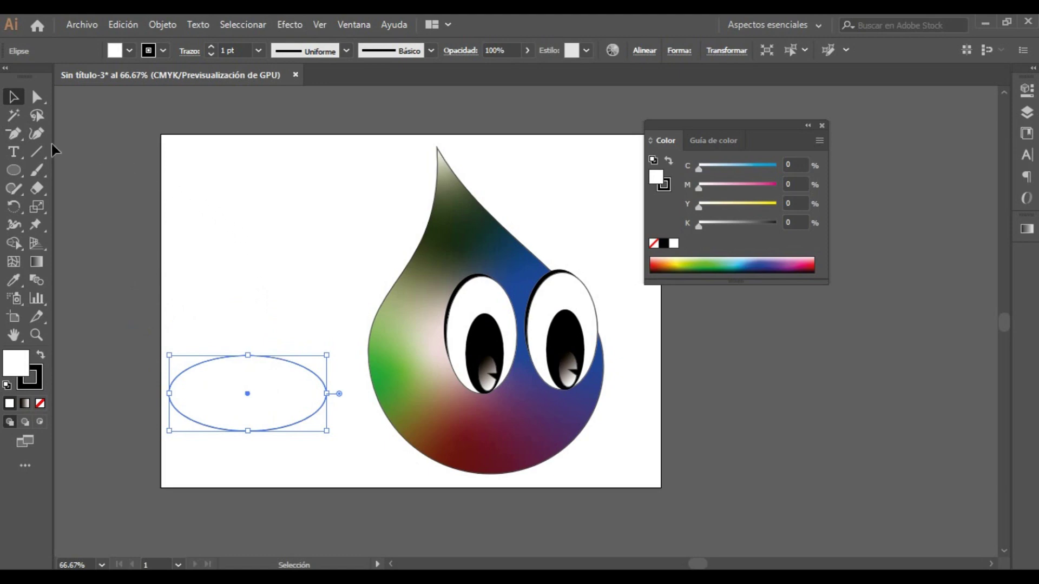
# - Delete the ellipse's top anchor and drag its handles and top edge into a smile curve
pyautogui.click(15, 135)
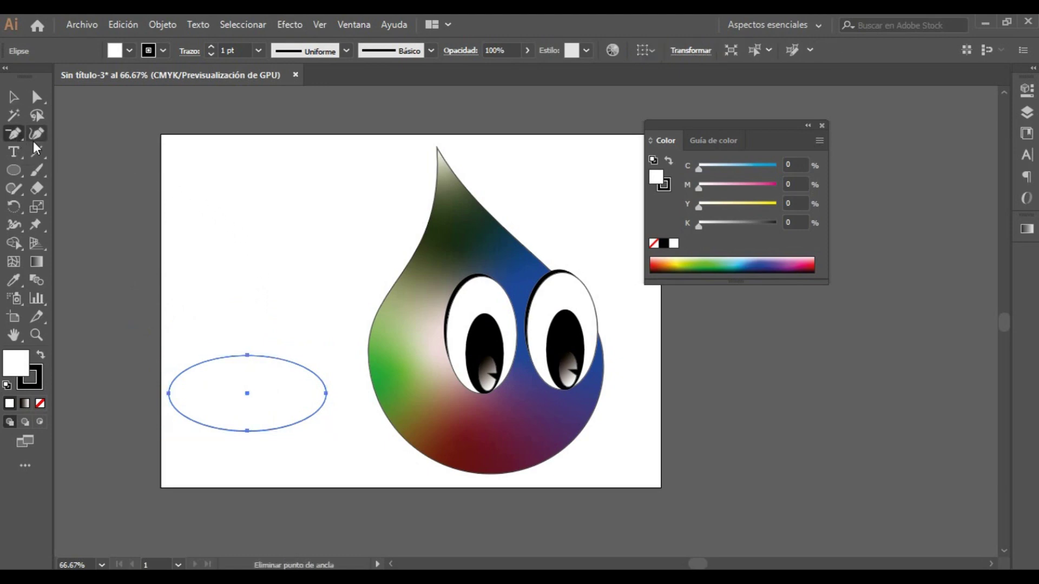
pyautogui.click(248, 356)
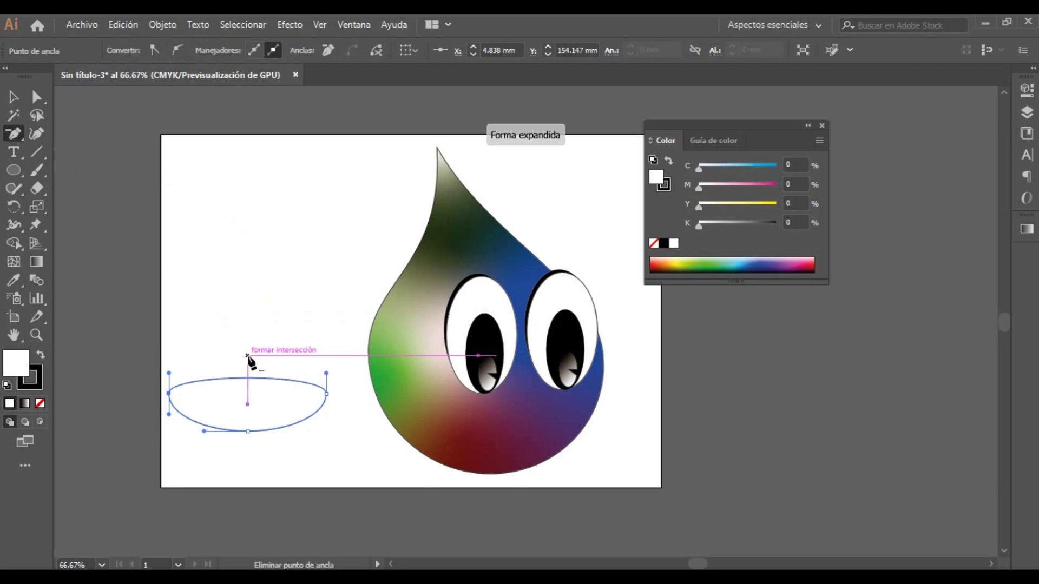
pyautogui.click(37, 97)
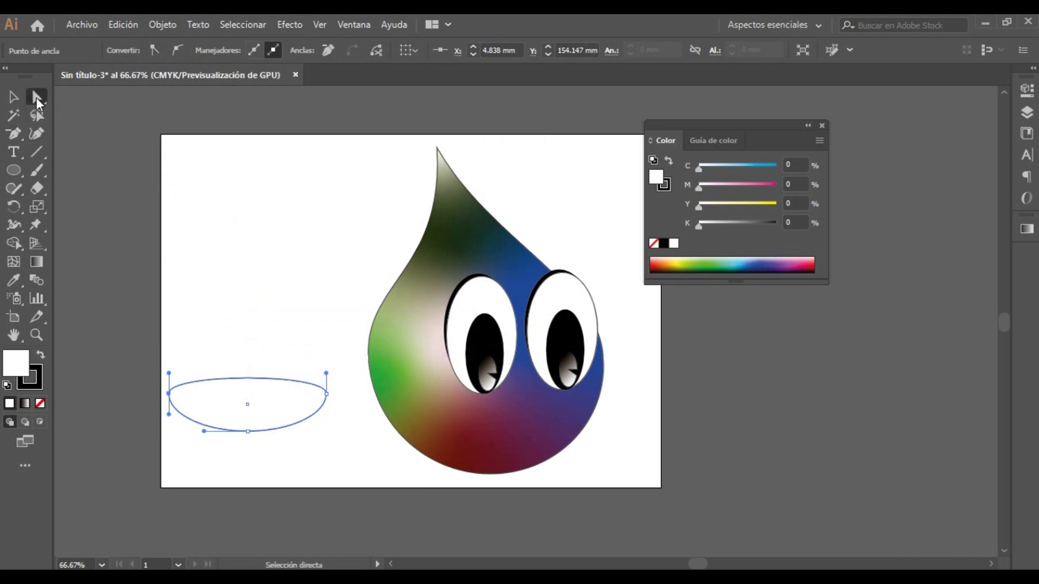
pyautogui.moveTo(326, 373); pyautogui.dragTo(298, 391)
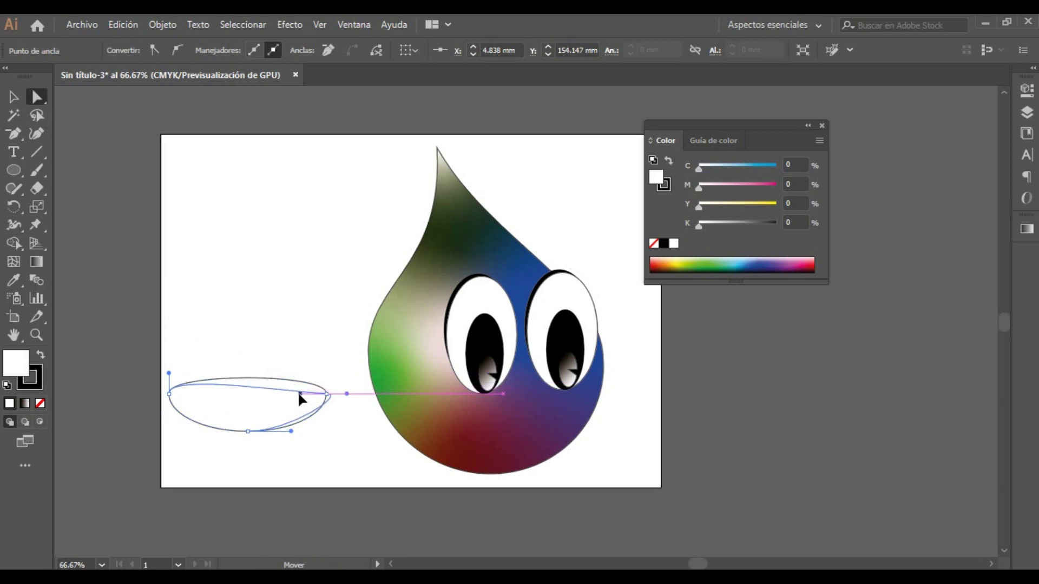
pyautogui.moveTo(296, 390); pyautogui.dragTo(296, 392)
pyautogui.moveTo(182, 385); pyautogui.dragTo(199, 393)
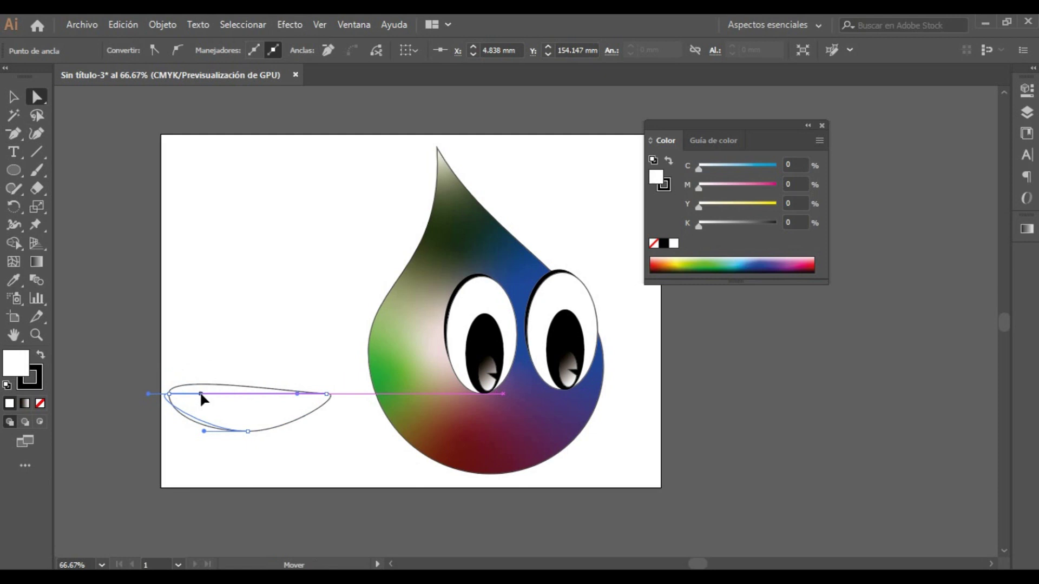
pyautogui.moveTo(205, 395); pyautogui.dragTo(245, 403)
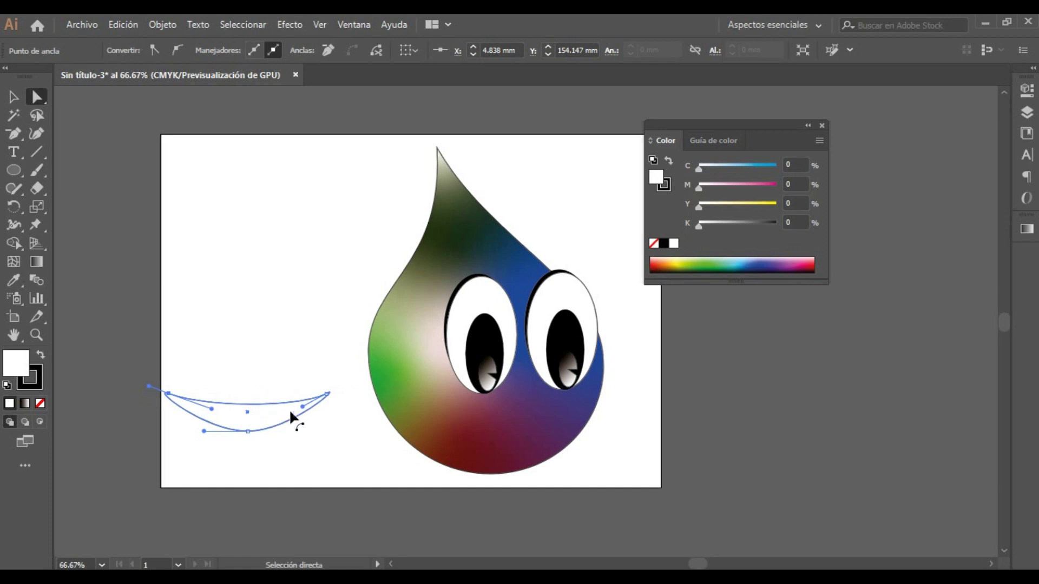
pyautogui.click(21, 102)
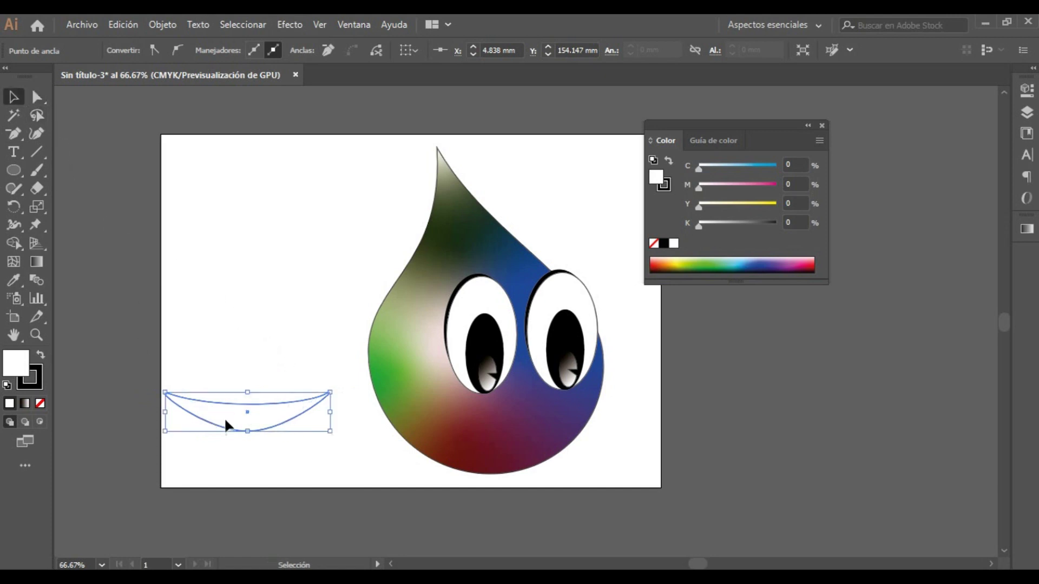
# - Move the mouth below the eyes, narrow it to about 80 × 23 mm, and tilt it about 6°
pyautogui.moveTo(242, 430); pyautogui.dragTo(498, 441)
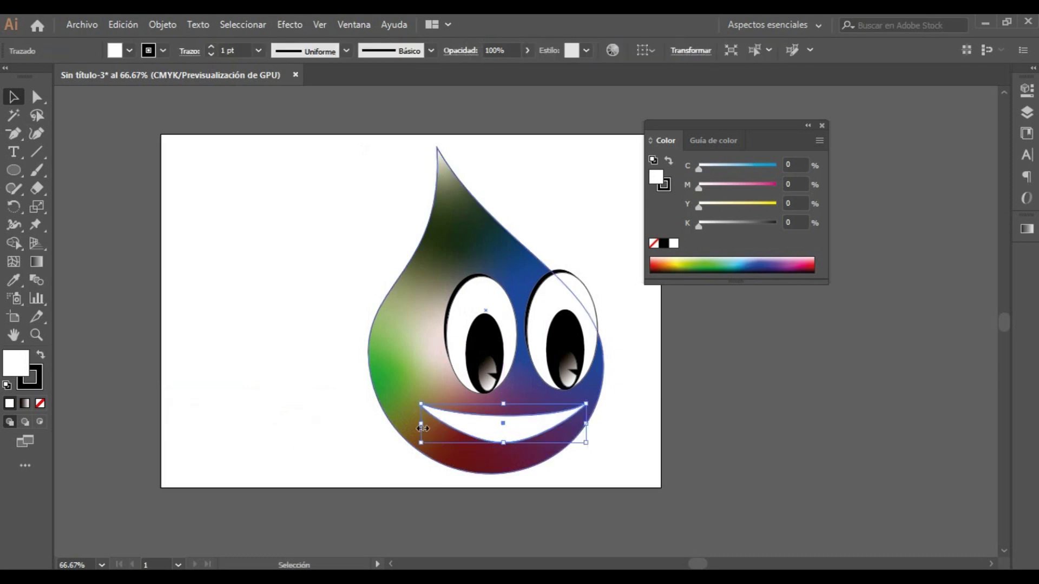
pyautogui.moveTo(421, 424); pyautogui.dragTo(451, 424)
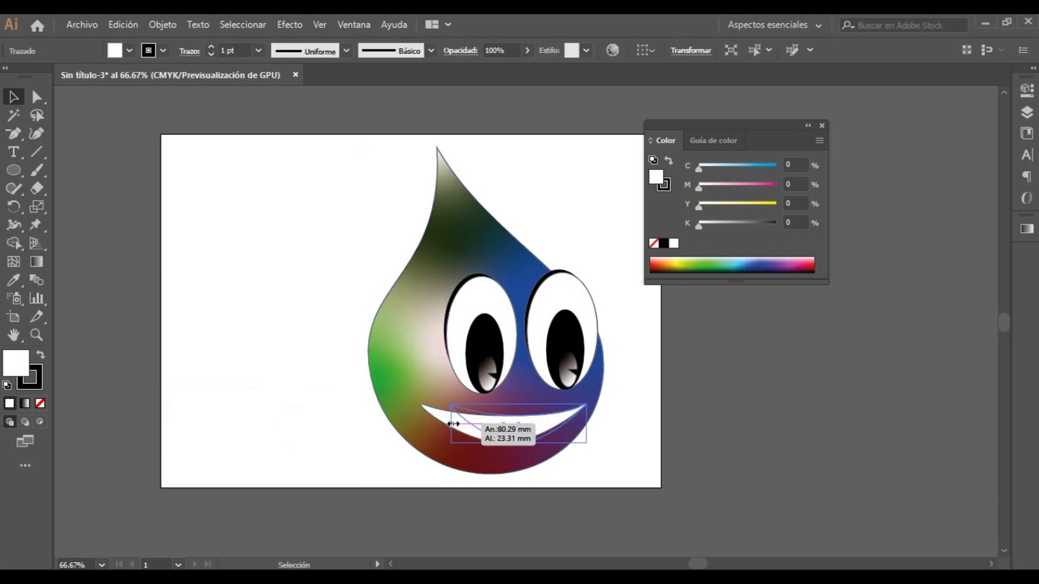
pyautogui.moveTo(532, 423); pyautogui.dragTo(535, 446)
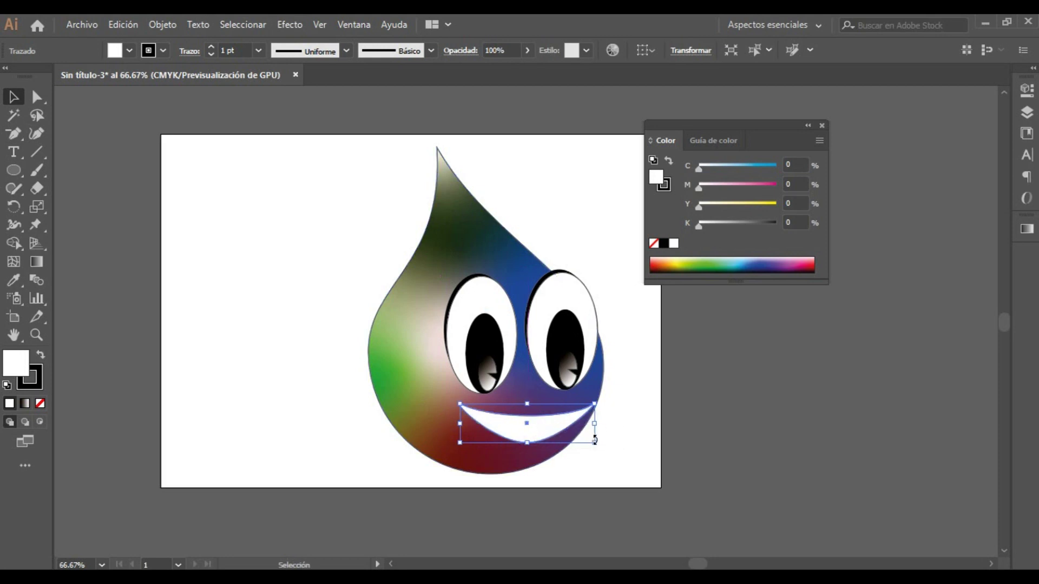
pyautogui.moveTo(601, 450); pyautogui.dragTo(603, 445)
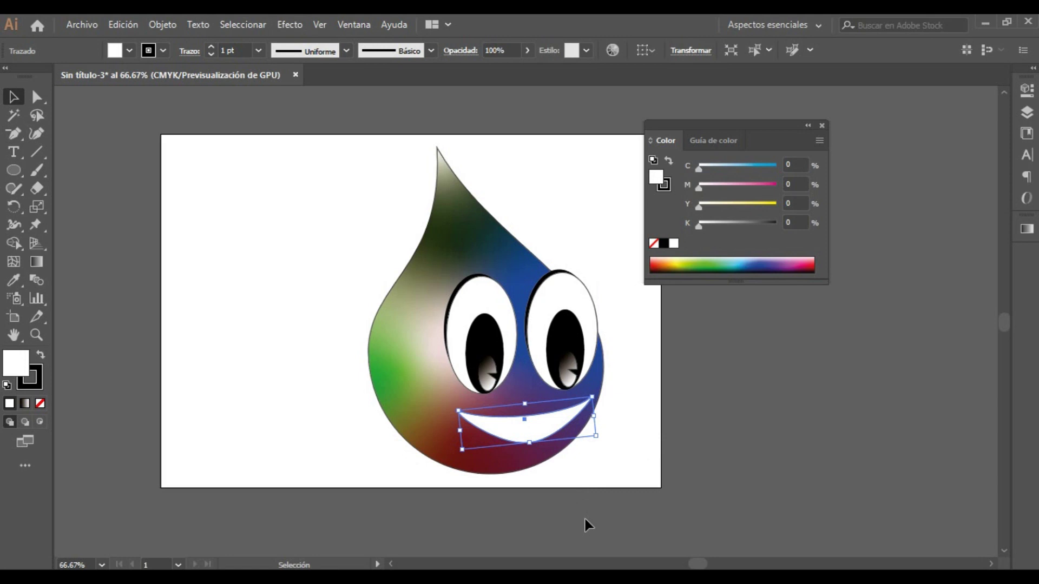
pyautogui.press('Right')
pyautogui.press('Right')
pyautogui.press('Right')
pyautogui.press('Right')
pyautogui.press('Up')
pyautogui.press('Up')
pyautogui.press('Up')
pyautogui.press('Up')
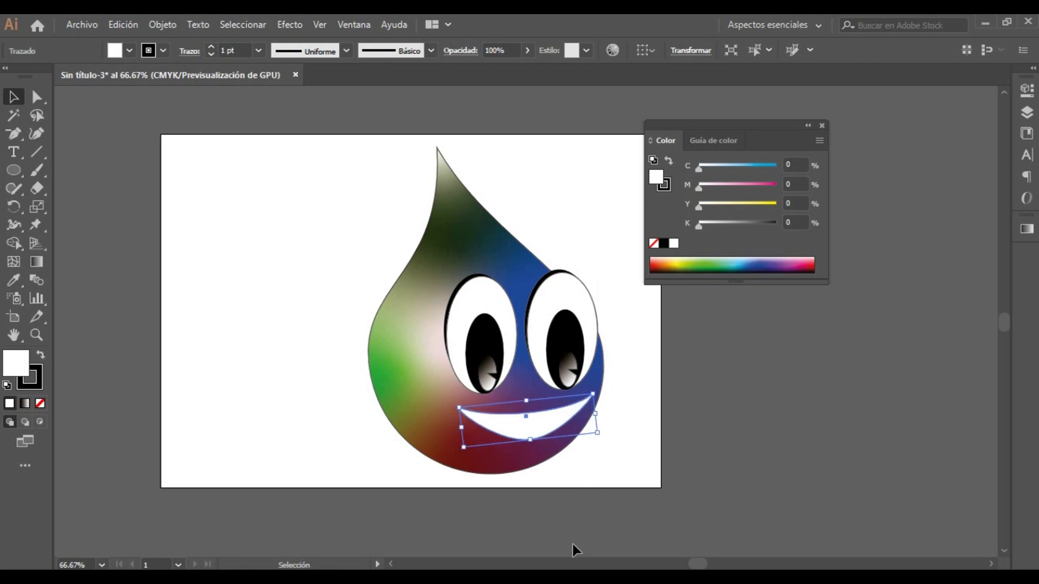
pyautogui.click(762, 411)
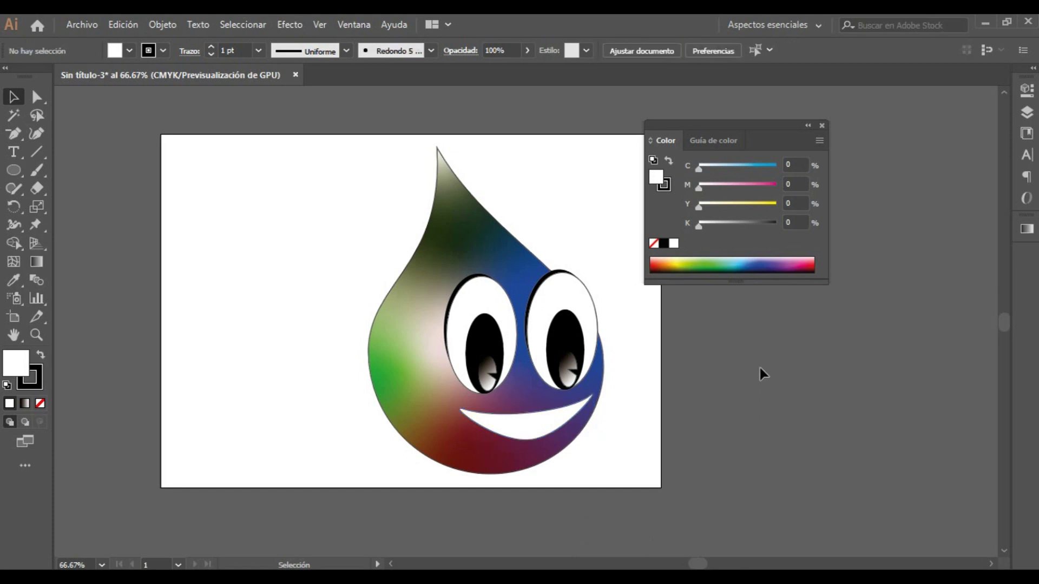
# - Give the mouth a black stroke and raise its weight to 4 pt
pyautogui.click(529, 429)
pyautogui.click(34, 377)
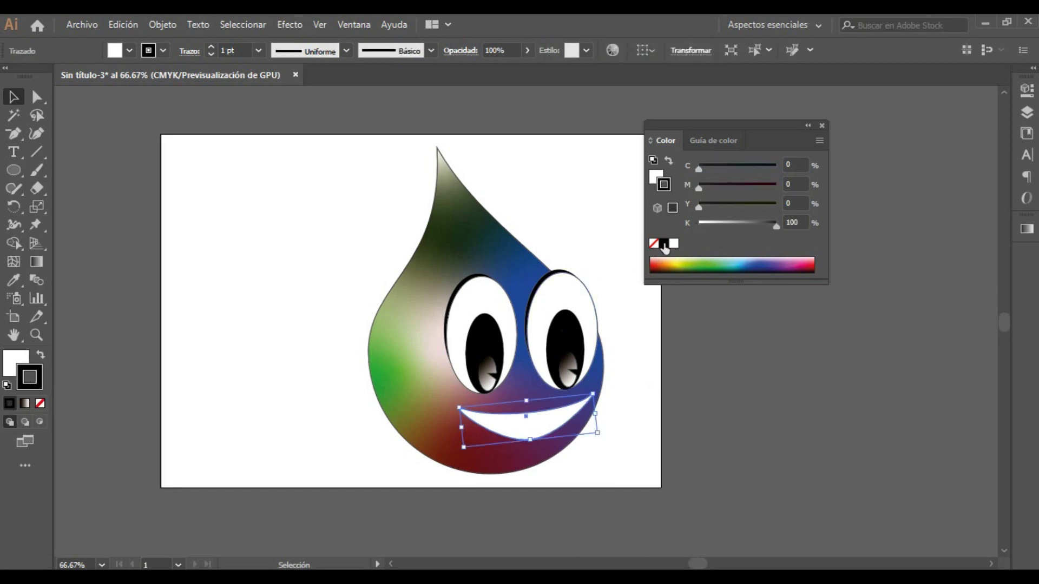
pyautogui.click(164, 51)
pyautogui.click(19, 121)
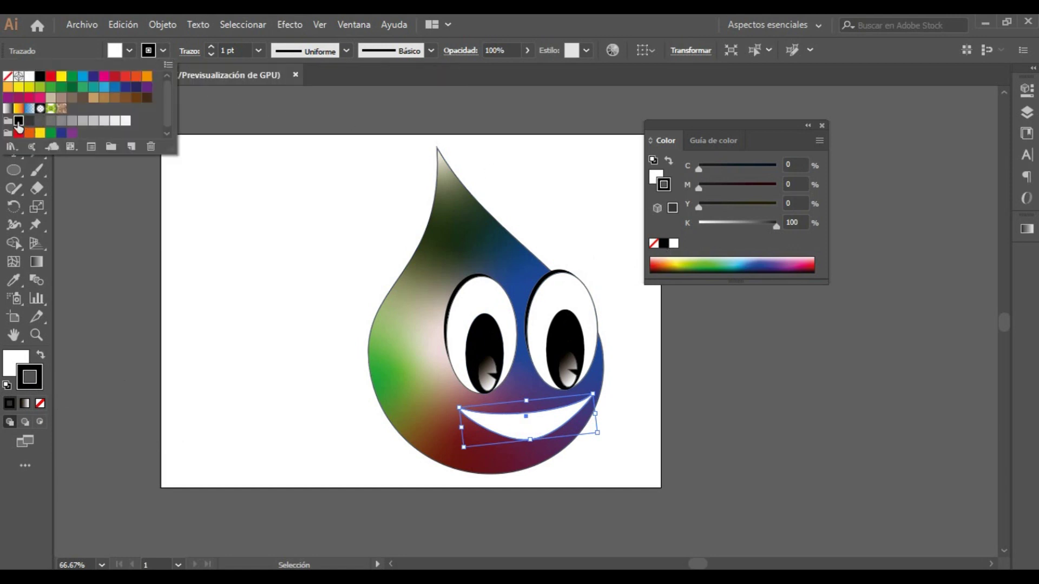
pyautogui.click(210, 46)
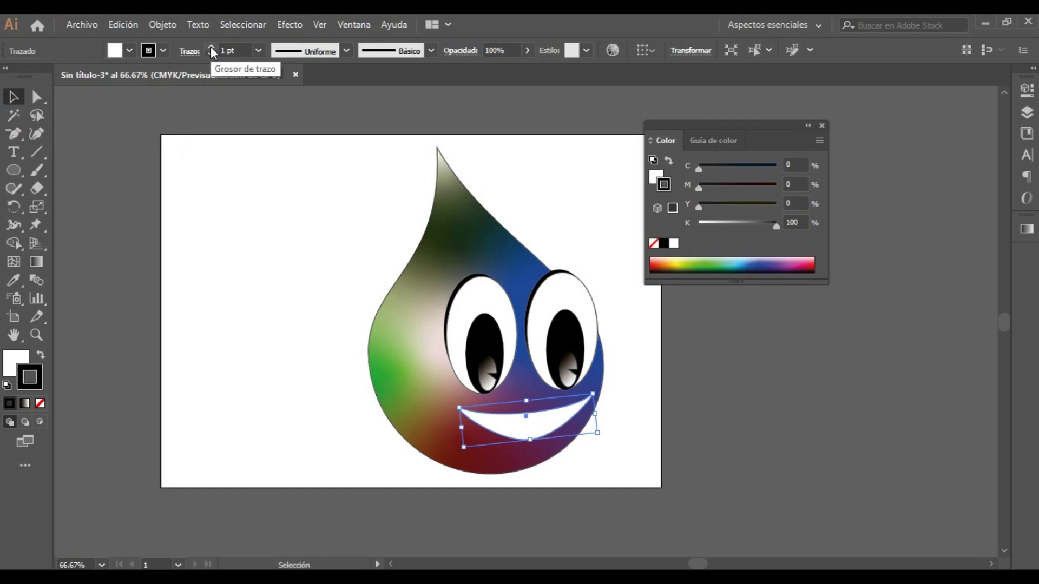
pyautogui.click(210, 46)
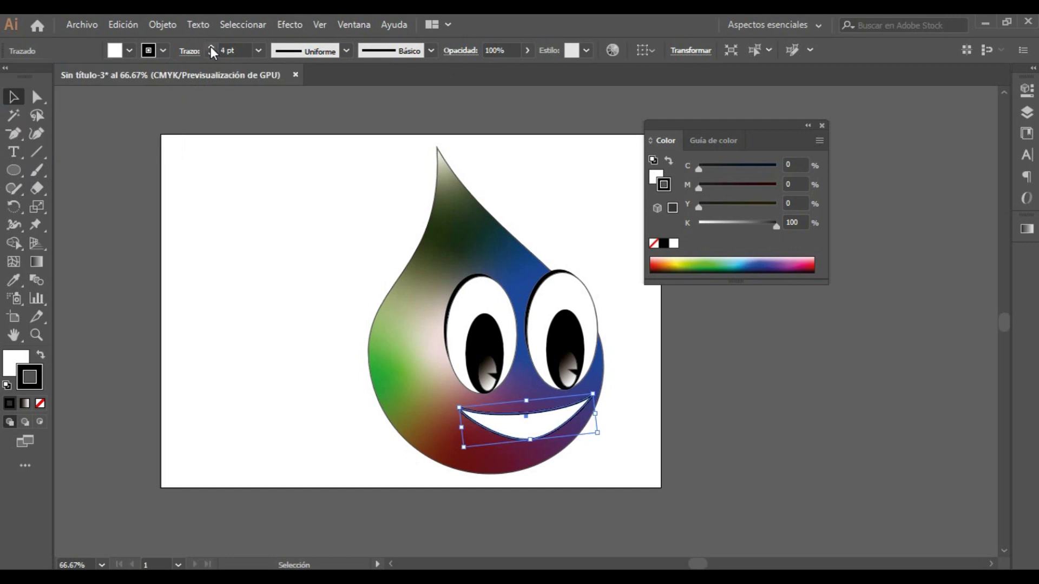
pyautogui.click(131, 233)
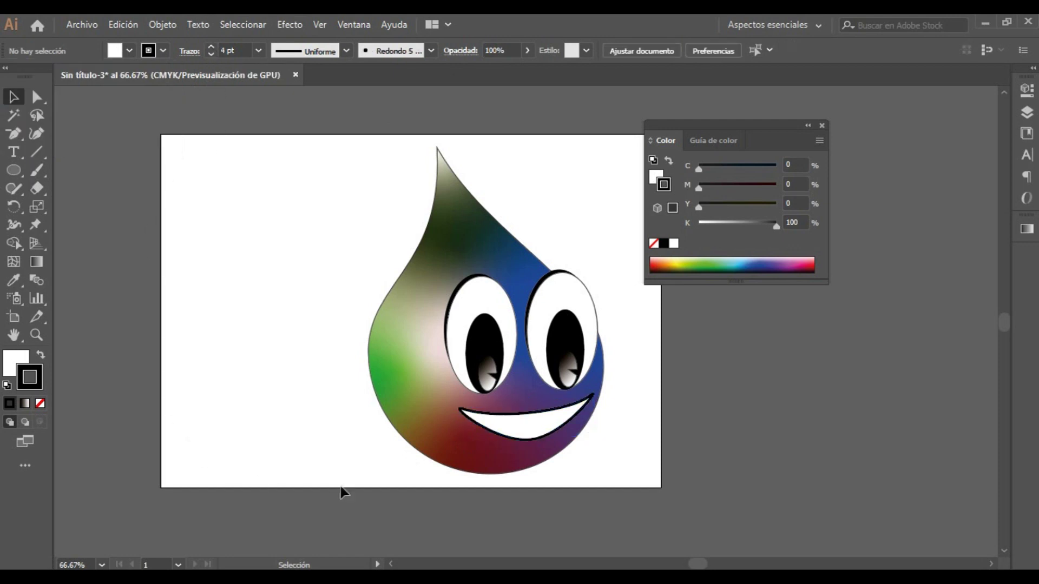
pyautogui.click(421, 456)
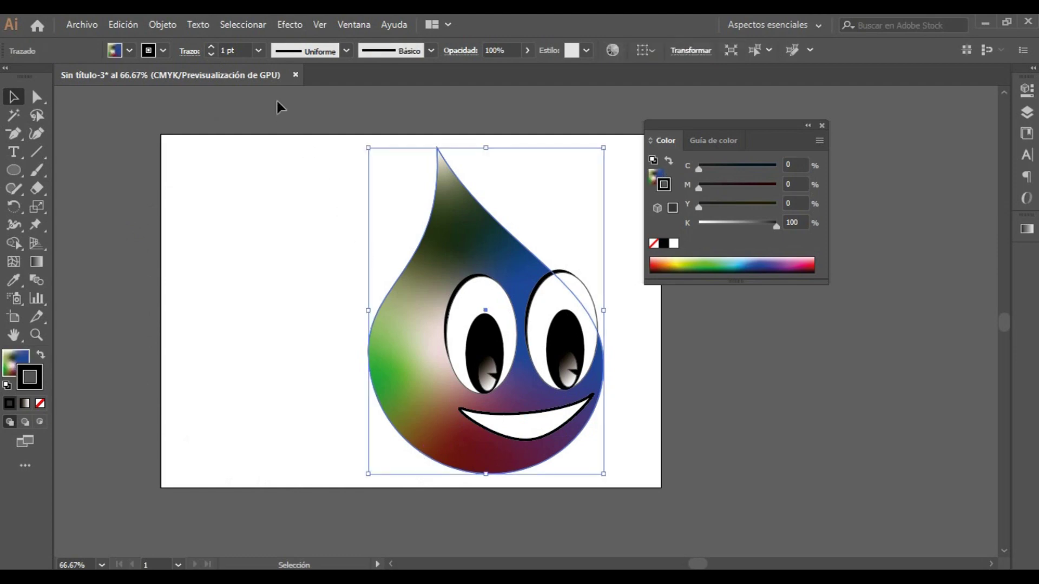
# - Raise the drop's outline weight to 3 pt
pyautogui.click(213, 47)
pyautogui.click(212, 45)
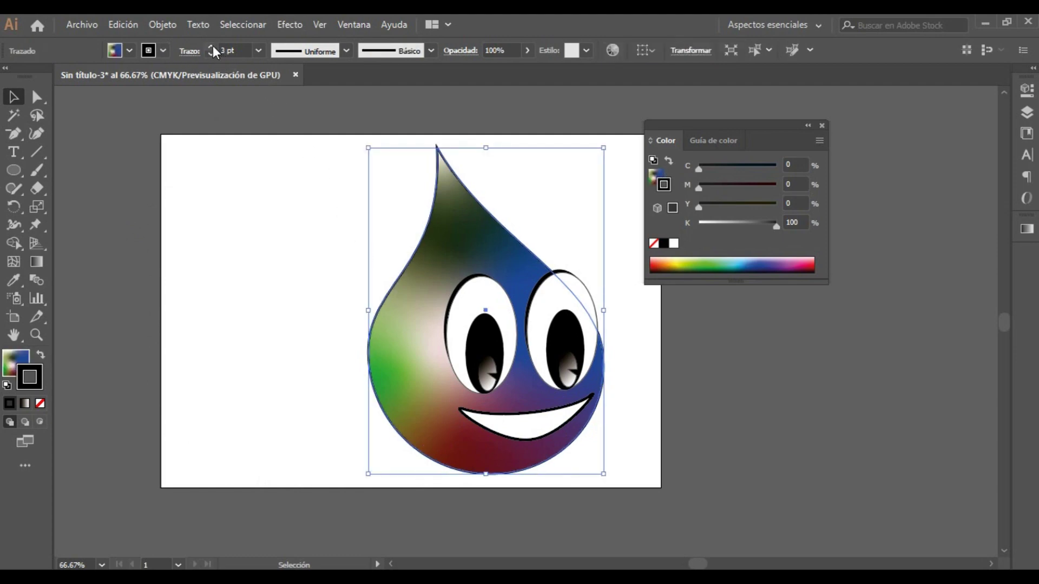
pyautogui.click(132, 281)
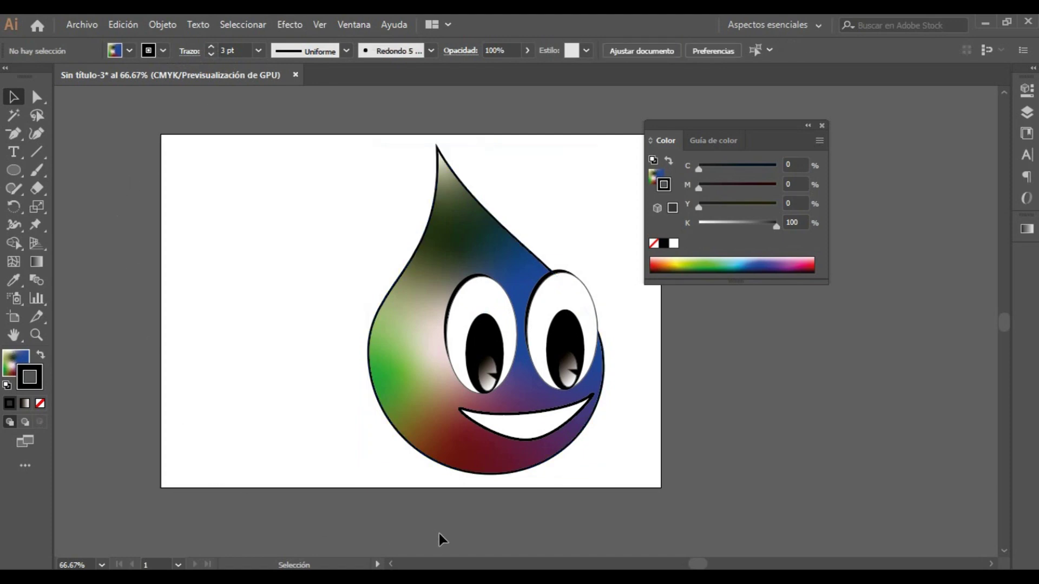
# - Set the stroke weight of both eye outlines to 2 pt
pyautogui.click(595, 308)
pyautogui.click(213, 46)
pyautogui.click(212, 45)
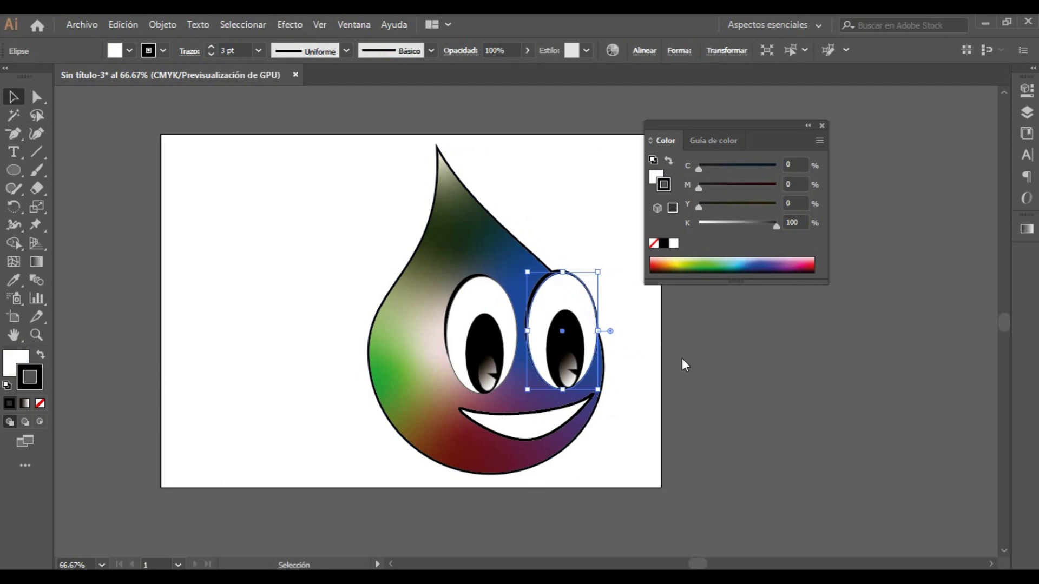
pyautogui.click(739, 367)
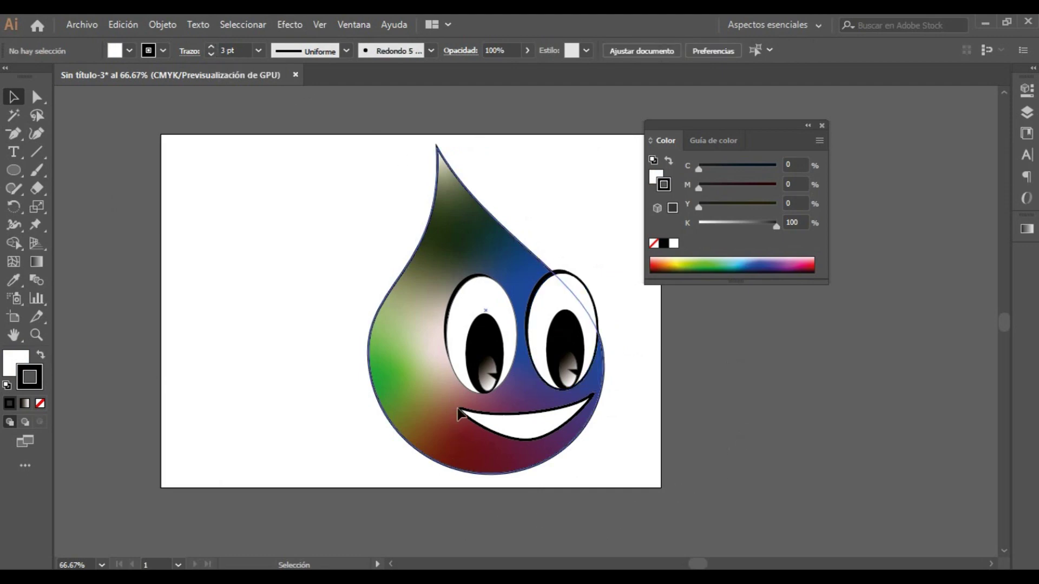
pyautogui.click(470, 376)
pyautogui.click(212, 46)
pyautogui.click(744, 368)
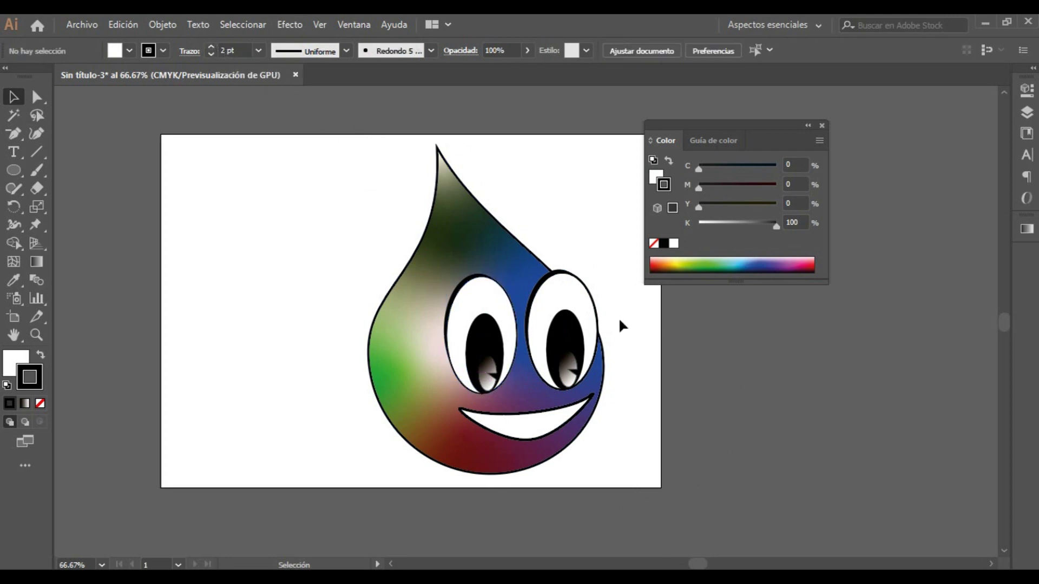
pyautogui.click(598, 321)
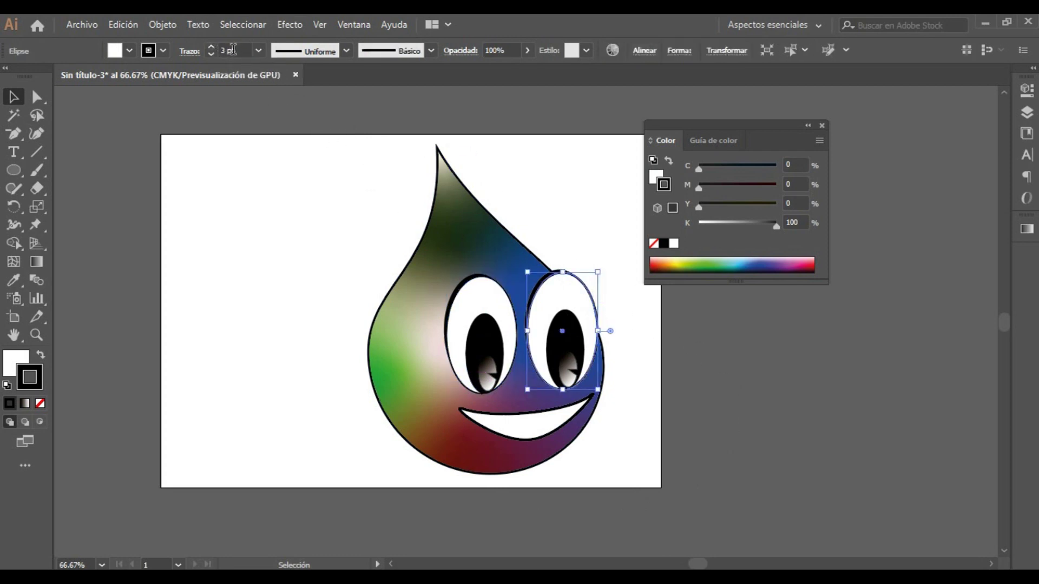
pyautogui.click(211, 54)
pyautogui.click(746, 427)
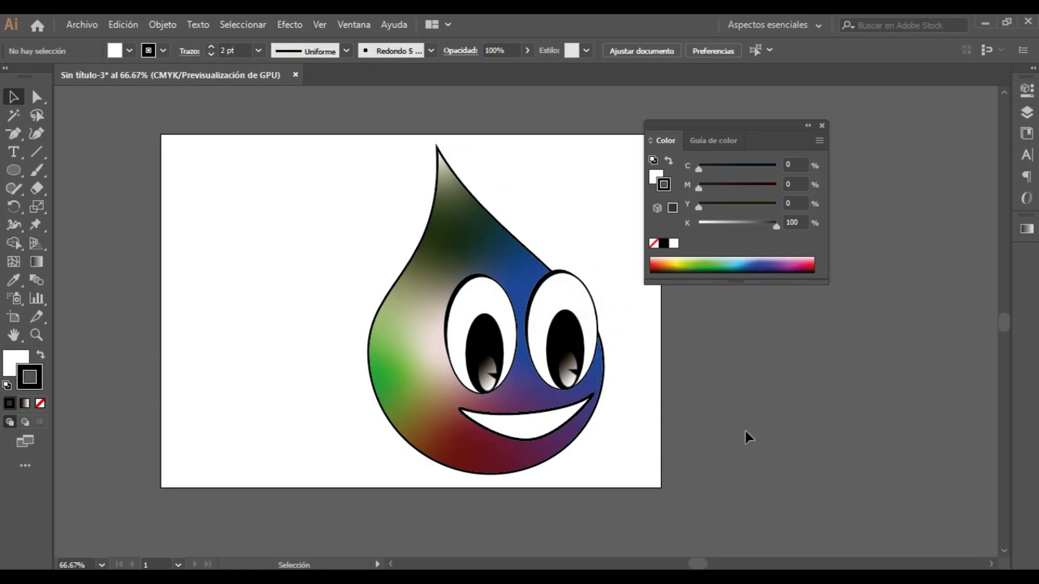
# - Set the drop's stroke to [Ninguno] and show the Capas panel
pyautogui.click(388, 420)
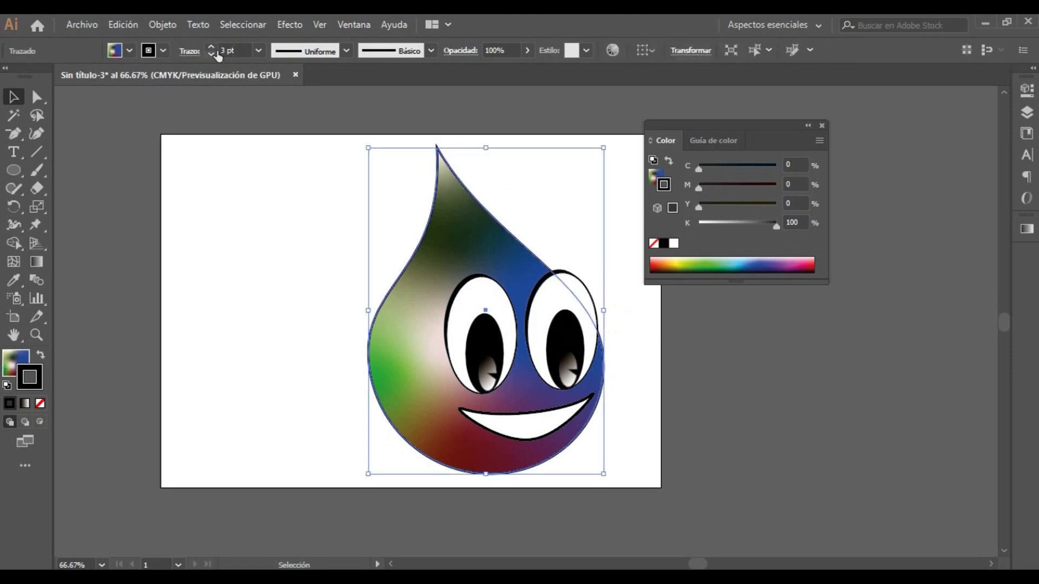
pyautogui.click(161, 51)
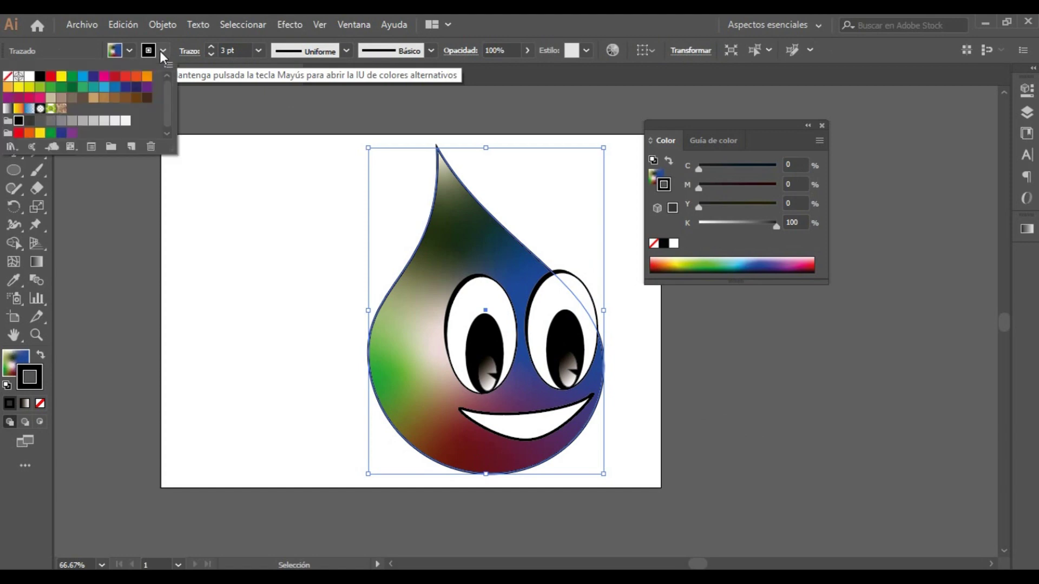
pyautogui.click(9, 77)
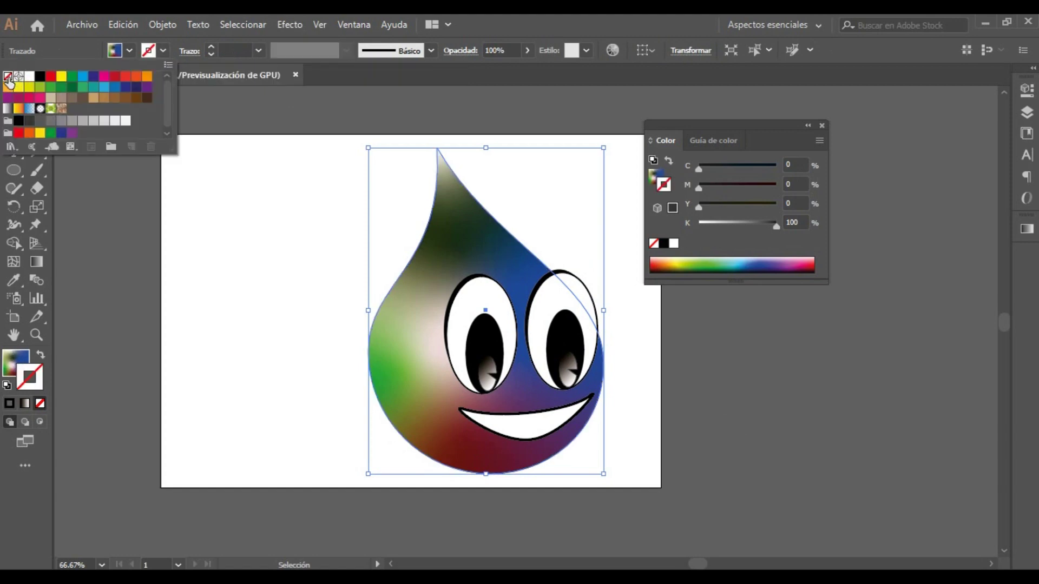
pyautogui.click(762, 388)
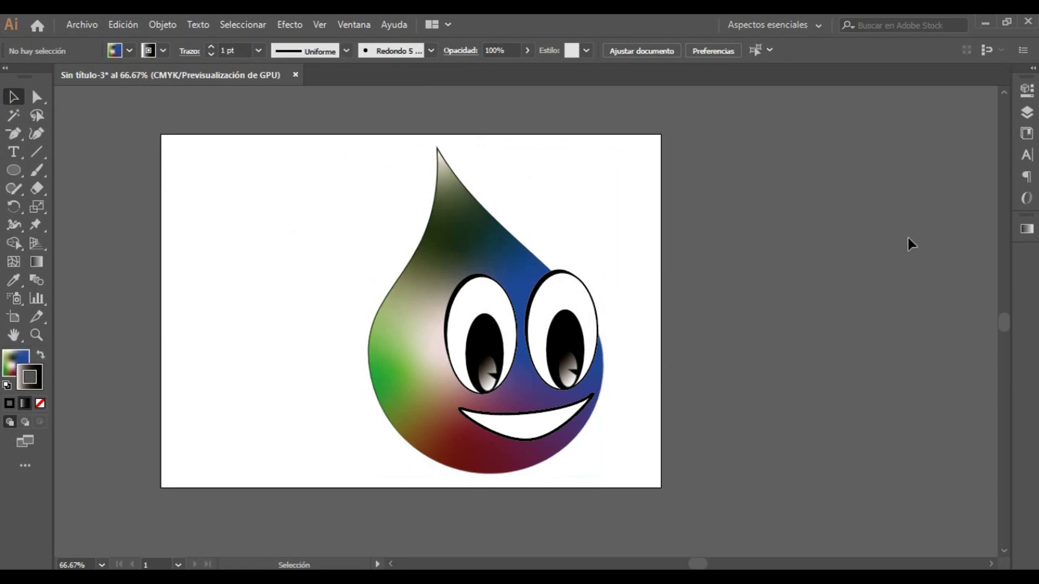
pyautogui.click(1025, 114)
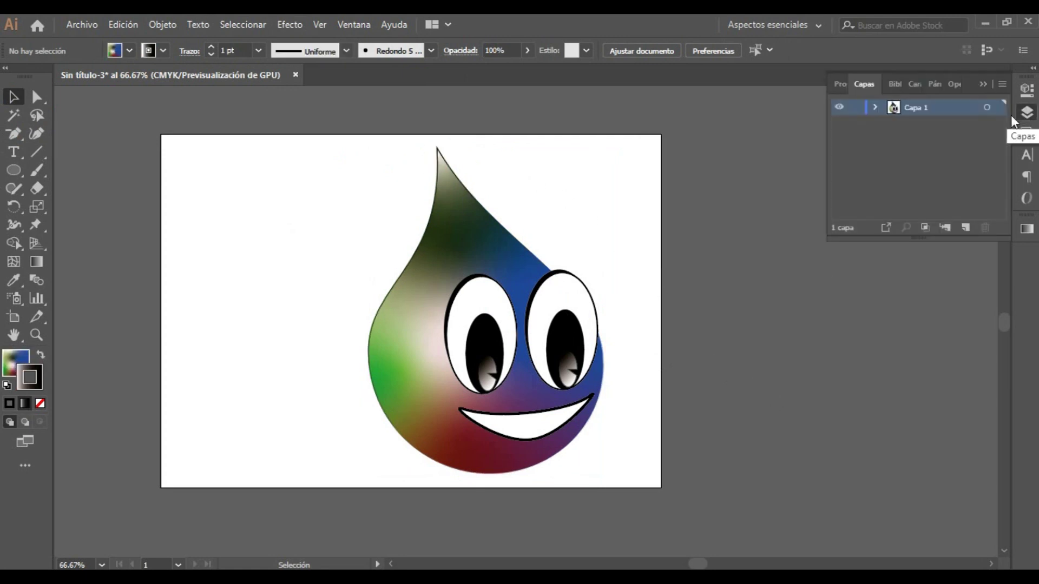
# - Add layer Capa 2 below Capa 1 and draw a 297 × 210 mm rectangle covering the artboard
pyautogui.click(965, 228)
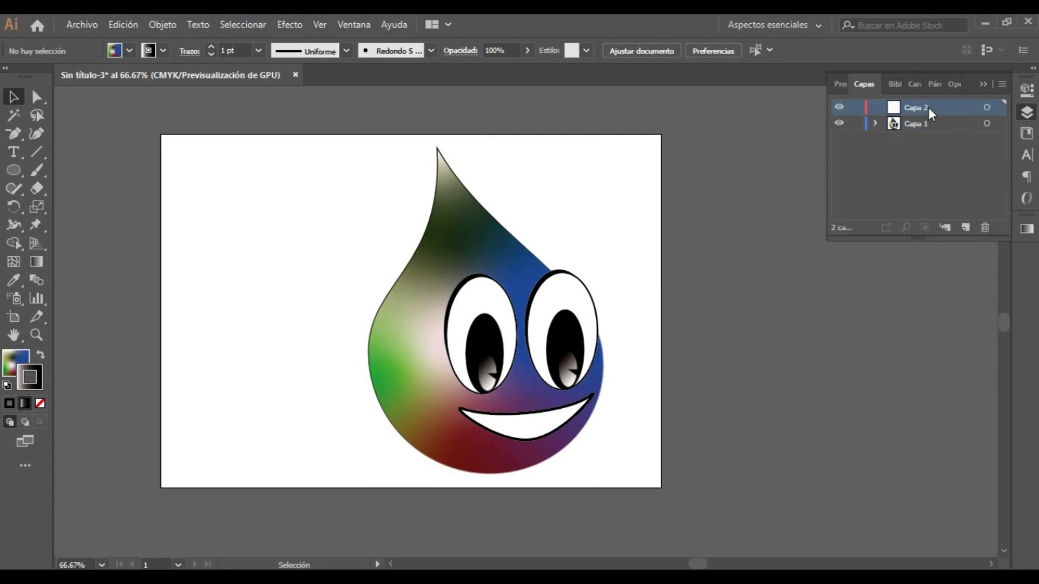
pyautogui.moveTo(929, 107); pyautogui.dragTo(929, 139)
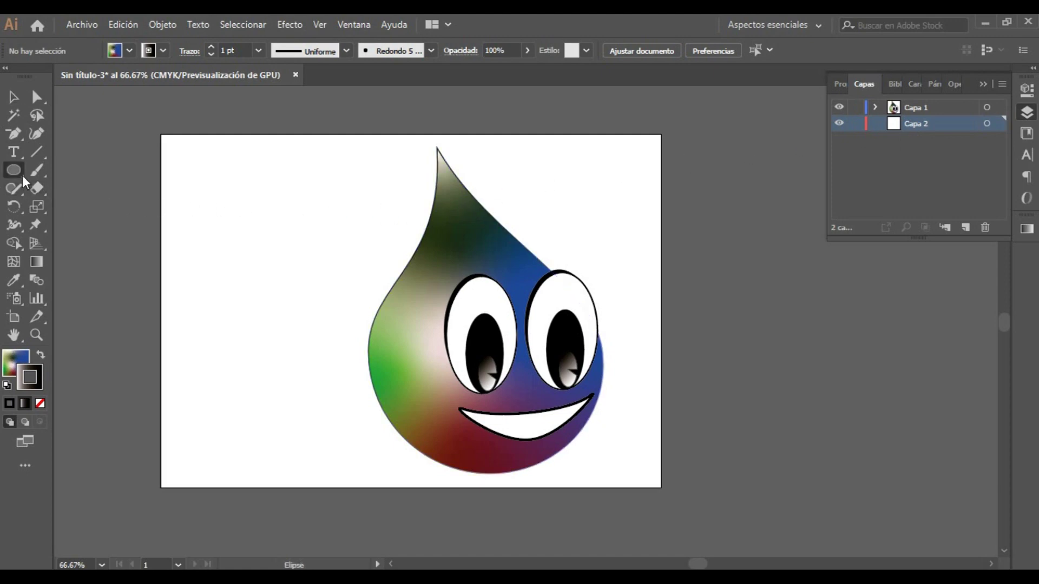
pyautogui.moveTo(21, 176); pyautogui.dragTo(79, 170)
pyautogui.moveTo(160, 135); pyautogui.dragTo(659, 487)
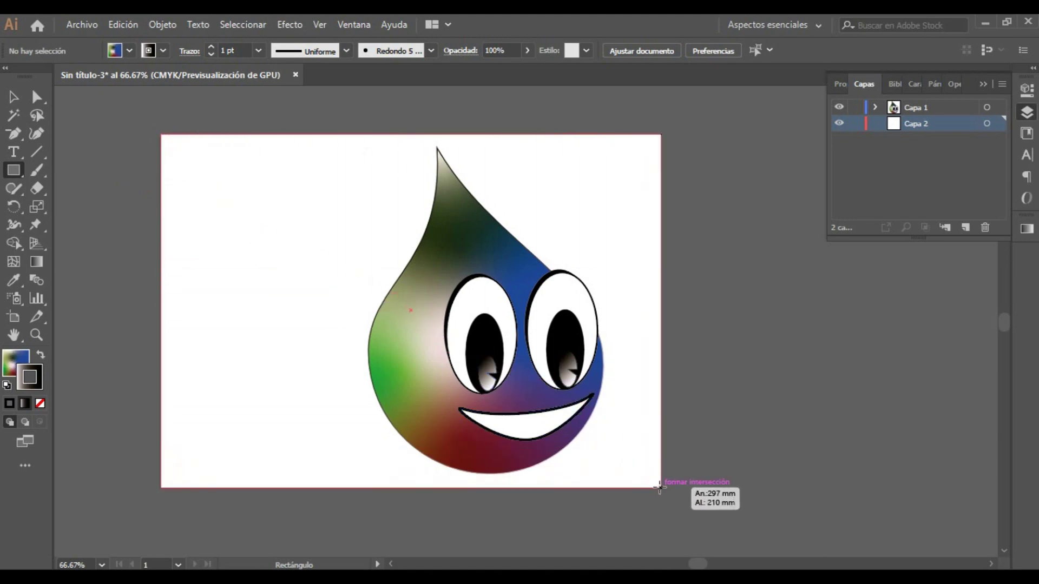
pyautogui.moveTo(661, 487); pyautogui.dragTo(660, 487)
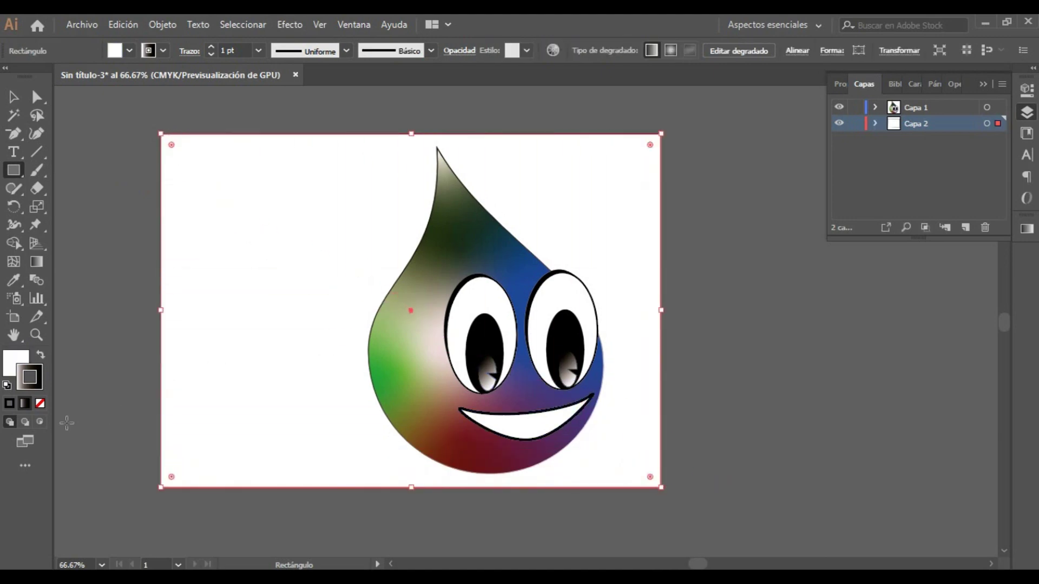
pyautogui.click(9, 403)
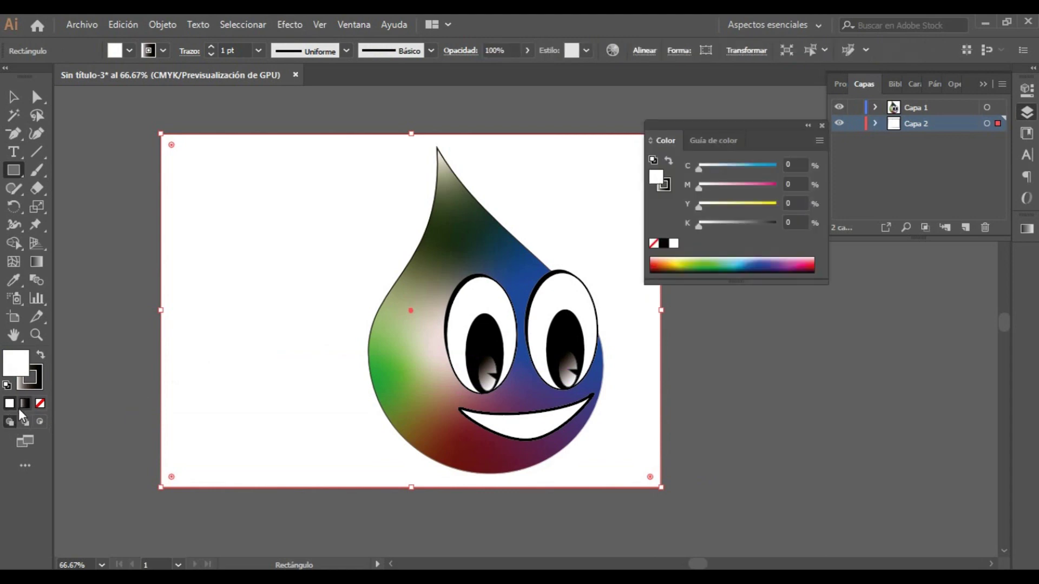
# - Fill the rectangle with a light-blue-to-white linear gradient and shift its midpoint
pyautogui.click(22, 405)
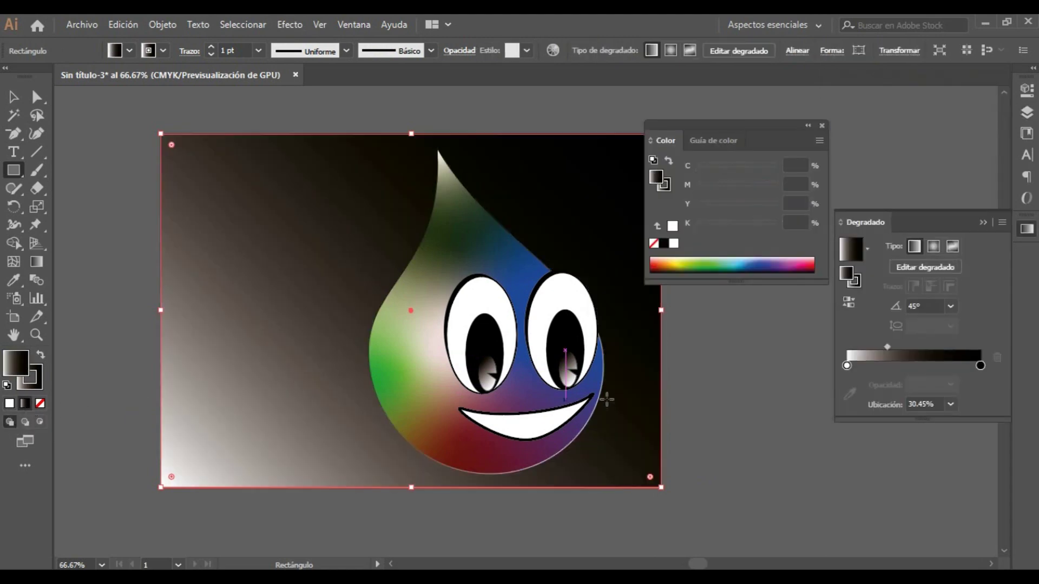
pyautogui.click(847, 366)
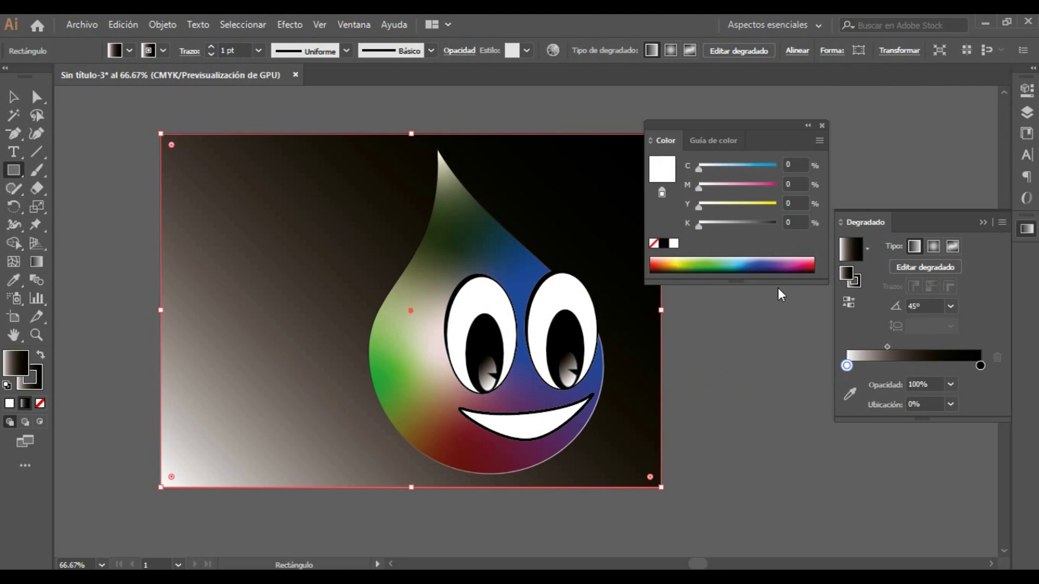
pyautogui.click(743, 261)
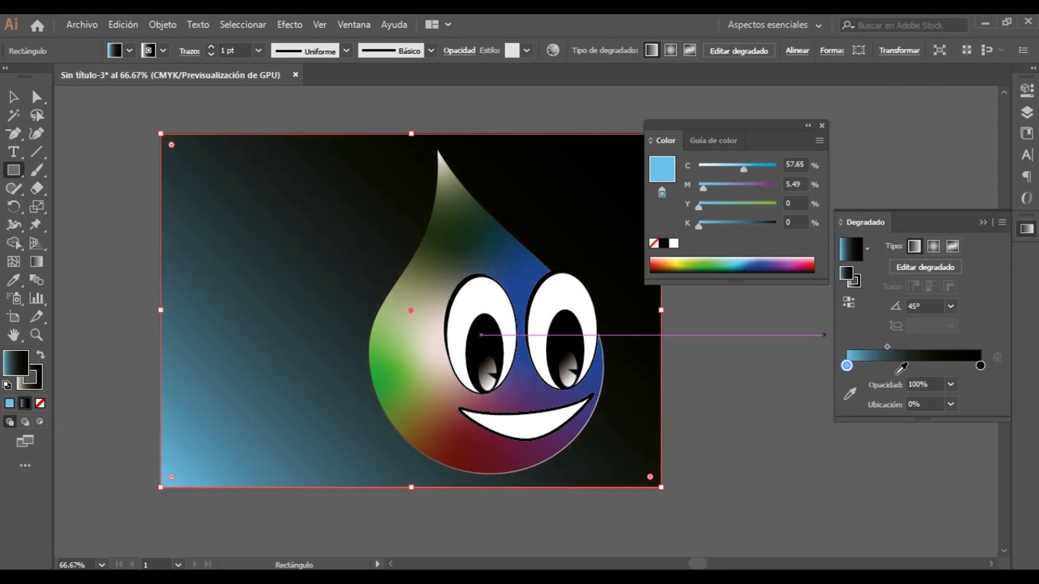
pyautogui.click(979, 365)
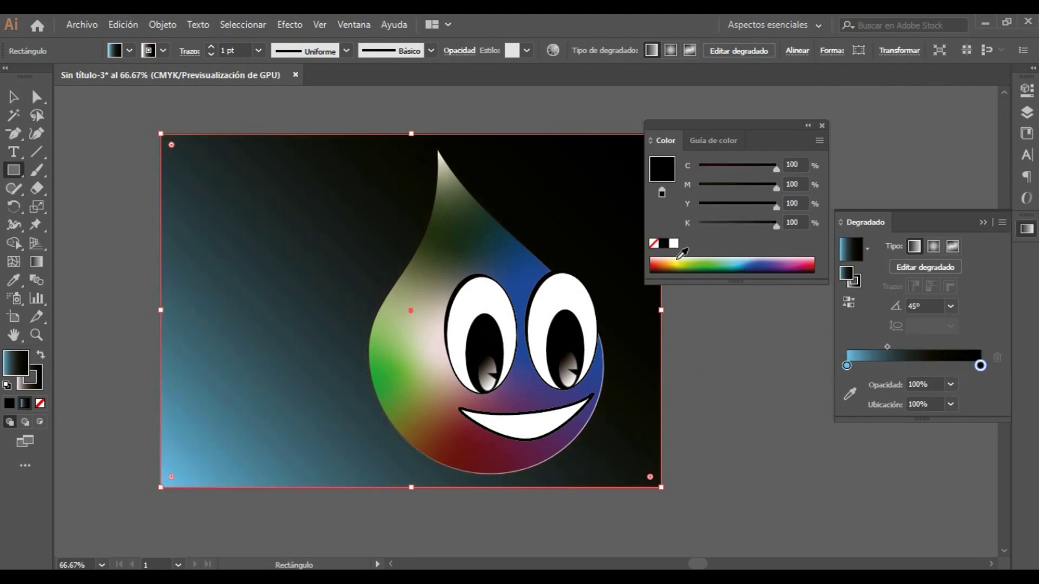
pyautogui.click(673, 243)
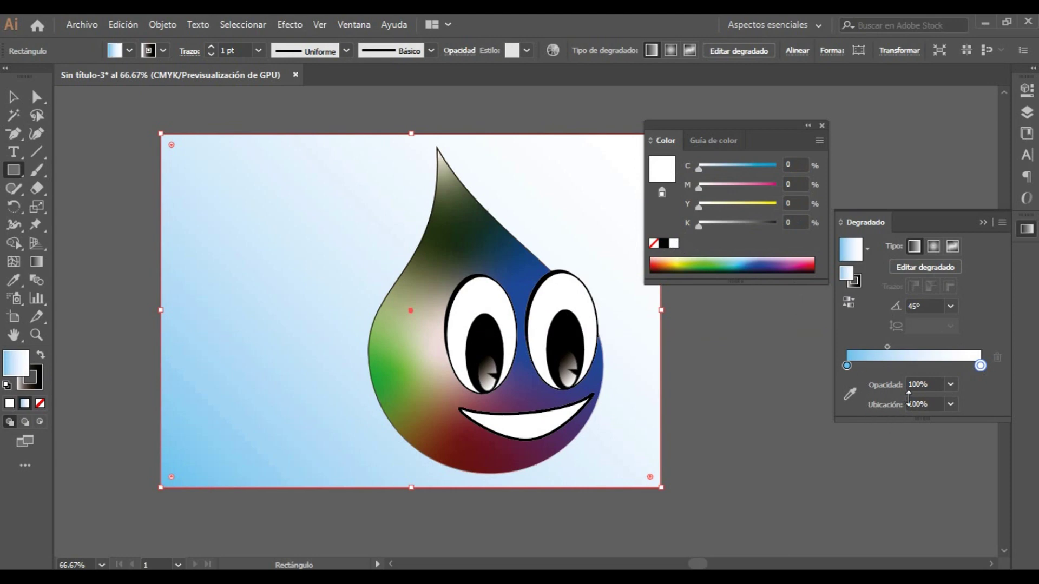
pyautogui.moveTo(887, 347); pyautogui.dragTo(923, 347)
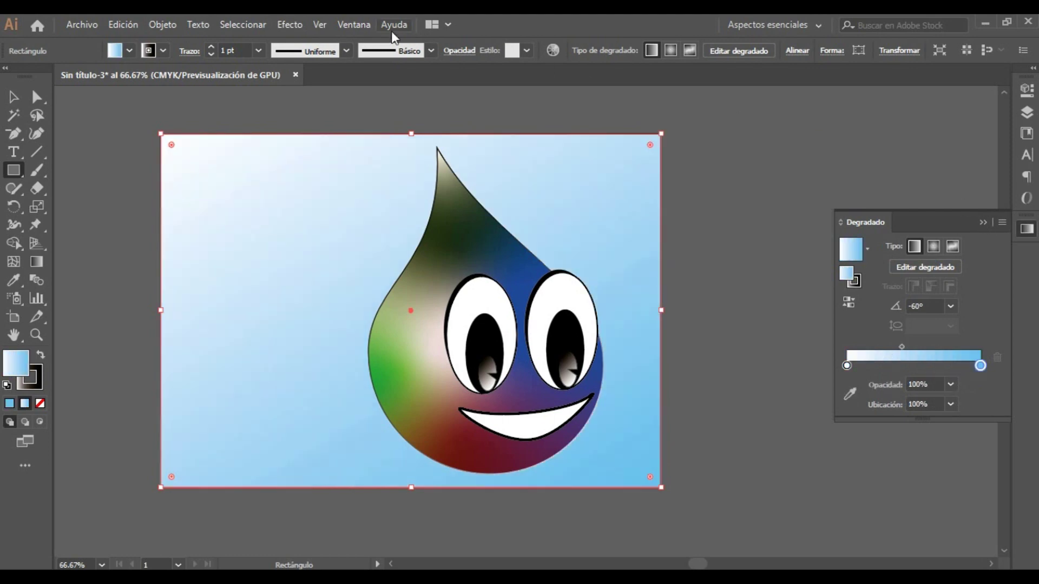
# - Deepen the blue stop to cyan, move the white stop inward, and adjust the midpoint
pyautogui.click(355, 25)
pyautogui.click(423, 326)
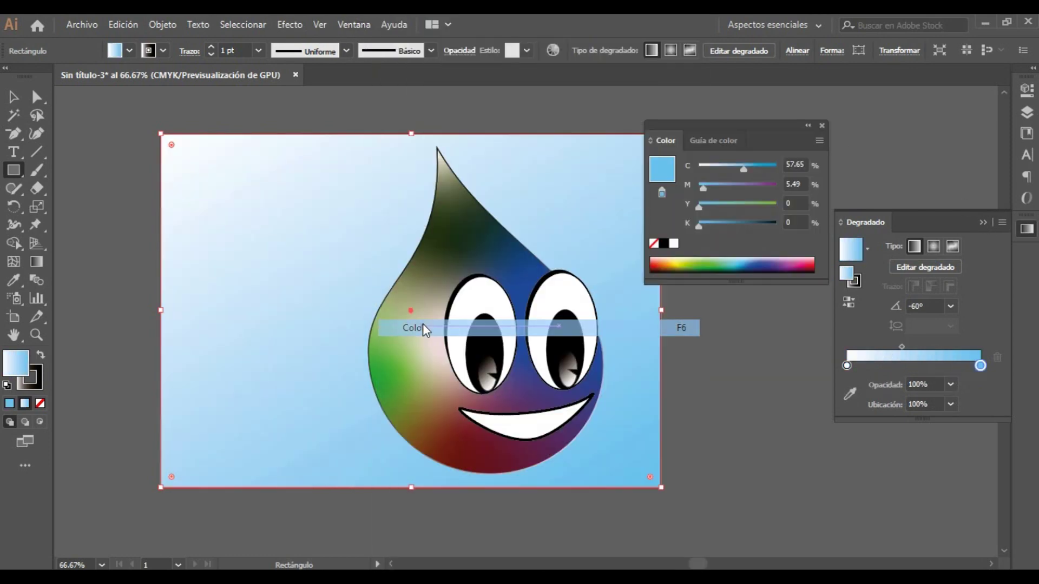
pyautogui.click(821, 126)
pyautogui.moveTo(980, 365); pyautogui.dragTo(952, 368)
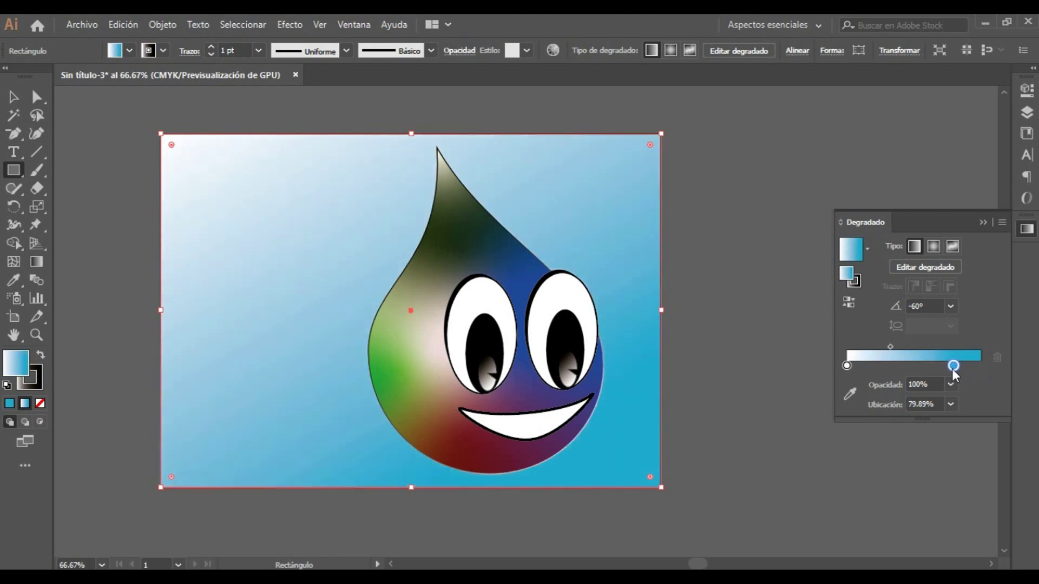
pyautogui.moveTo(890, 347); pyautogui.dragTo(883, 347)
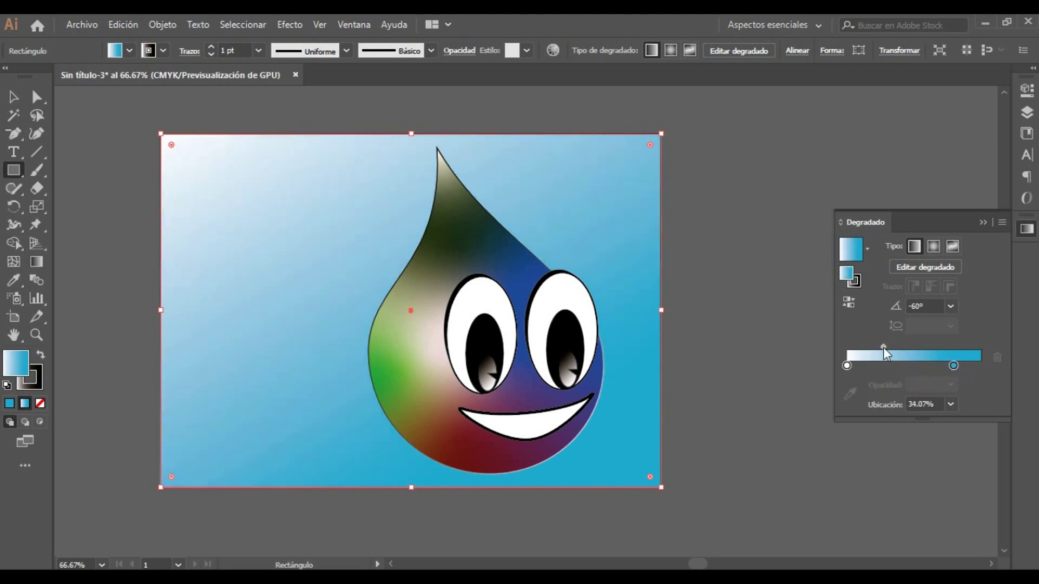
# - Deselect the background, close the Color and Gradient panels, and make Capa 1 active
pyautogui.click(15, 98)
pyautogui.click(761, 268)
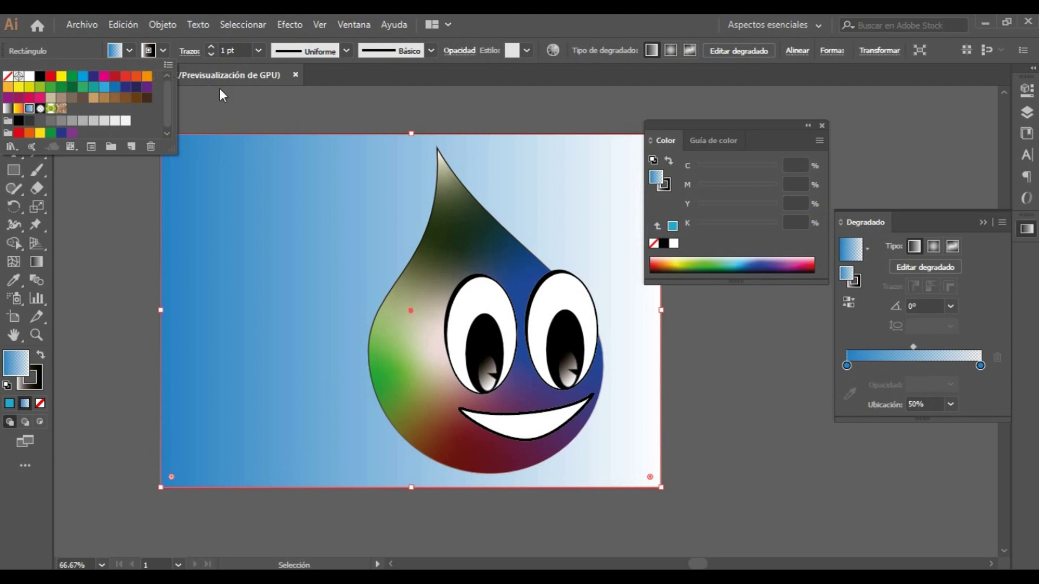
pyautogui.click(821, 125)
pyautogui.click(983, 222)
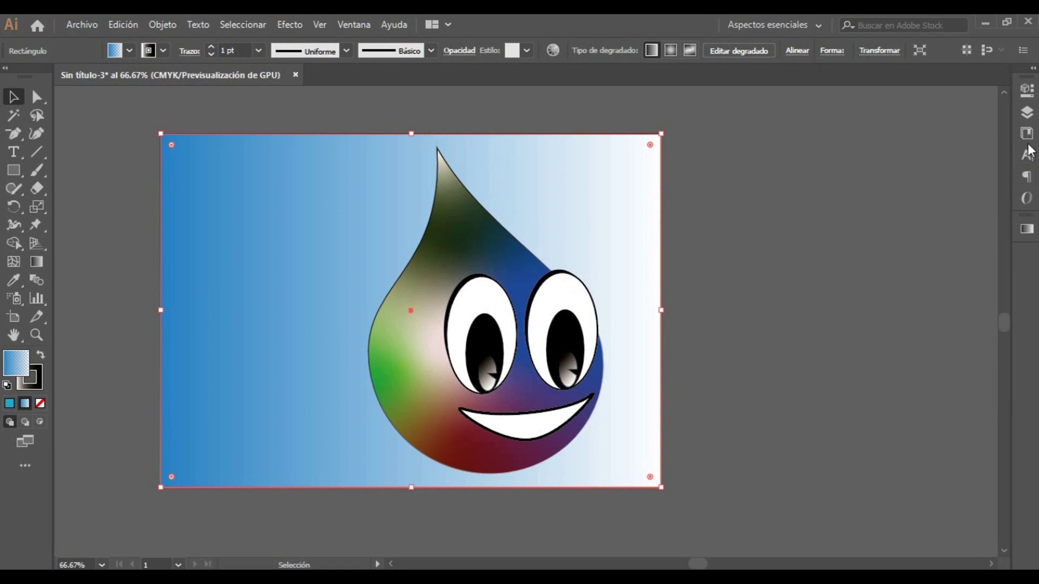
pyautogui.click(1026, 113)
pyautogui.click(925, 107)
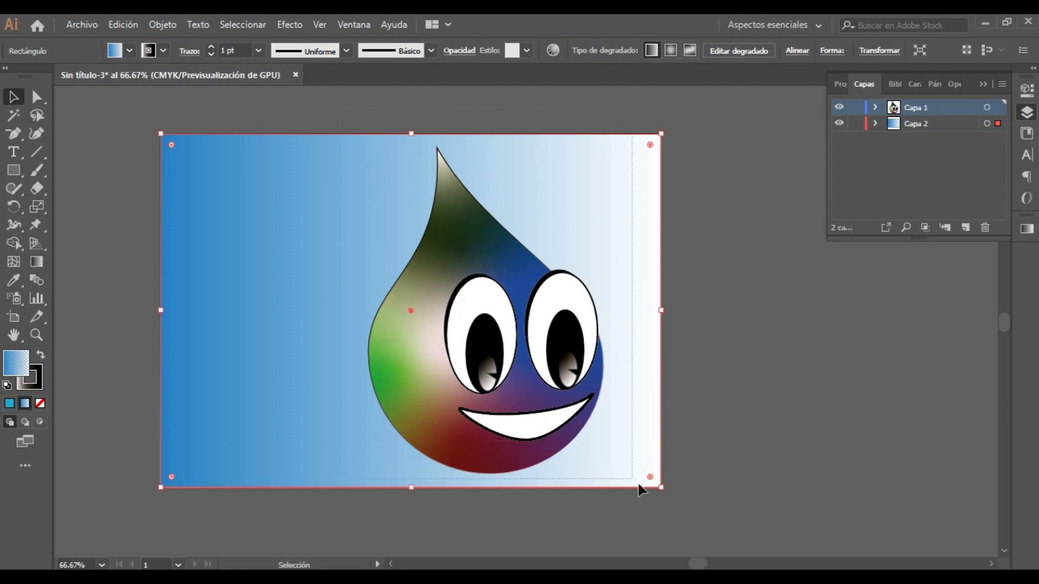
# - Lock the Capa 2 background layer and clear the selection
pyautogui.hotkey('ctrl', 'a')
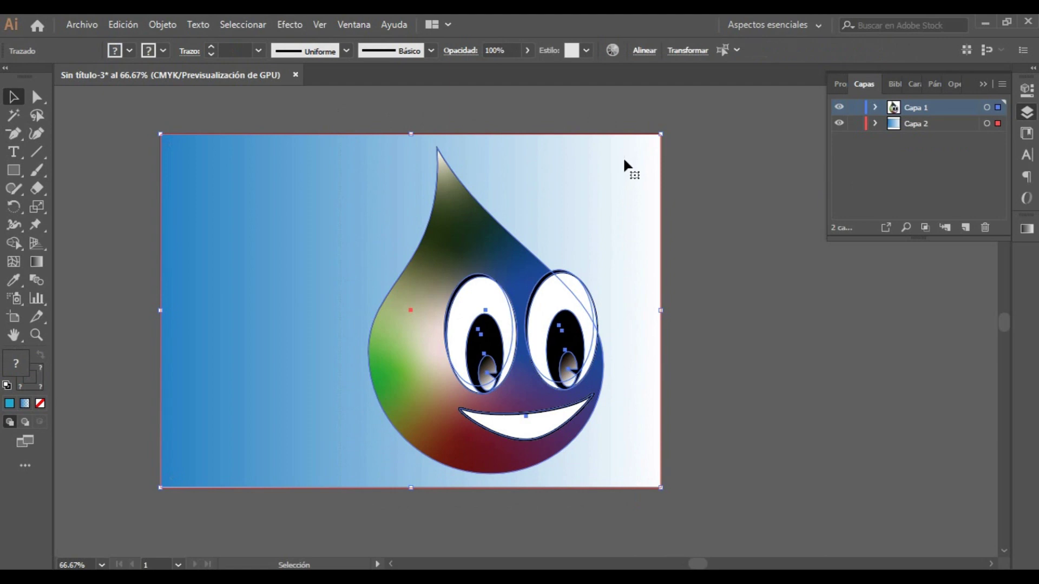
pyautogui.click(733, 187)
pyautogui.click(855, 124)
# - Select the drop character with its face and scale it down slightly
pyautogui.moveTo(336, 107); pyautogui.dragTo(622, 513)
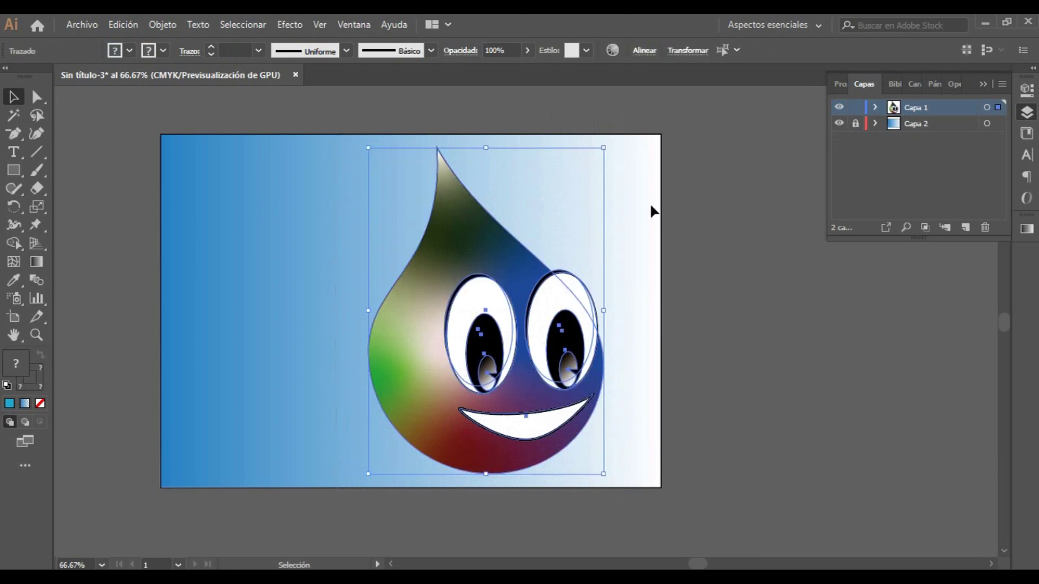
pyautogui.moveTo(604, 147); pyautogui.dragTo(577, 181)
pyautogui.moveTo(506, 290); pyautogui.dragTo(529, 269)
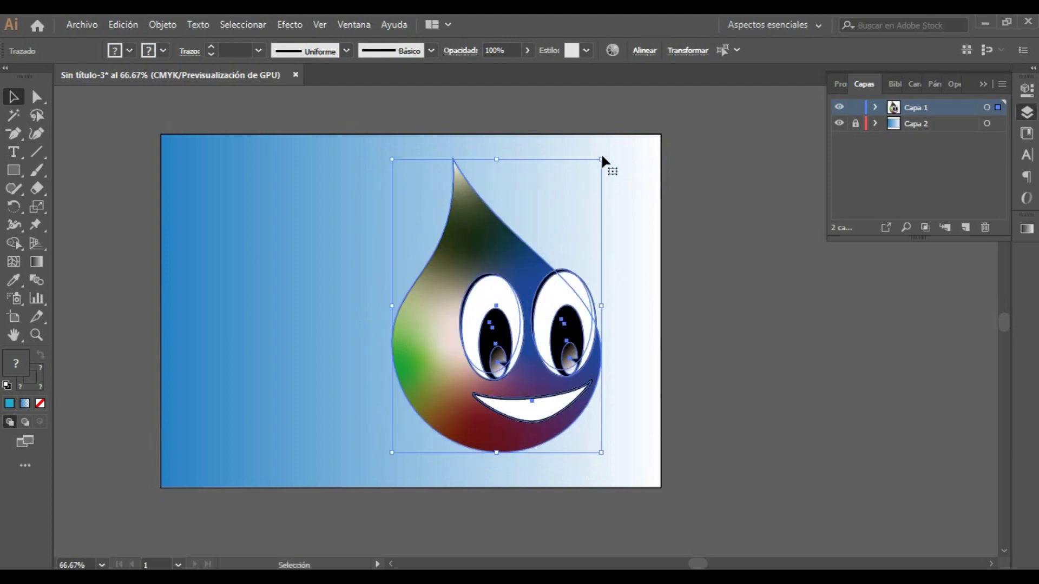
pyautogui.click(728, 273)
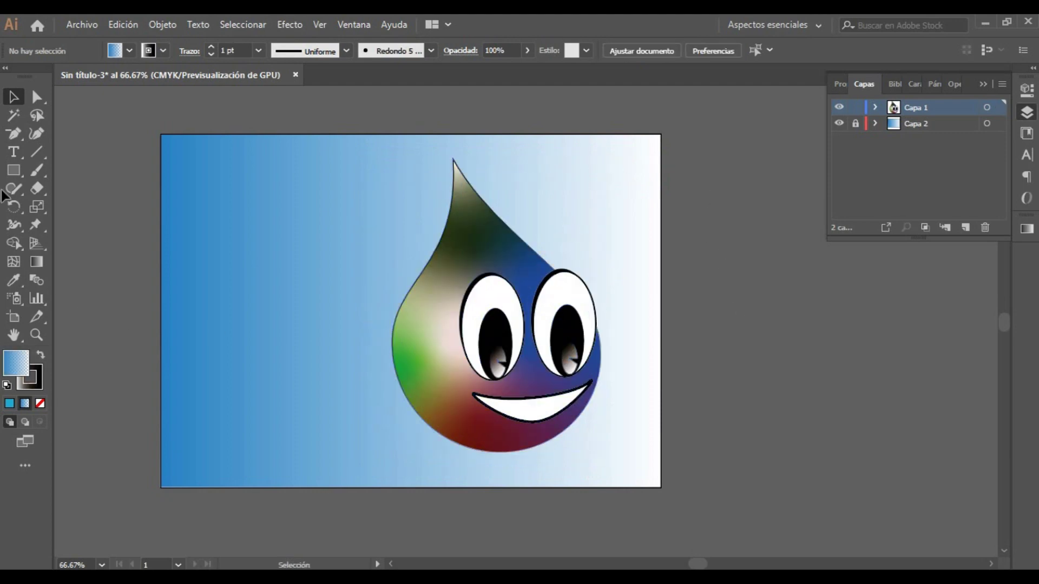
# - Draw a flat ellipse below the drop and centre it under the character
pyautogui.moveTo(21, 176); pyautogui.dragTo(57, 204)
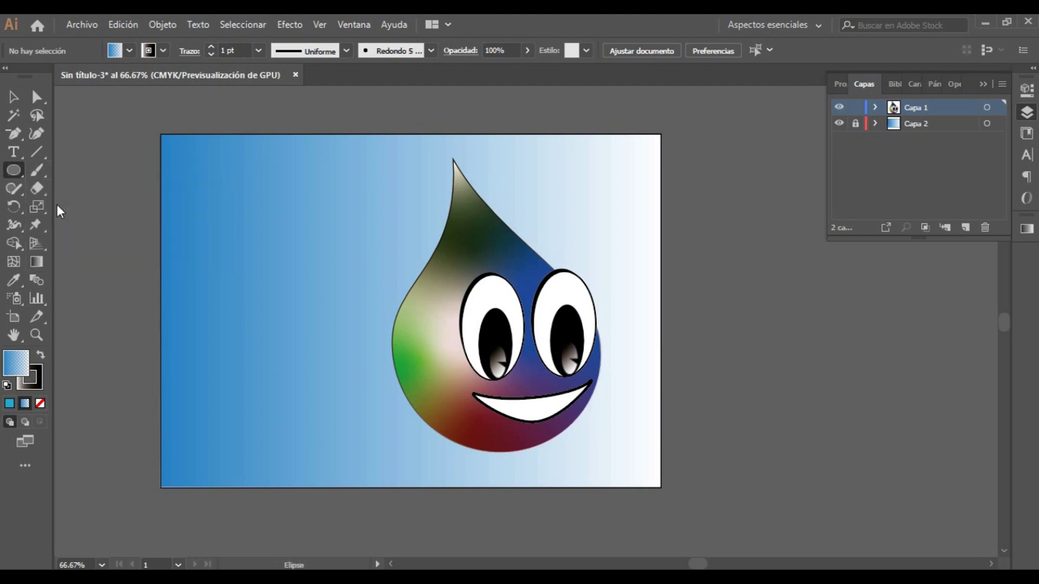
pyautogui.moveTo(490, 445); pyautogui.dragTo(379, 459)
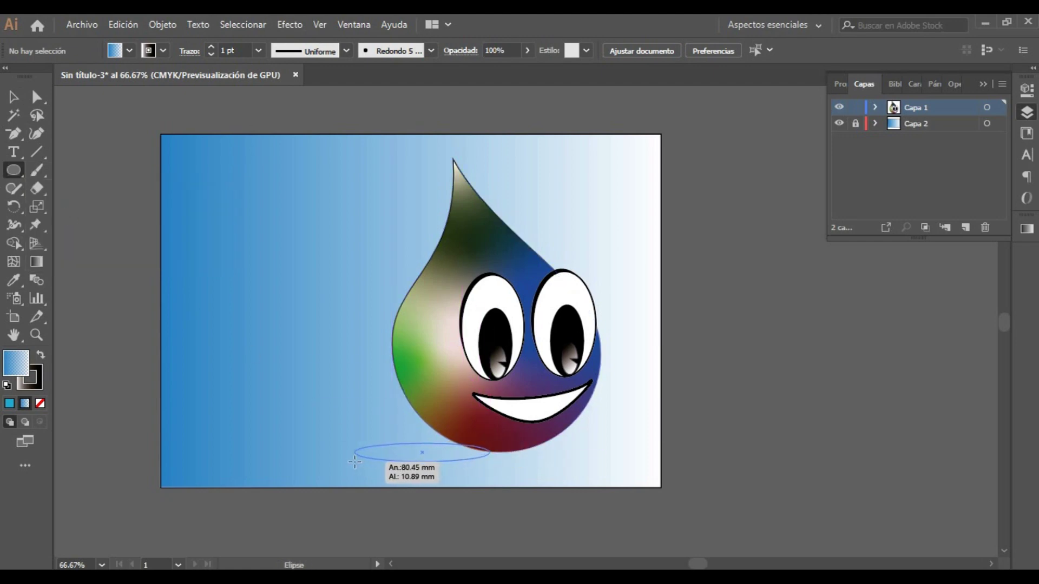
pyautogui.moveTo(378, 459); pyautogui.dragTo(355, 461)
pyautogui.click(14, 97)
pyautogui.moveTo(444, 459); pyautogui.dragTo(483, 459)
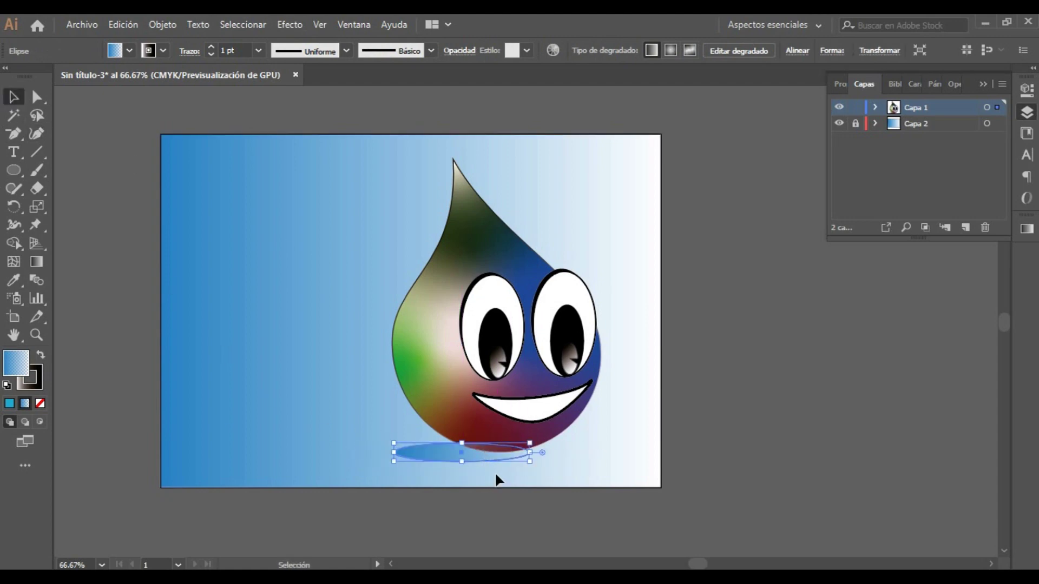
# - Fill the ellipse with a solid grey-green and stretch it wider to the left
pyautogui.click(11, 404)
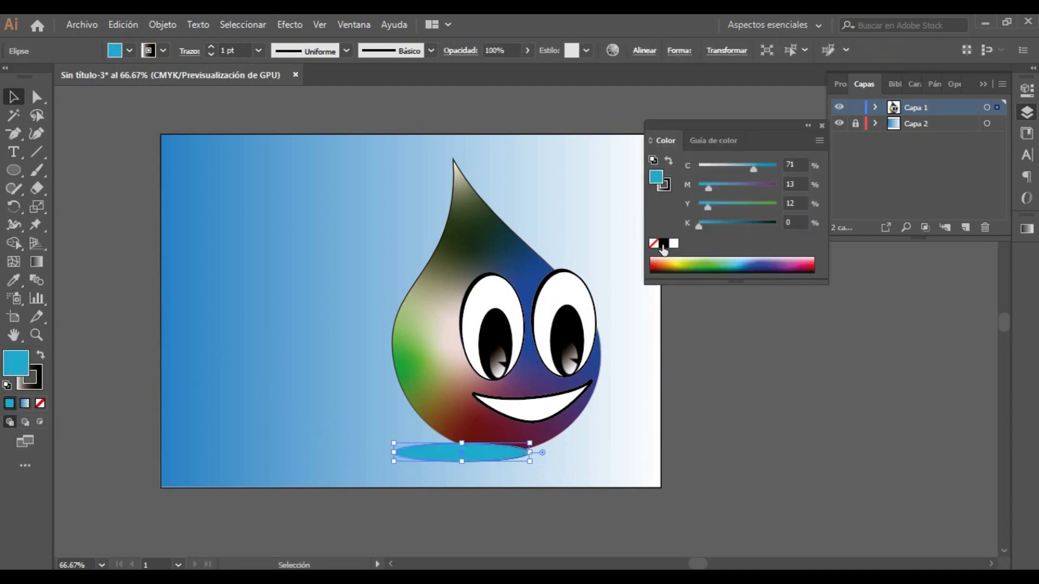
pyautogui.click(754, 269)
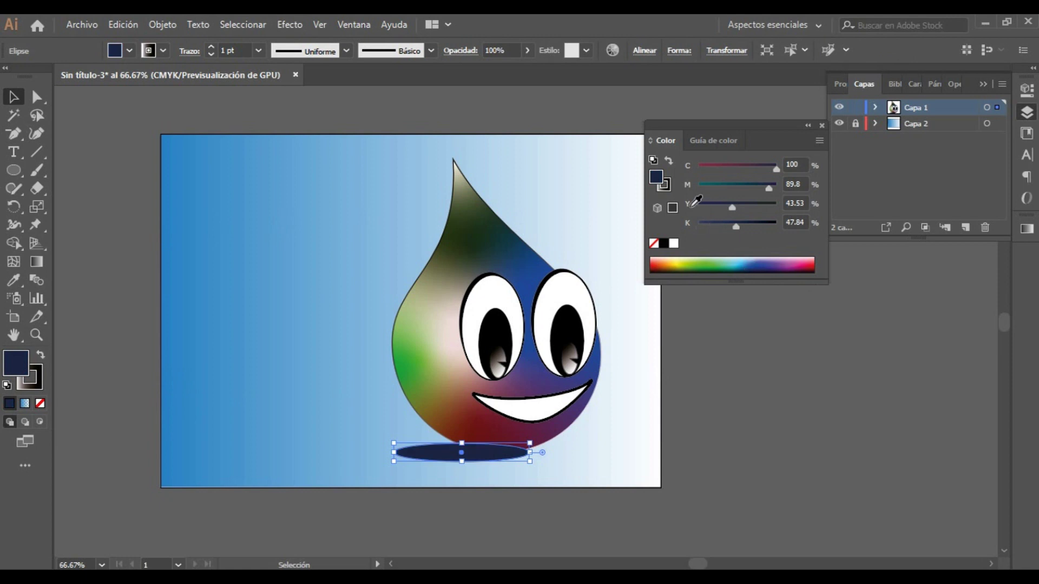
pyautogui.click(713, 140)
pyautogui.moveTo(393, 452); pyautogui.dragTo(367, 449)
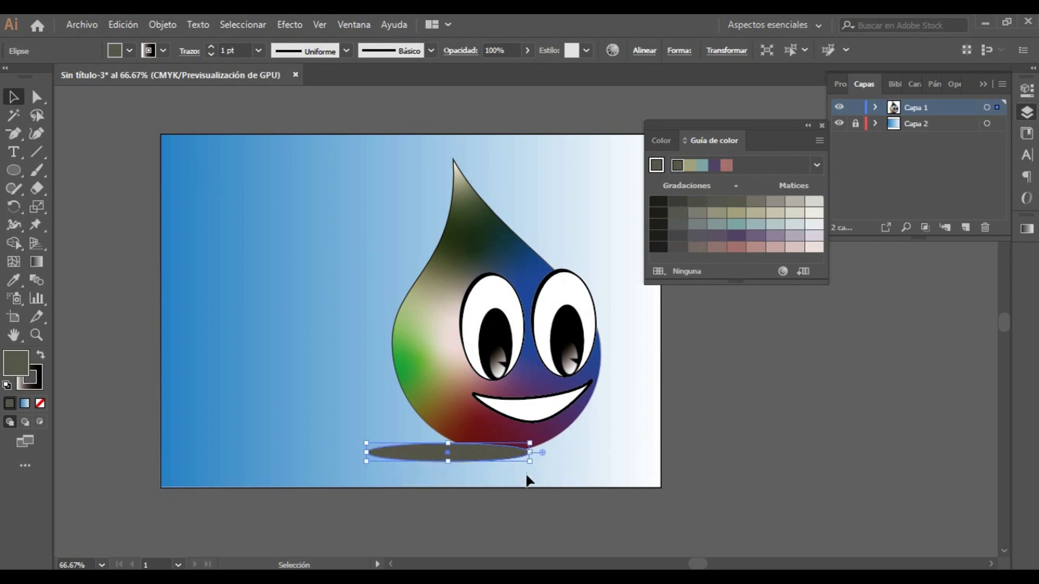
pyautogui.rightClick(487, 457)
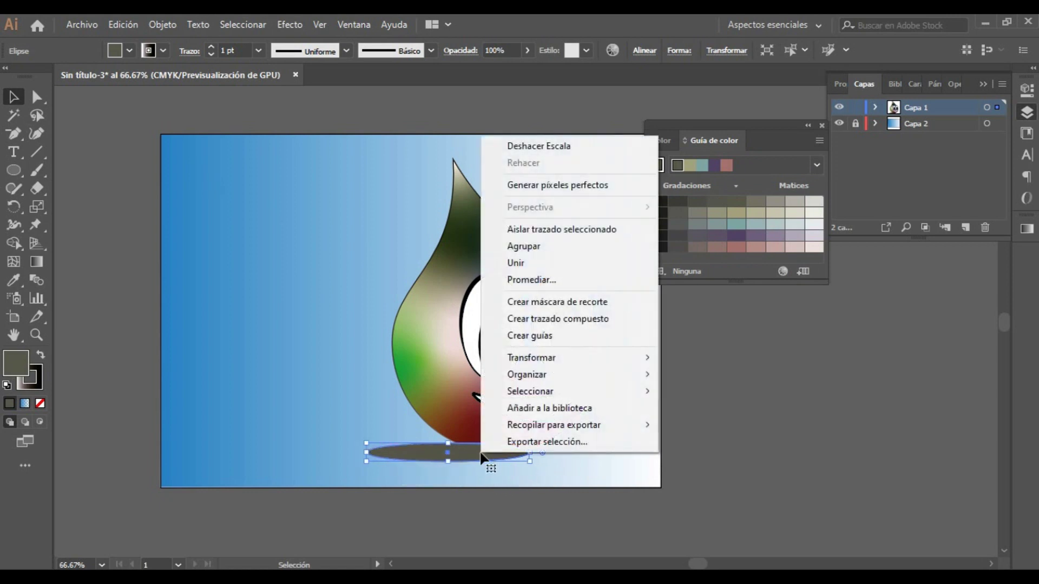
pyautogui.moveTo(535, 374)
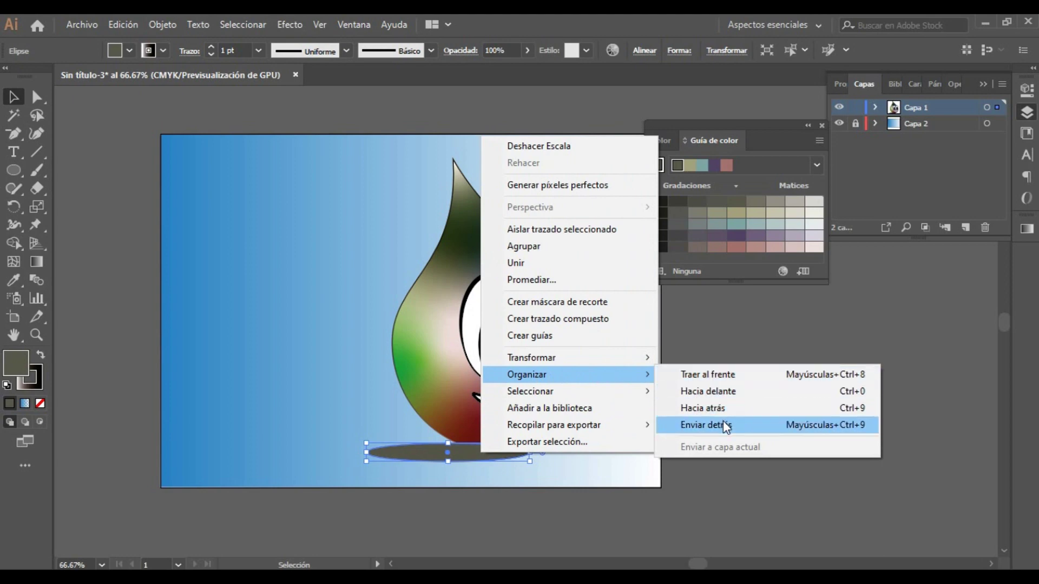
# - Send the shadow ellipse behind the drop, then move the drop and shadow to the page's left
pyautogui.click(724, 423)
pyautogui.click(729, 425)
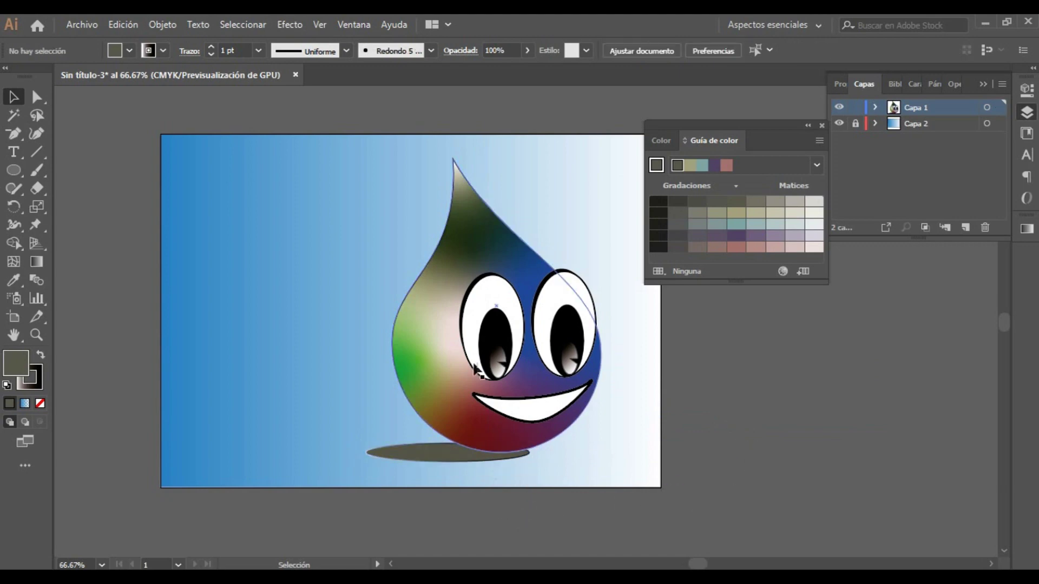
pyautogui.moveTo(344, 104); pyautogui.dragTo(618, 517)
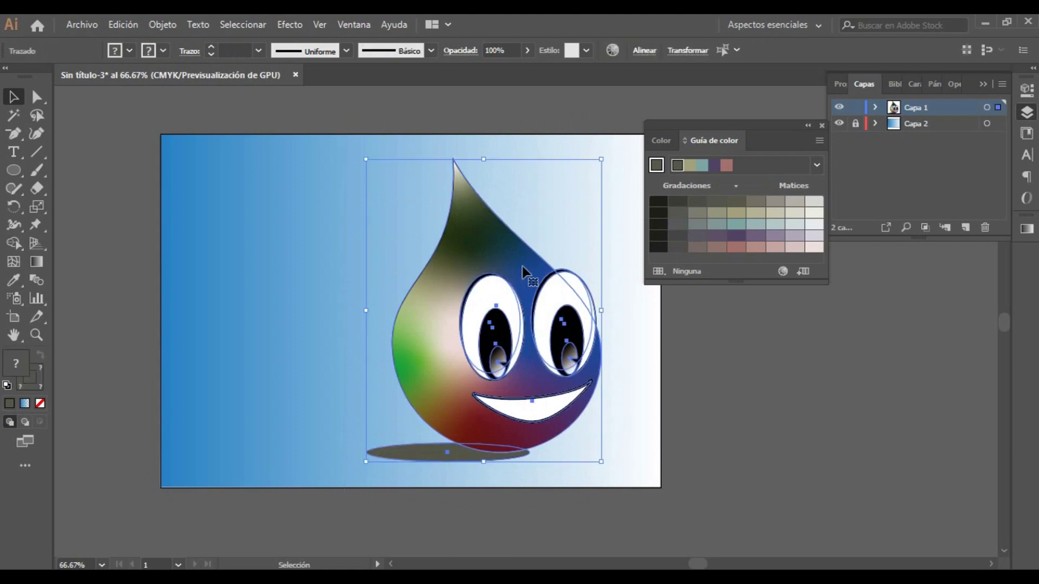
pyautogui.moveTo(521, 264); pyautogui.dragTo(373, 267)
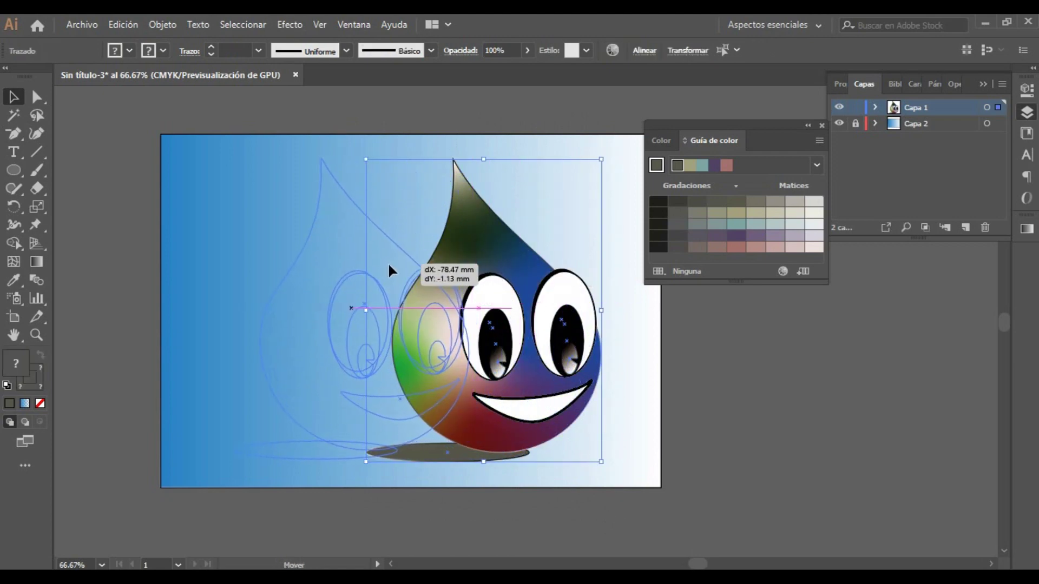
pyautogui.moveTo(372, 267); pyautogui.dragTo(369, 268)
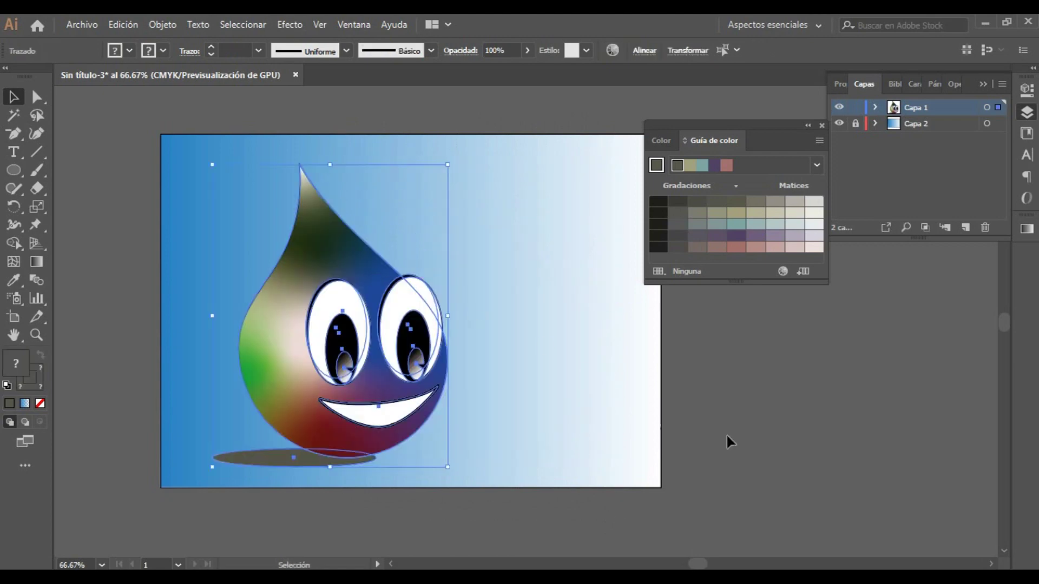
pyautogui.click(765, 414)
# - Give the shadow ellipse a black-to-white gradient and shift its right stop and midpoint inward
pyautogui.click(292, 459)
pyautogui.click(21, 405)
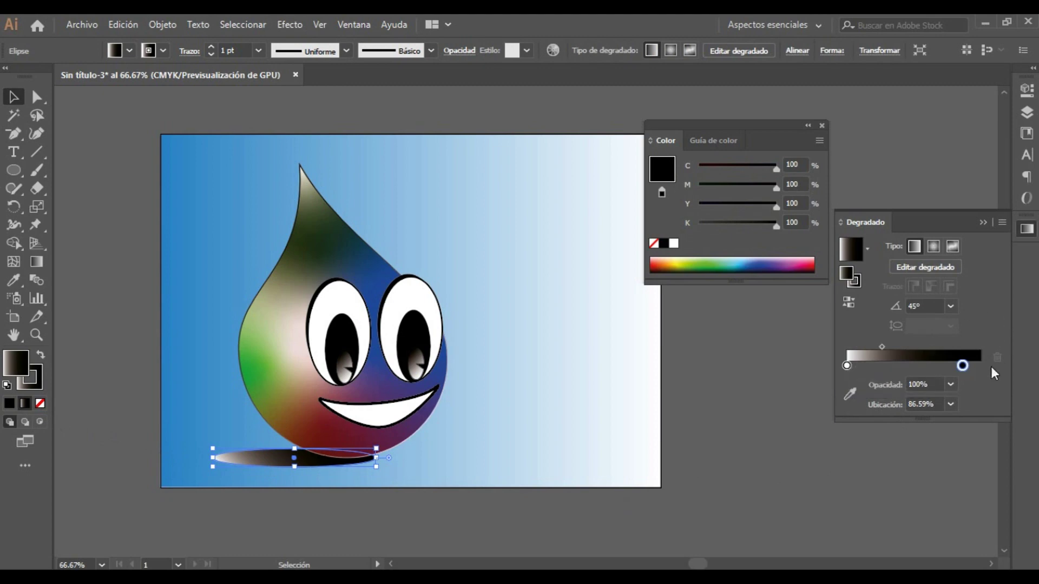
pyautogui.click(949, 384)
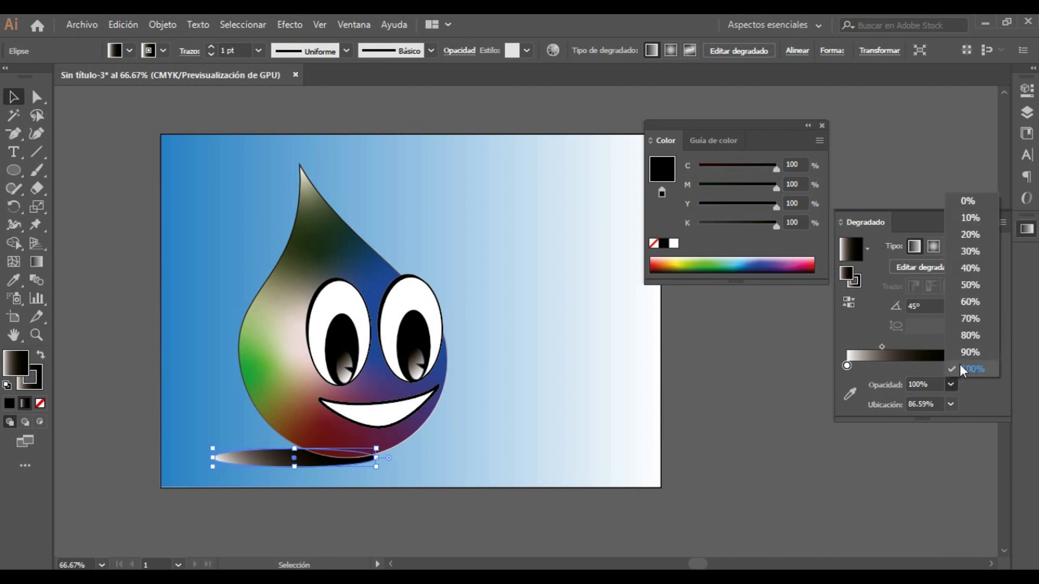
pyautogui.click(970, 285)
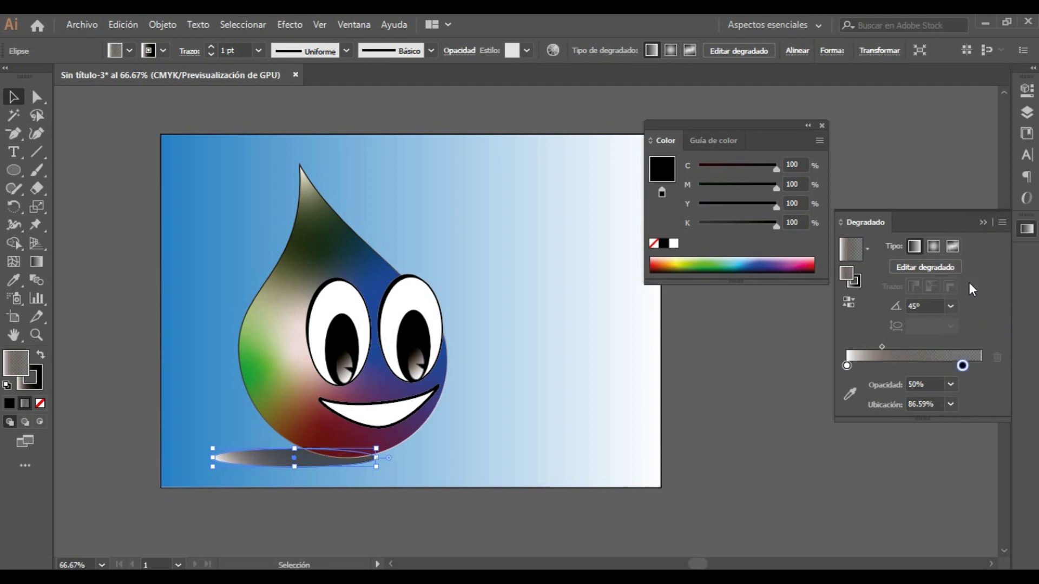
pyautogui.moveTo(962, 368)
pyautogui.mouseDown()
pyautogui.moveTo(940, 366)
pyautogui.moveTo(980, 366)
pyautogui.mouseUp()
pyautogui.moveTo(887, 348); pyautogui.dragTo(911, 348)
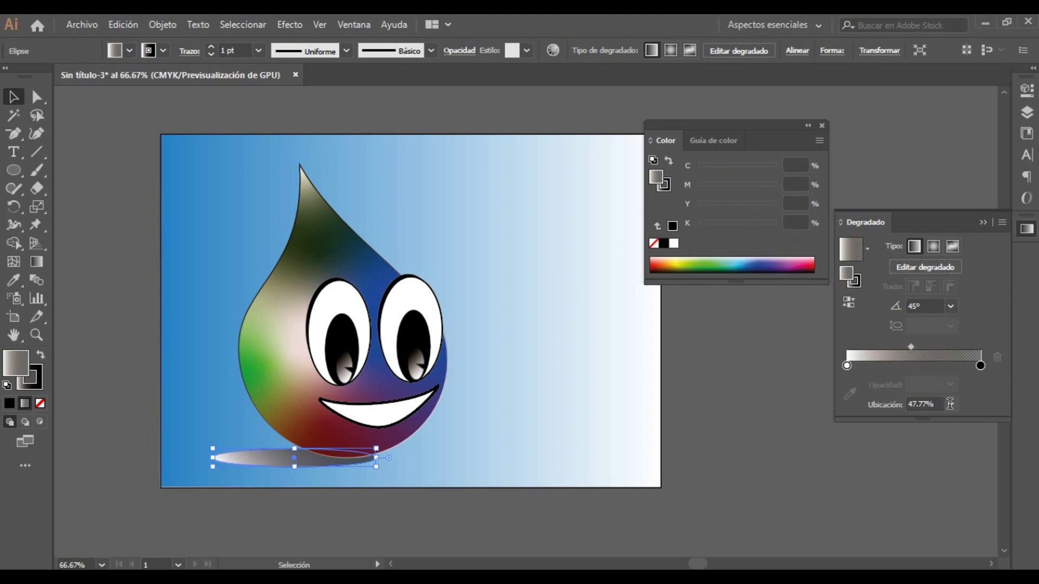
# - Set the gradient's white stop to 20% opacity
pyautogui.click(980, 365)
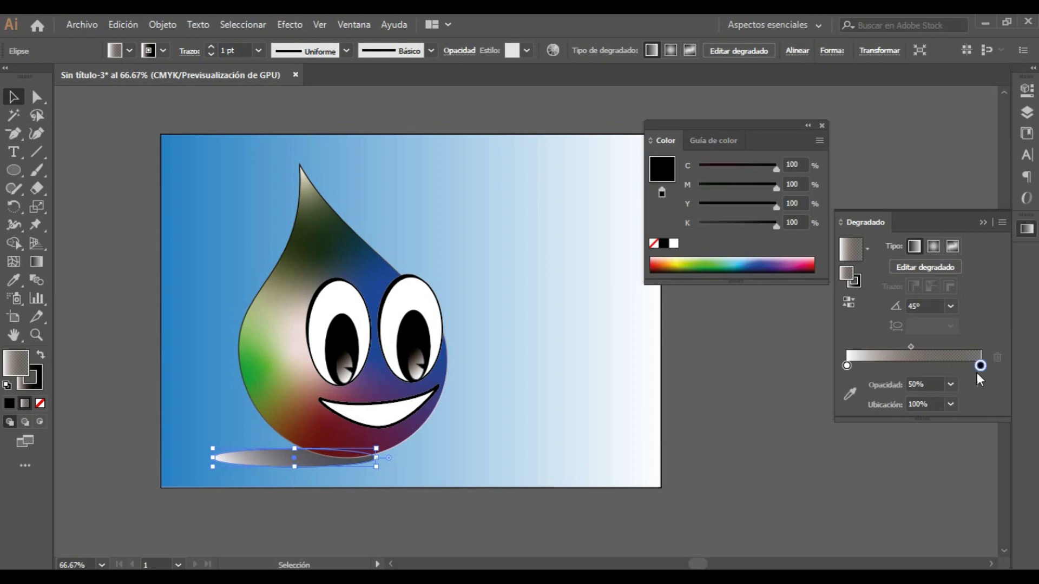
pyautogui.click(950, 385)
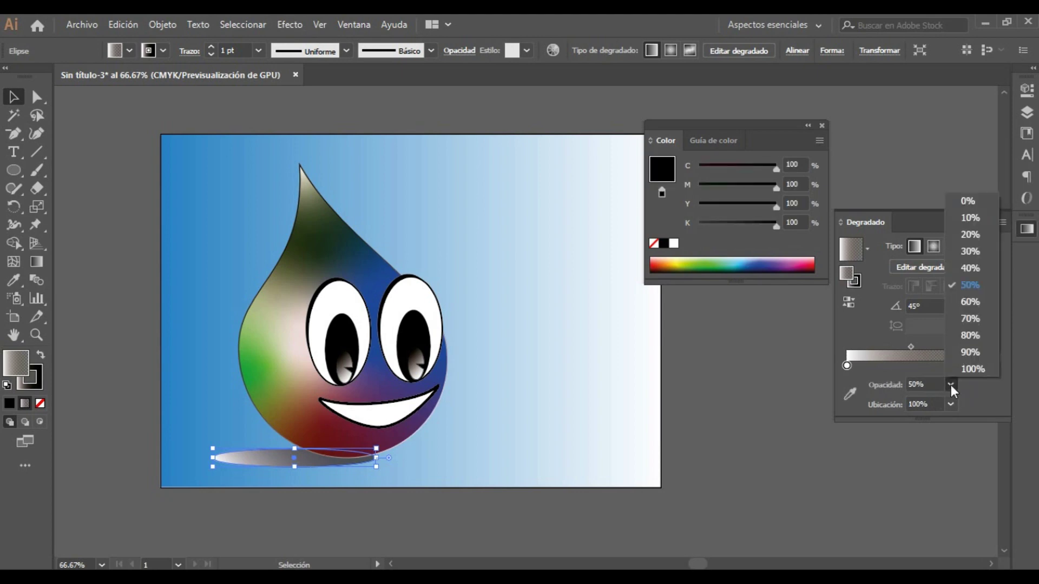
pyautogui.click(847, 366)
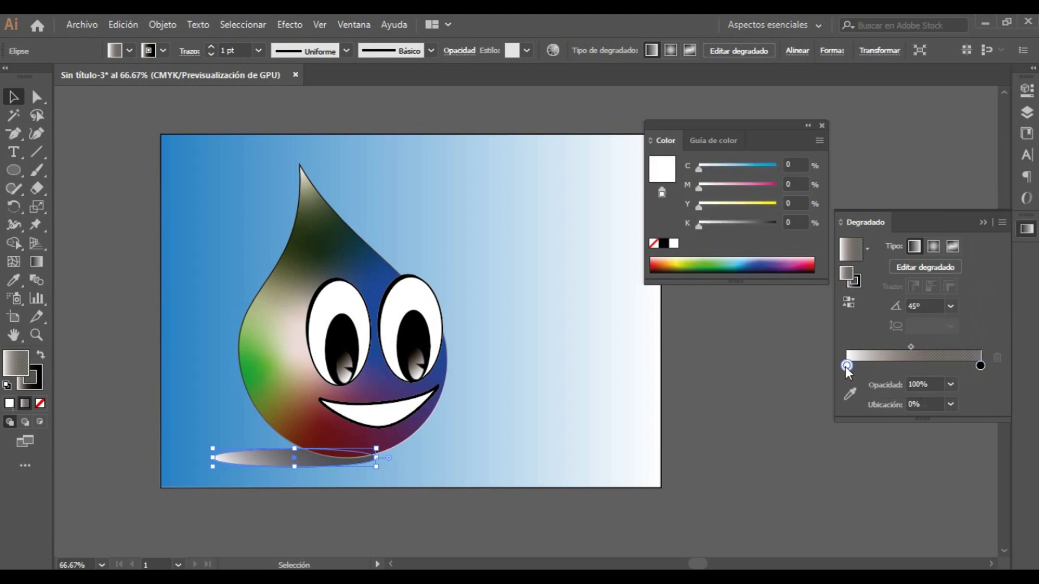
pyautogui.click(951, 385)
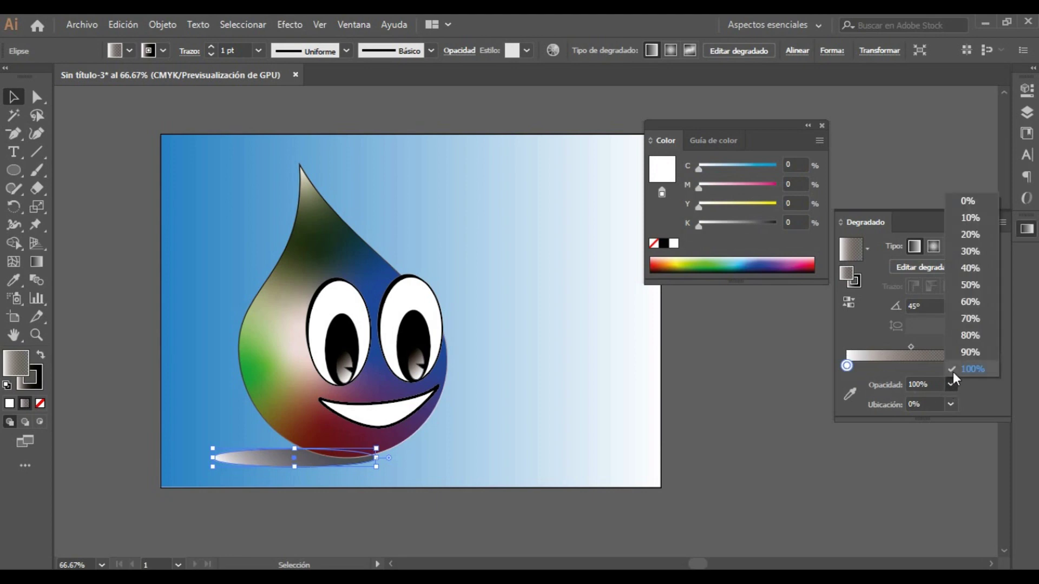
pyautogui.click(963, 253)
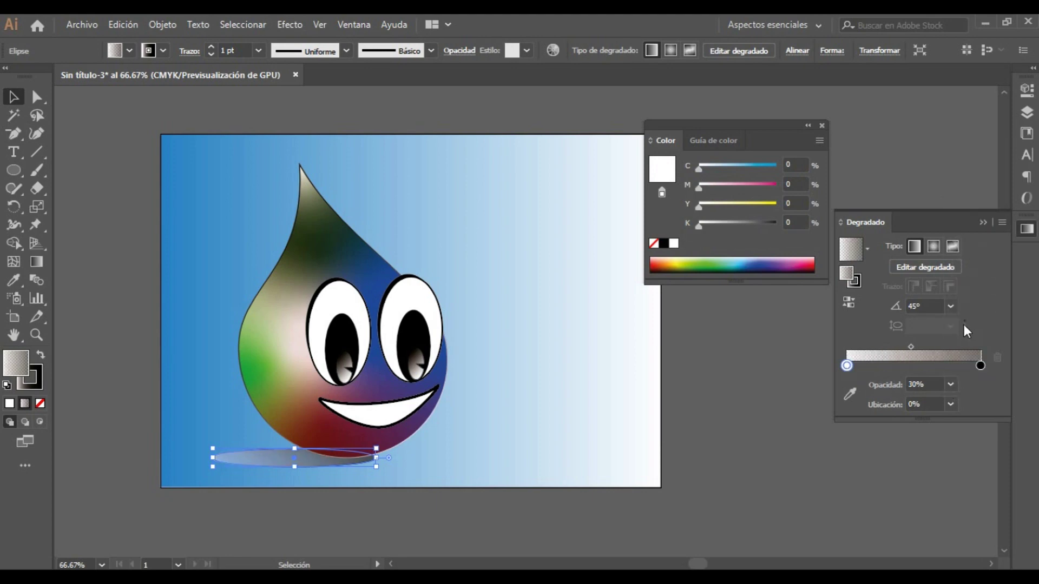
pyautogui.click(950, 385)
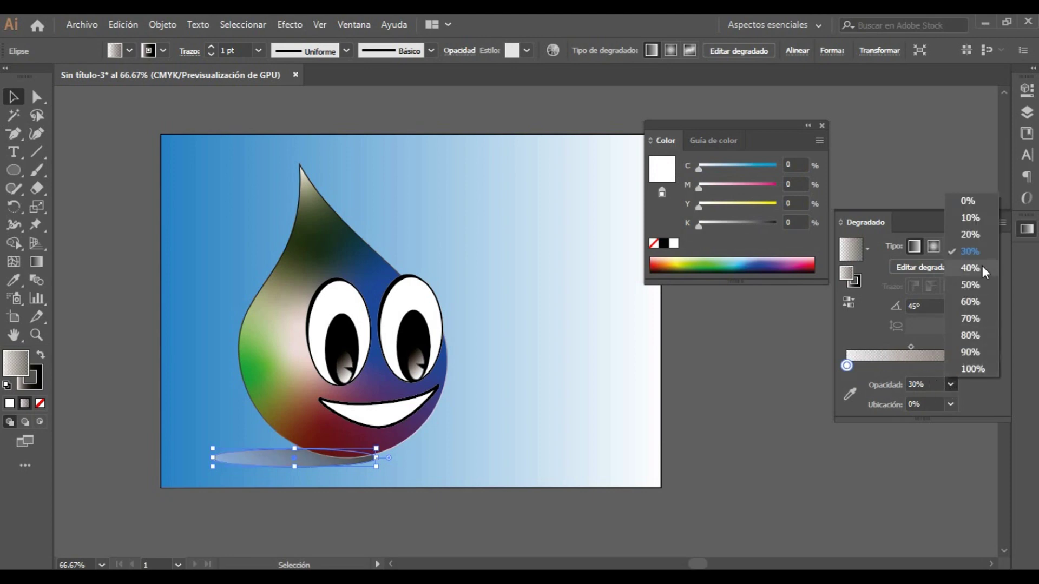
pyautogui.click(971, 236)
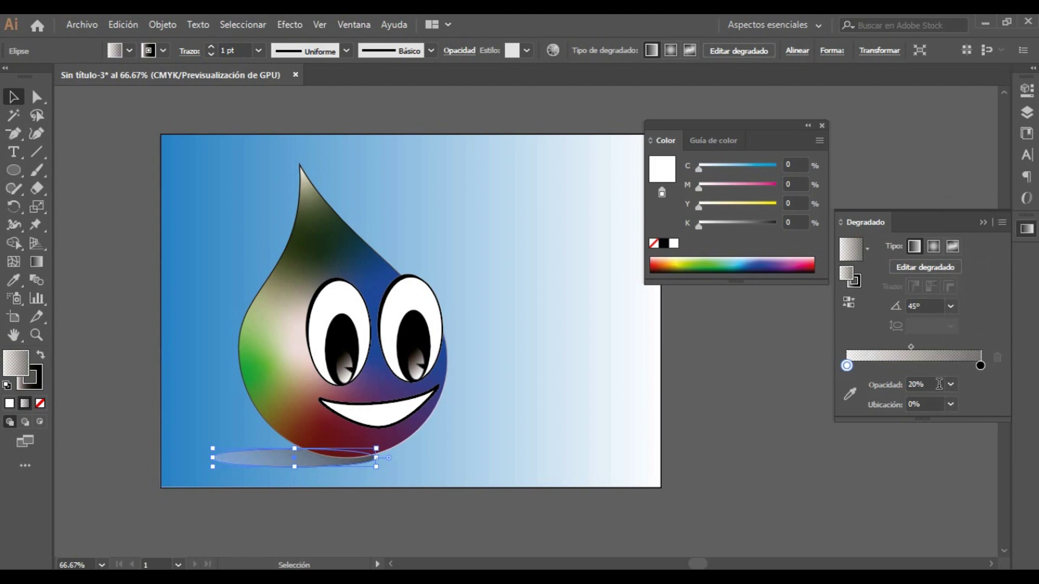
# - Make the black gradient stop 100% opaque and resize the shadow ellipse
pyautogui.click(979, 364)
pyautogui.click(951, 384)
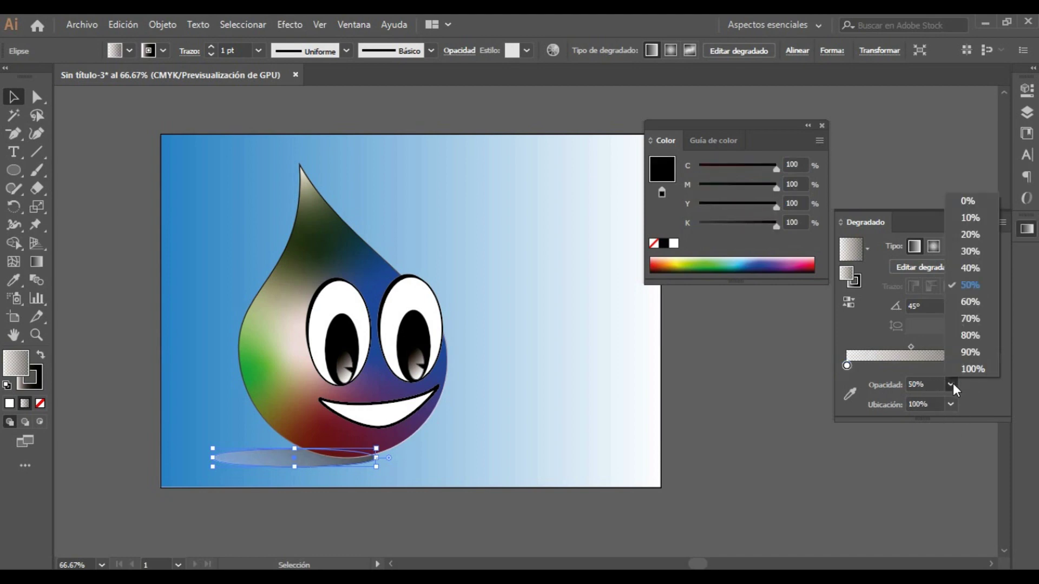
pyautogui.click(969, 351)
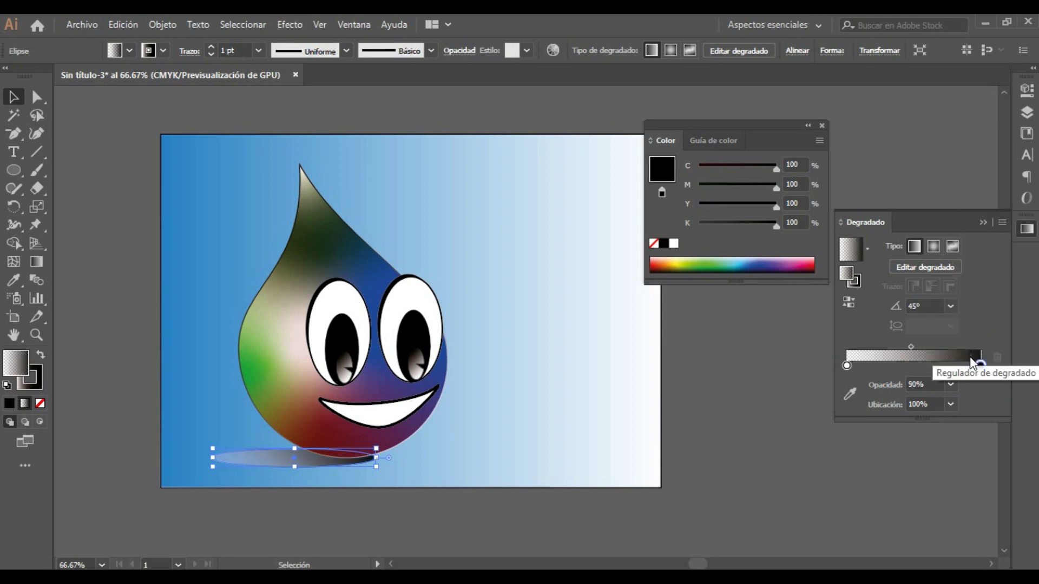
pyautogui.click(949, 386)
pyautogui.click(971, 368)
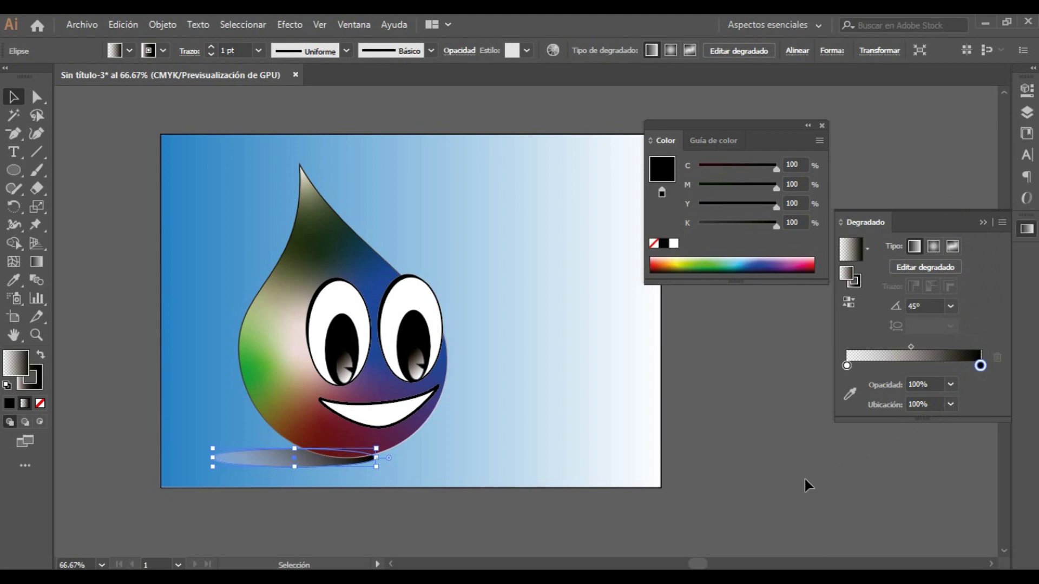
pyautogui.moveTo(293, 464); pyautogui.dragTo(303, 456)
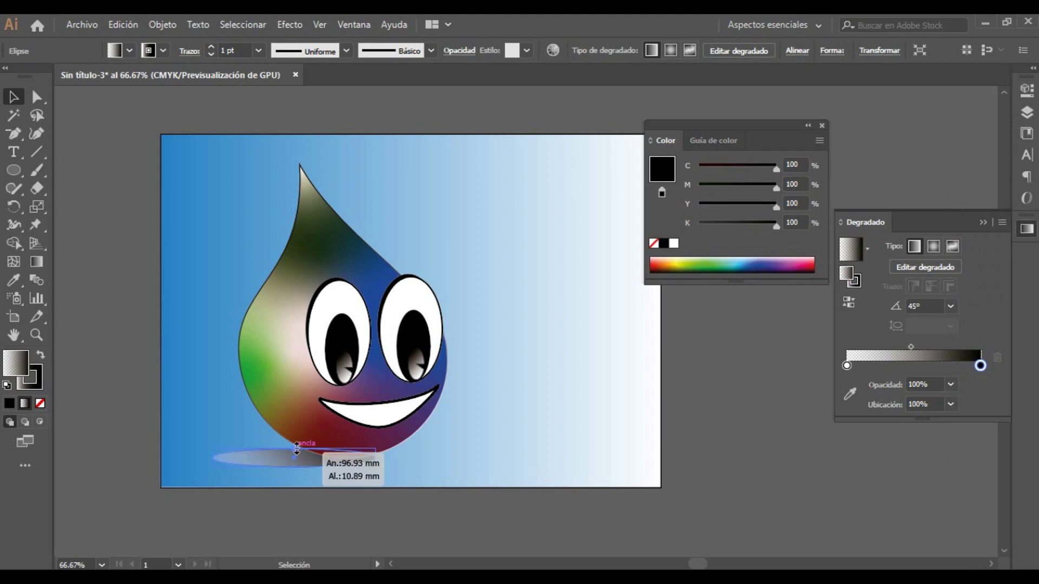
pyautogui.click(802, 307)
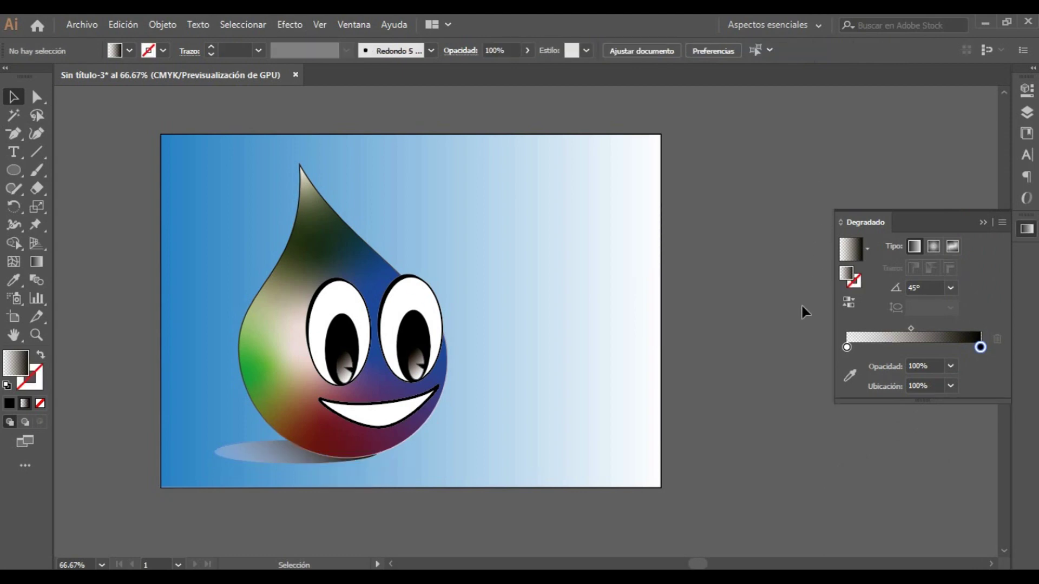
# - Add point text 'La Gotita' and 'Animada' on two lines right of the drop
pyautogui.click(23, 158)
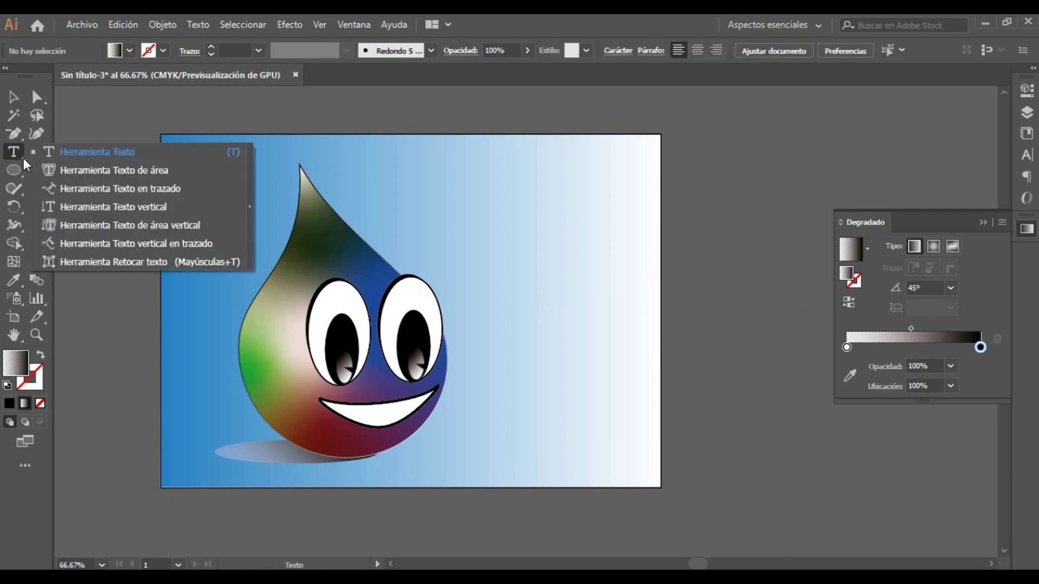
pyautogui.click(108, 154)
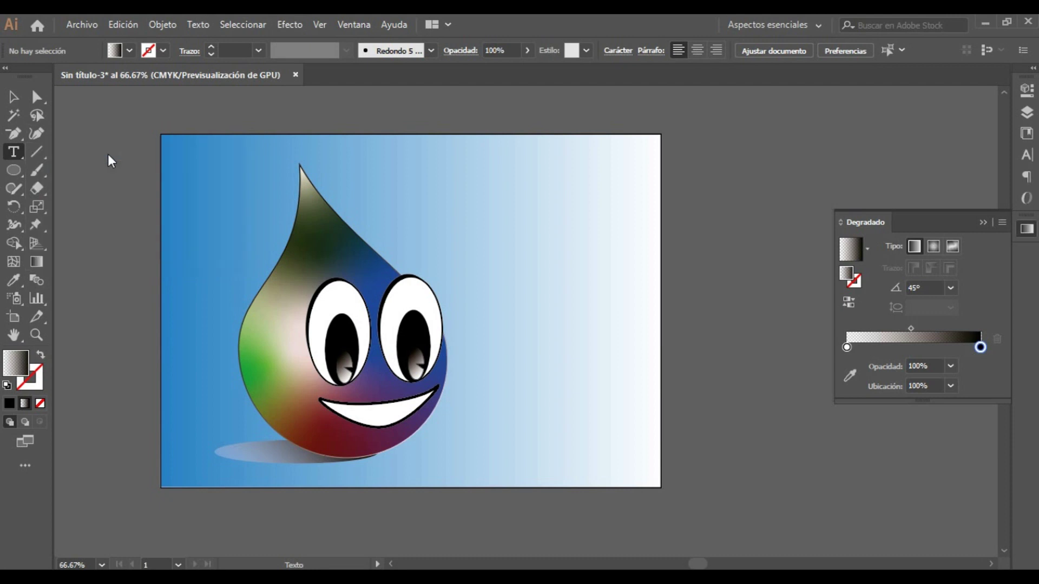
pyautogui.click(472, 247)
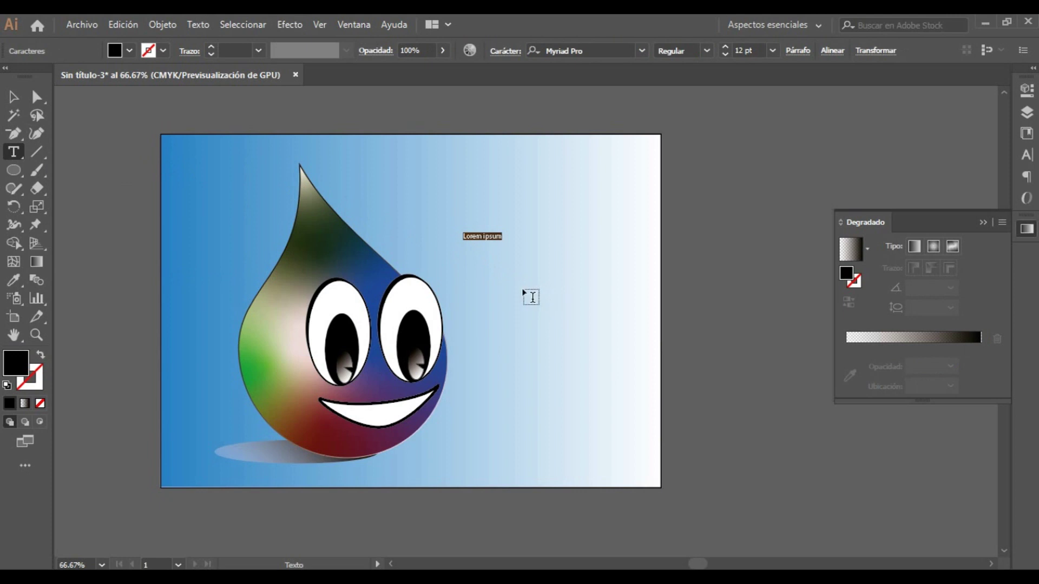
pyautogui.write('La Gotita')
pyautogui.press('Return')
pyautogui.write('Animada')
# - Enlarge the title to 46.66 pt by dragging its bounding-box corners
pyautogui.click(14, 96)
pyautogui.moveTo(491, 233); pyautogui.dragTo(605, 193)
pyautogui.moveTo(463, 250); pyautogui.dragTo(424, 256)
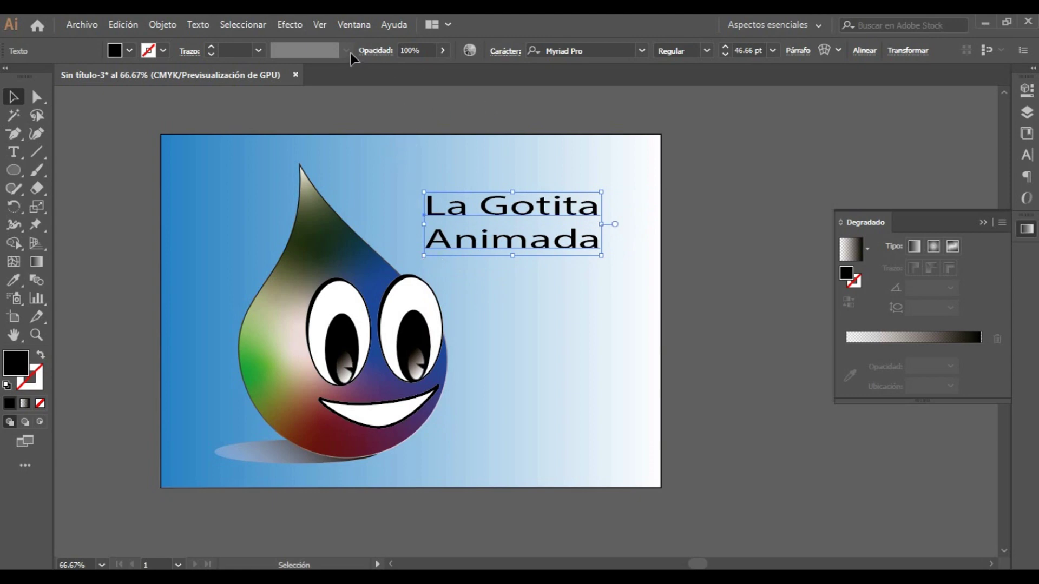
pyautogui.click(367, 27)
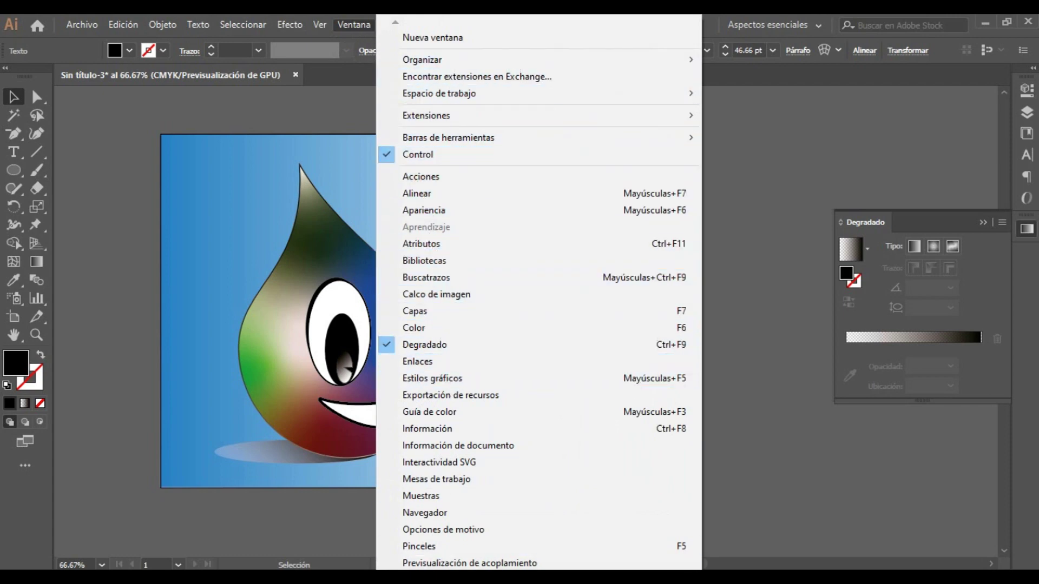
# - Apply the Candles font to the title, enlarge it to 56.23 pt and move it up-left
pyautogui.scroll(-1, 539, 301)
pyautogui.scroll(-2, 539, 300)
pyautogui.scroll(-2, 538, 301)
pyautogui.scroll(-1, 539, 300)
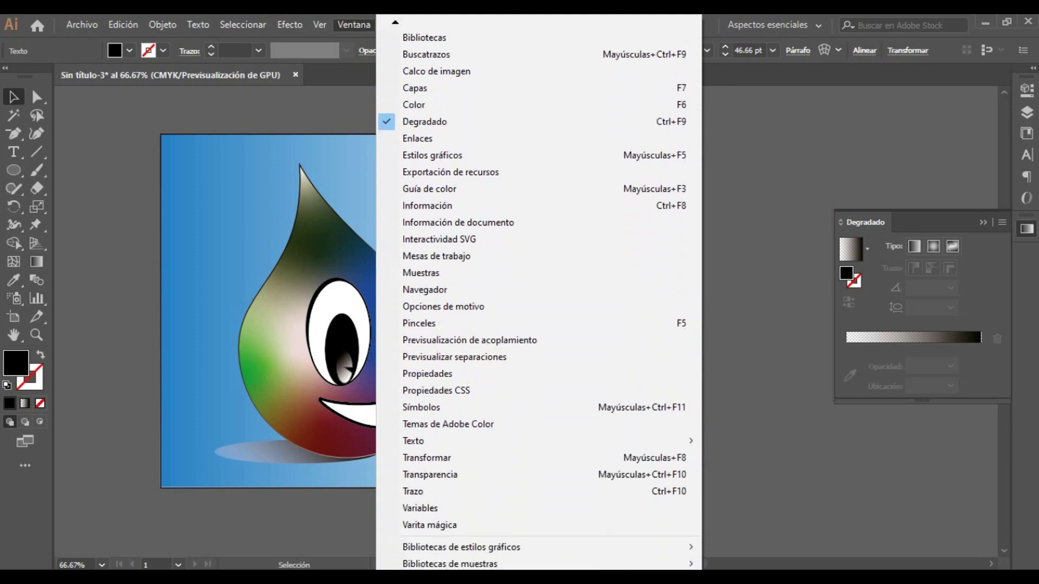
pyautogui.scroll(-1, 424, 489)
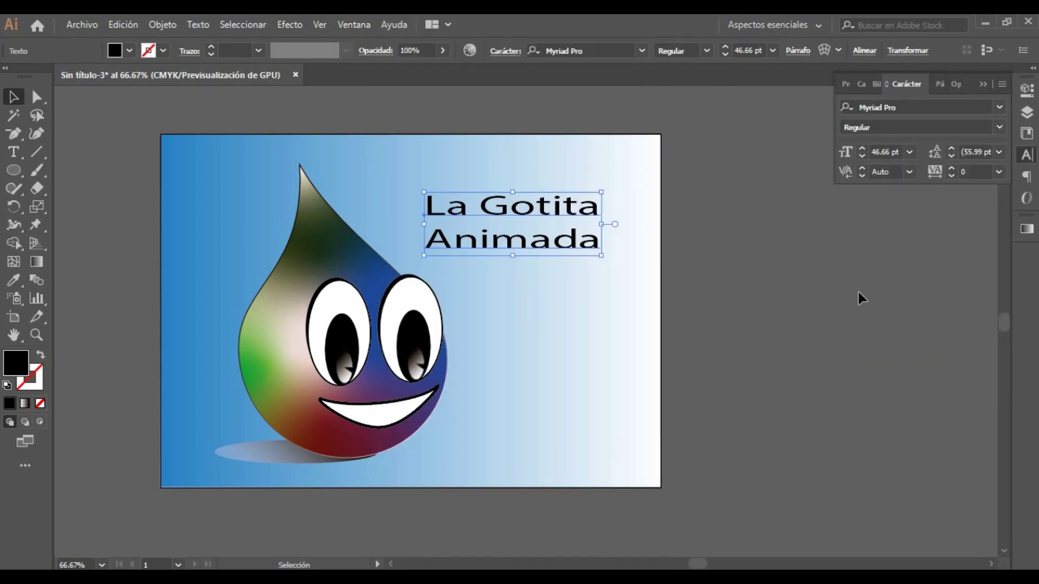
pyautogui.click(999, 107)
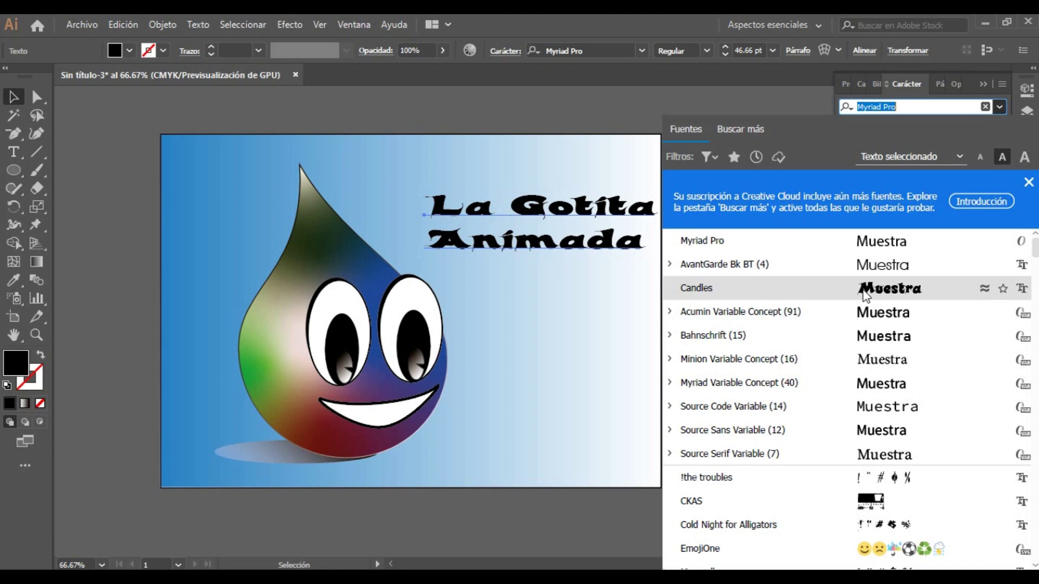
pyautogui.click(862, 292)
pyautogui.moveTo(541, 261); pyautogui.dragTo(541, 274)
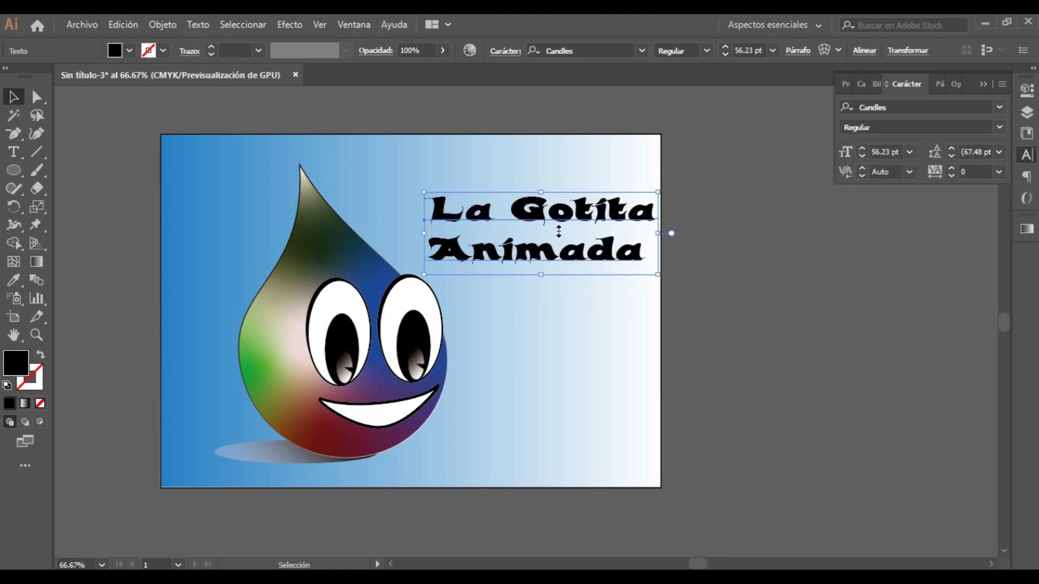
pyautogui.moveTo(564, 221); pyautogui.dragTo(533, 194)
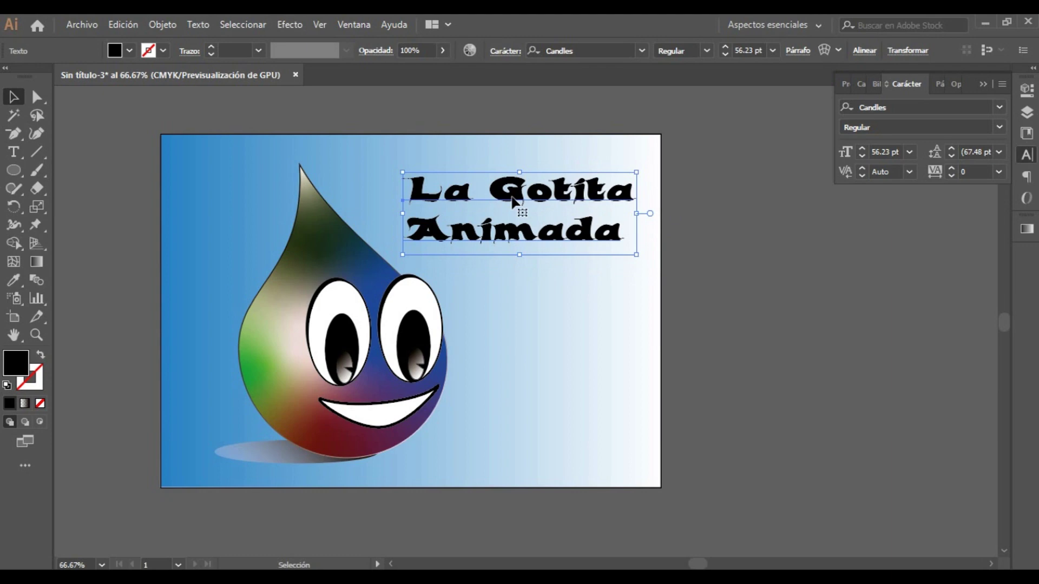
# - Copy the title and paste a duplicate of it
pyautogui.click(123, 24)
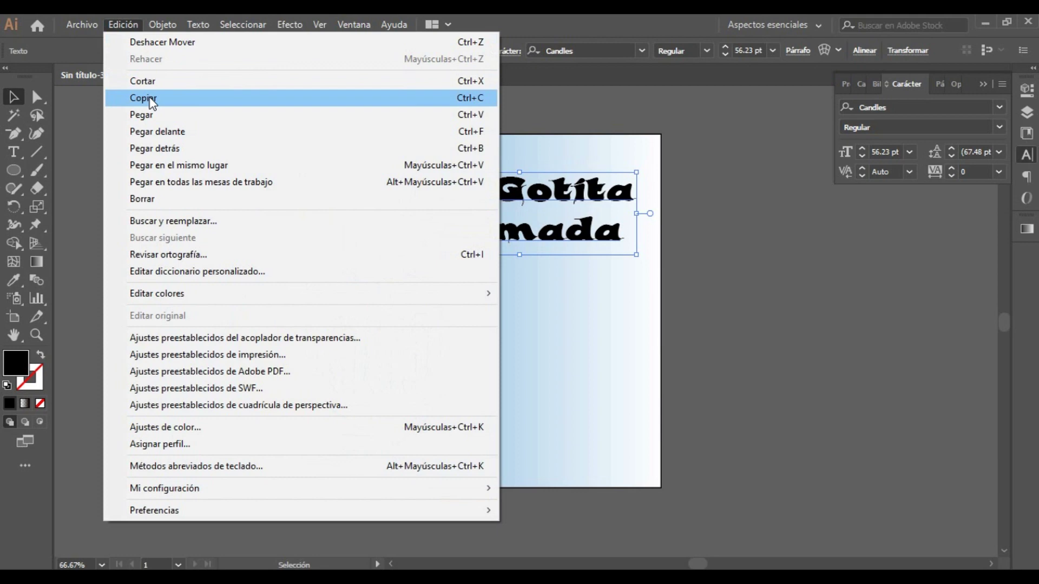
pyautogui.click(150, 99)
pyautogui.click(127, 23)
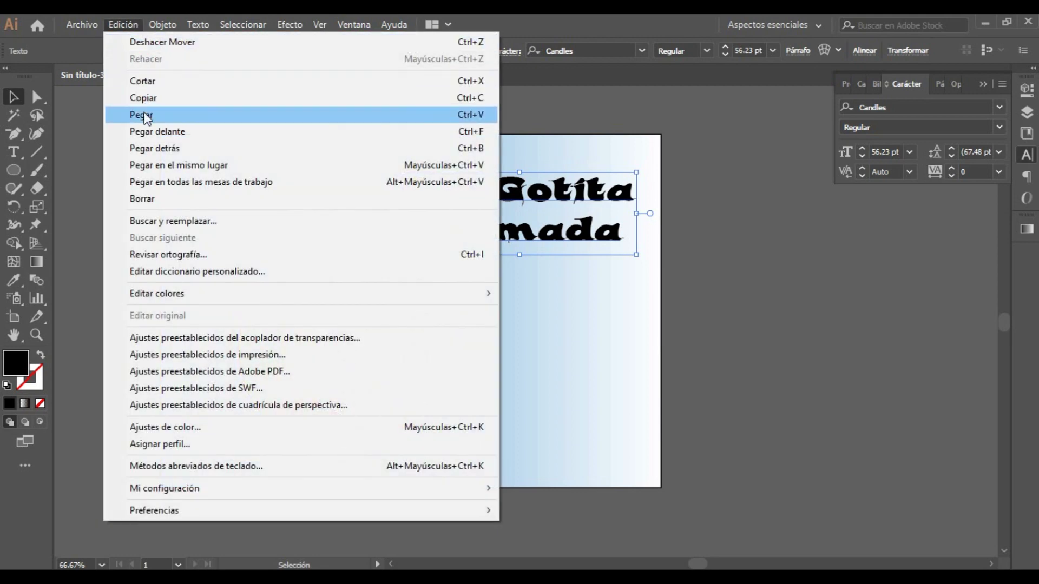
pyautogui.click(142, 115)
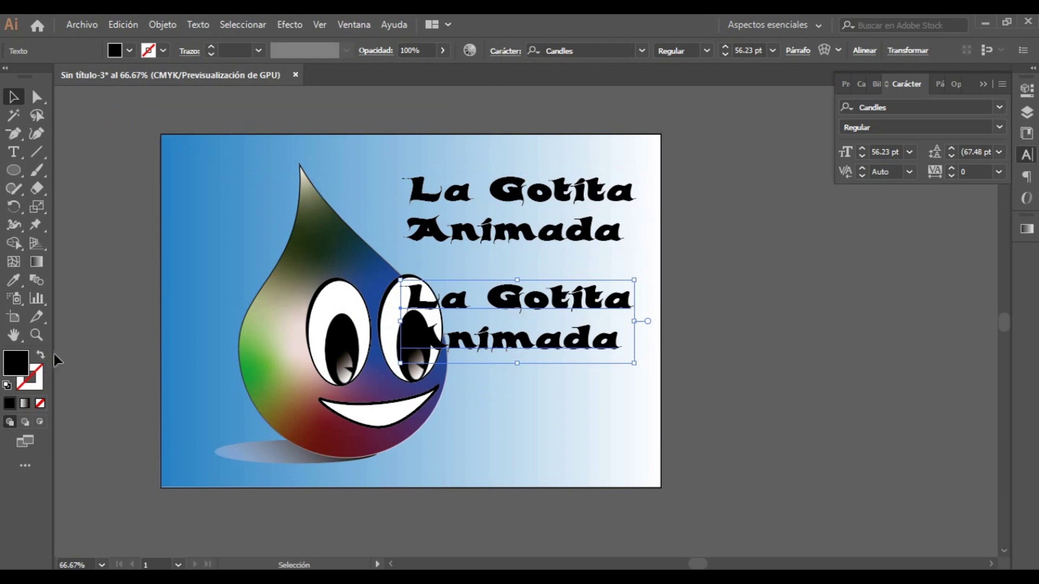
# - Fill the duplicate white with a black outline and move it onto the original title
pyautogui.doubleClick(22, 368)
pyautogui.click(347, 335)
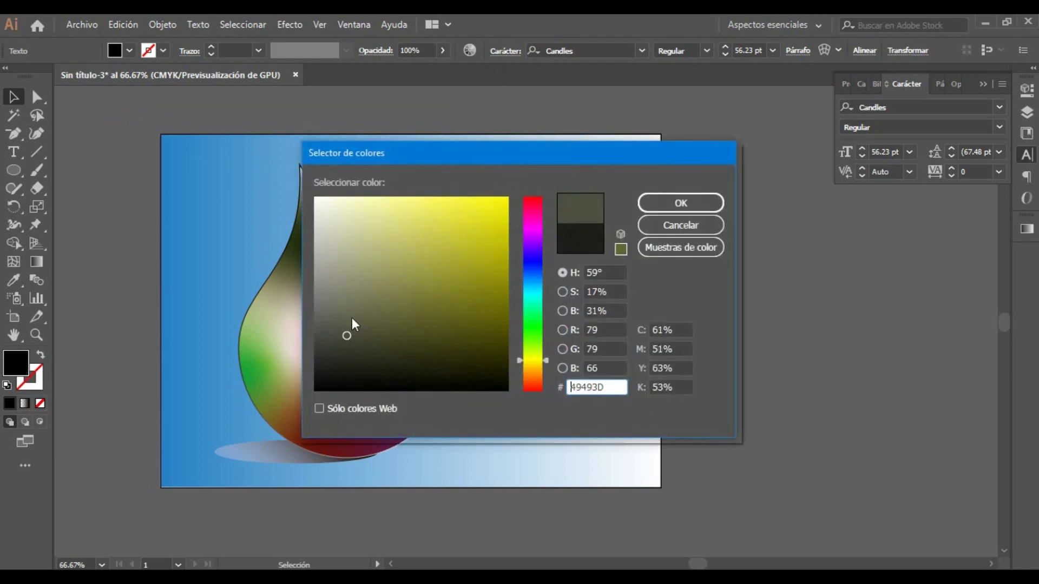
pyautogui.moveTo(355, 325); pyautogui.dragTo(315, 198)
pyautogui.click(681, 205)
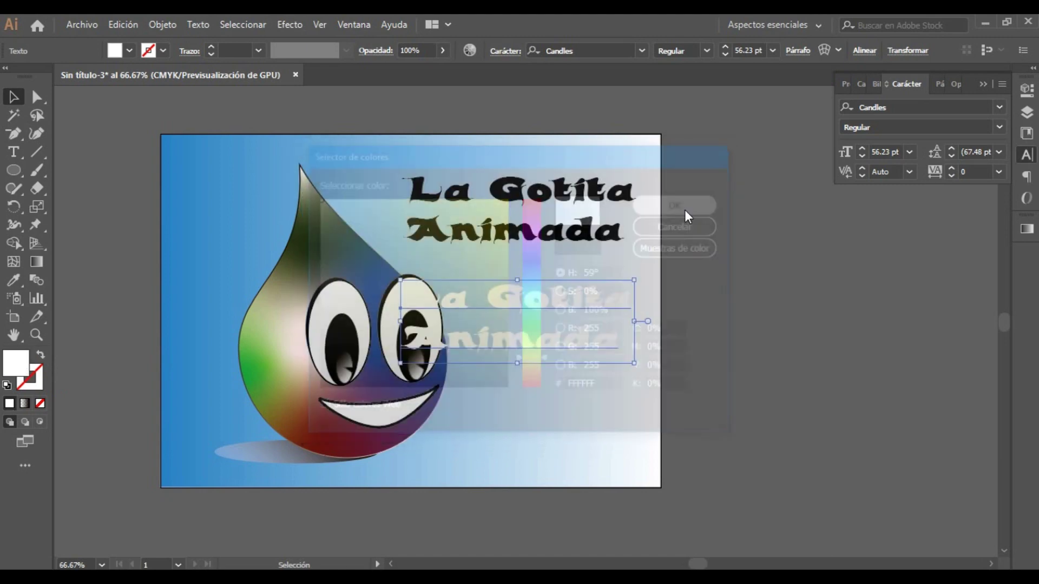
pyautogui.click(9, 403)
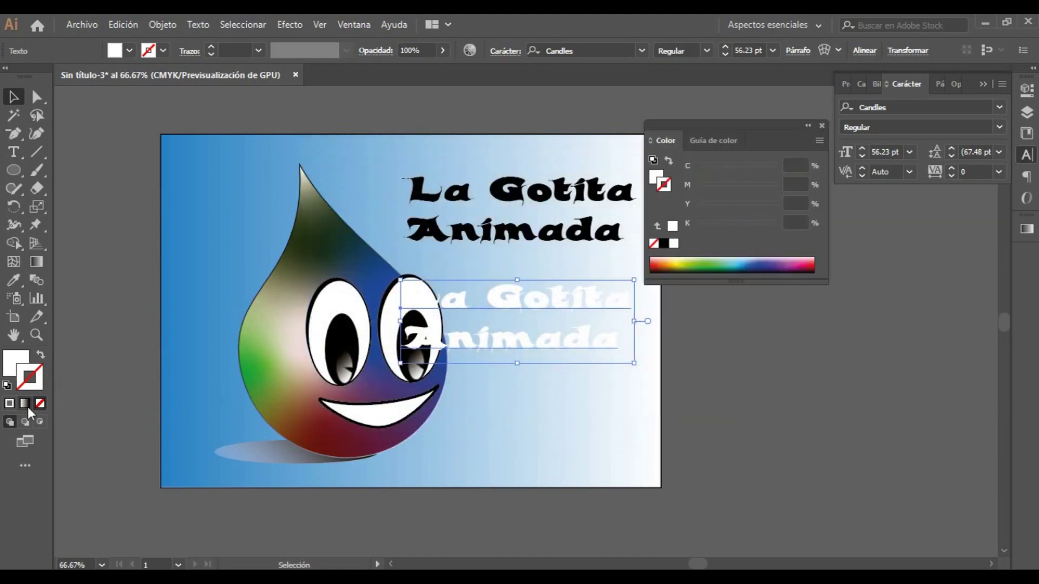
pyautogui.click(9, 404)
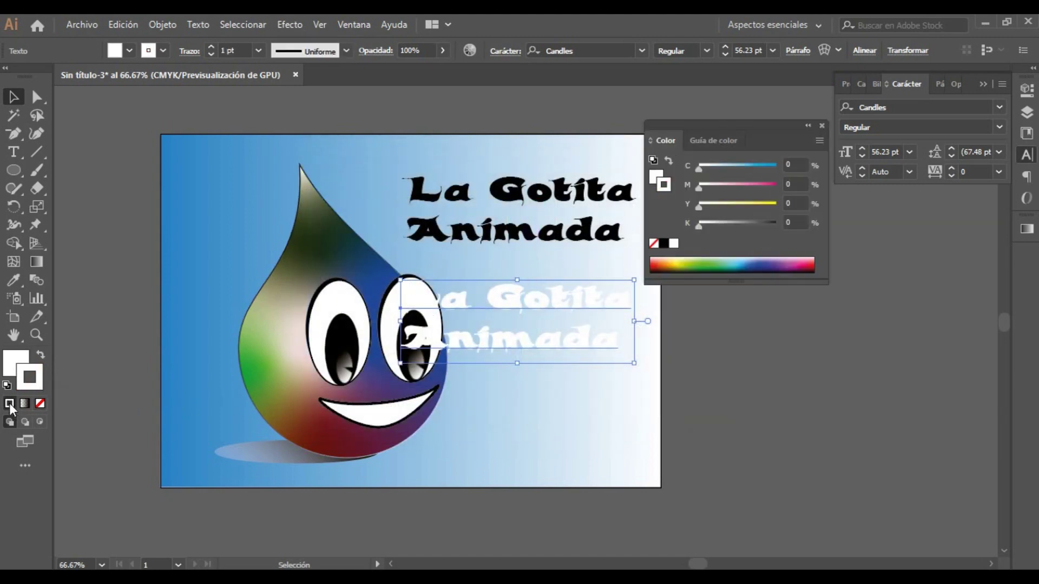
pyautogui.click(665, 244)
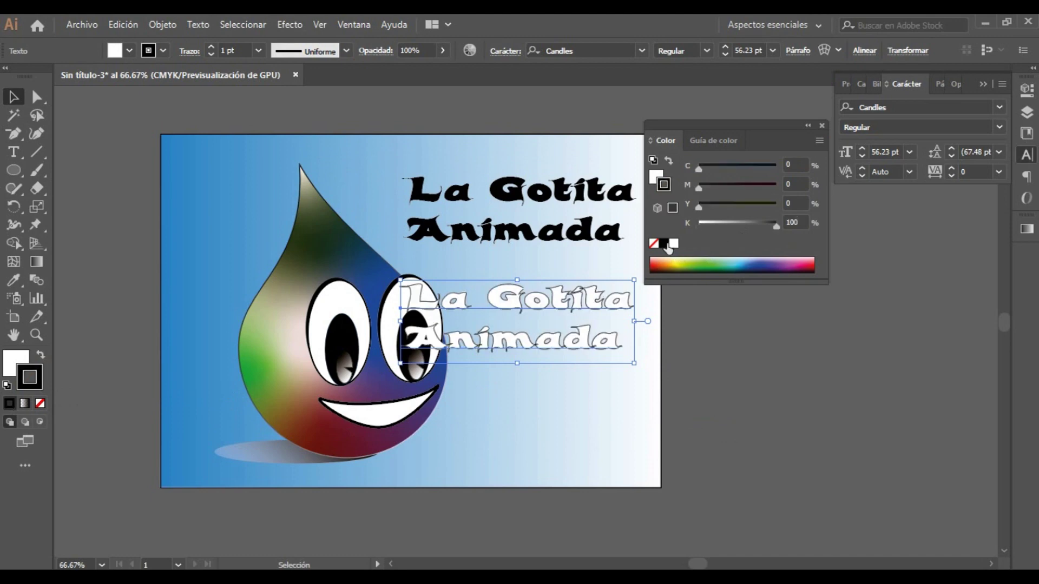
pyautogui.click(822, 125)
pyautogui.moveTo(539, 303)
pyautogui.mouseDown()
pyautogui.moveTo(558, 215)
pyautogui.moveTo(548, 204)
pyautogui.mouseUp()
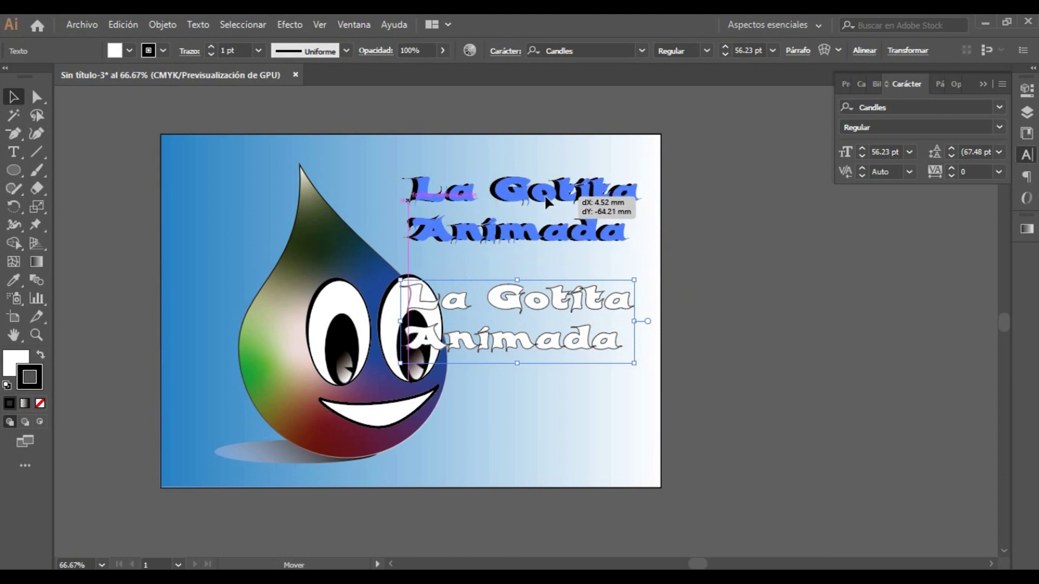
# - Nudge the white copy over the black title to a slight offset, creating a drop shadow
pyautogui.moveTo(548, 205); pyautogui.dragTo(548, 203)
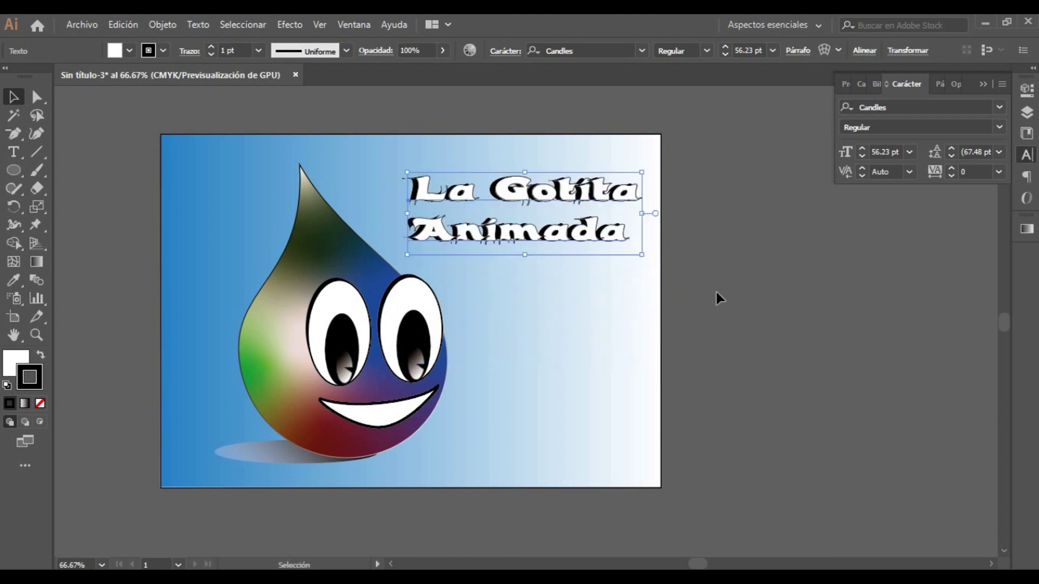
pyautogui.press('Down')
pyautogui.press('Right')
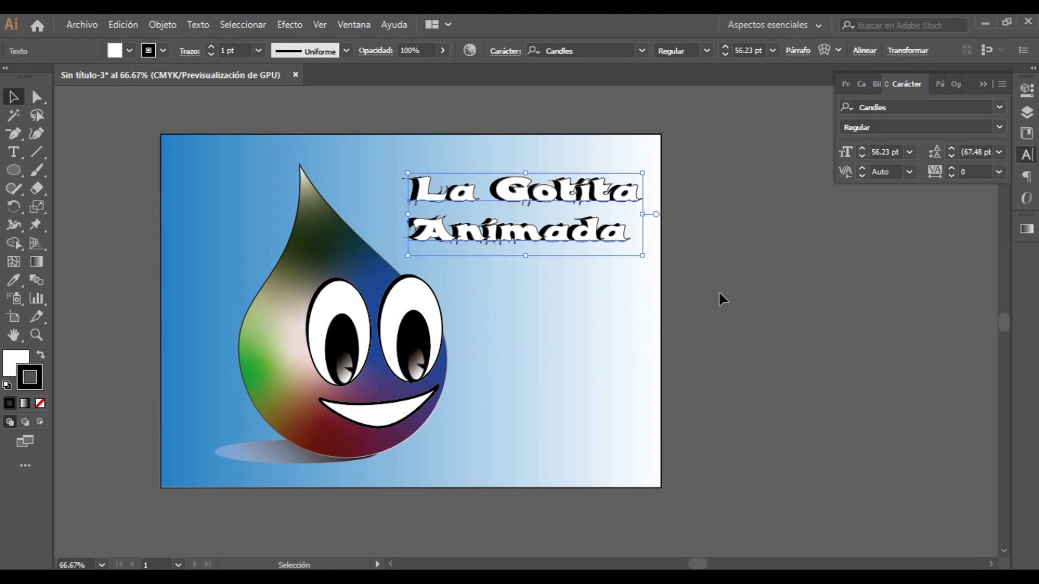
pyautogui.press('Up')
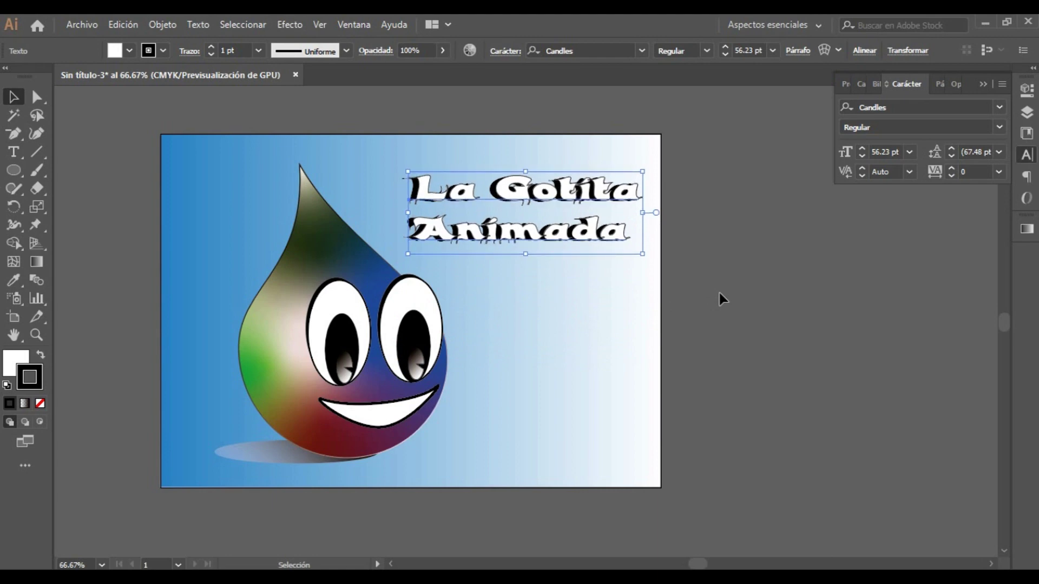
pyautogui.press('Up')
pyautogui.press('Left')
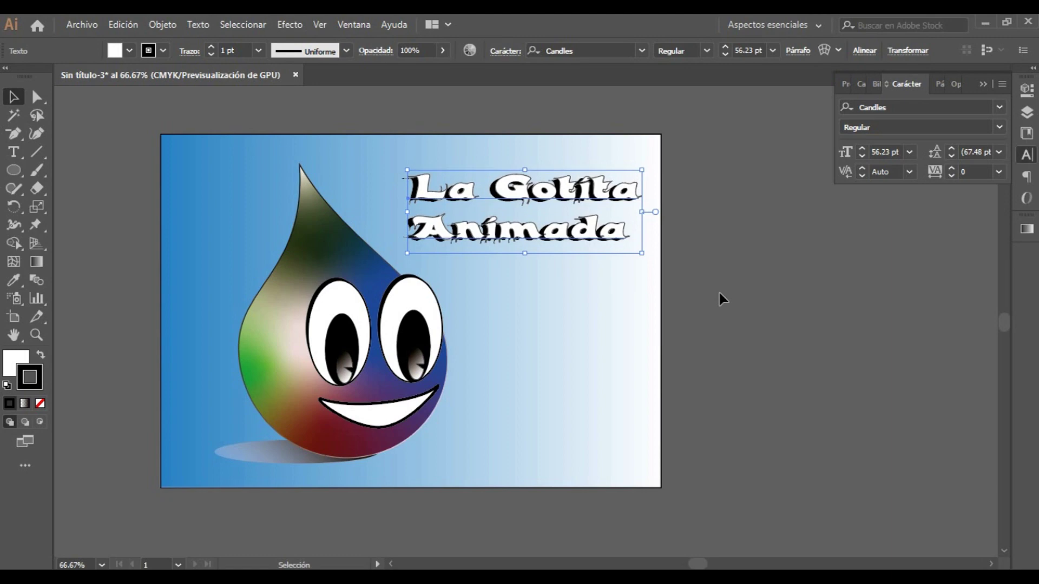
pyautogui.press('Up')
pyautogui.press('Left')
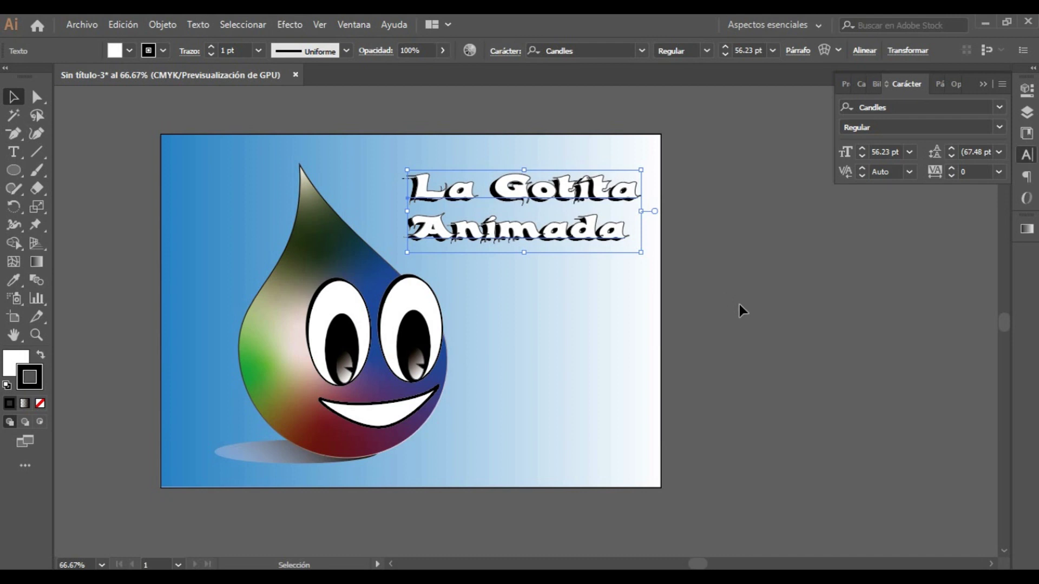
pyautogui.click(739, 304)
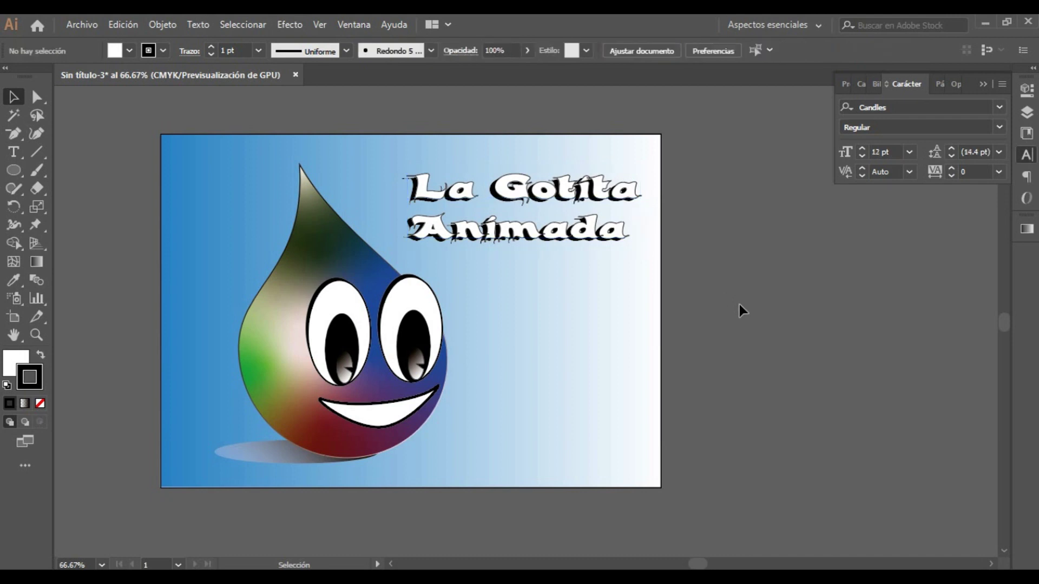
# - Select the front title and fill it pure yellow in the Color panel
pyautogui.click(602, 204)
pyautogui.click(15, 362)
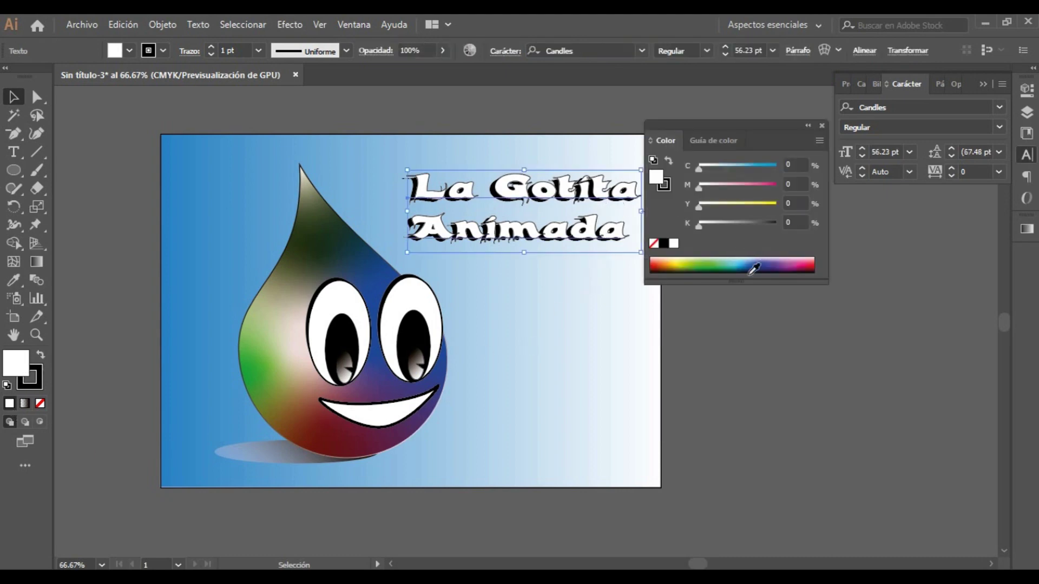
pyautogui.click(678, 264)
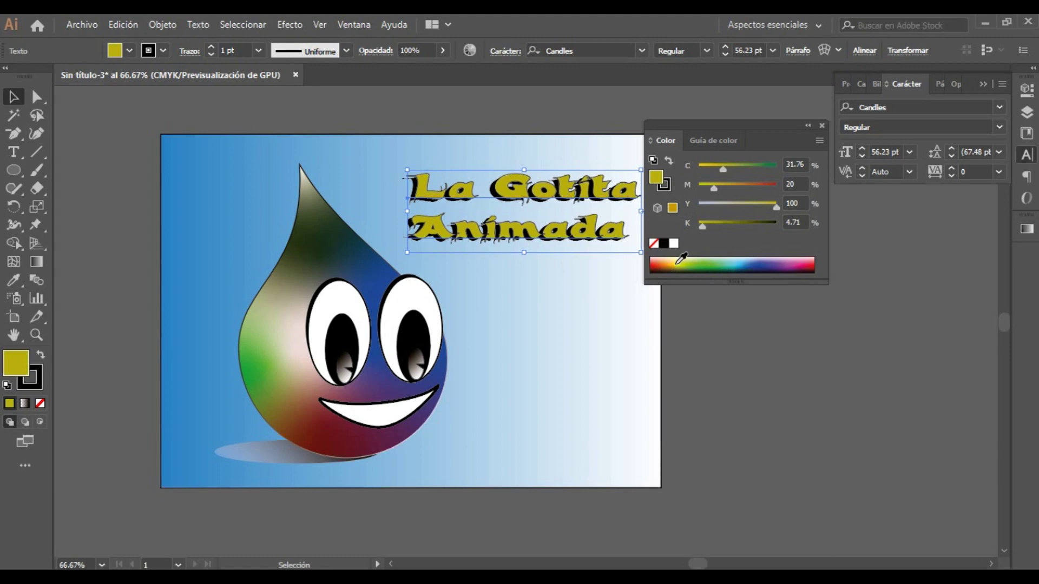
pyautogui.click(677, 262)
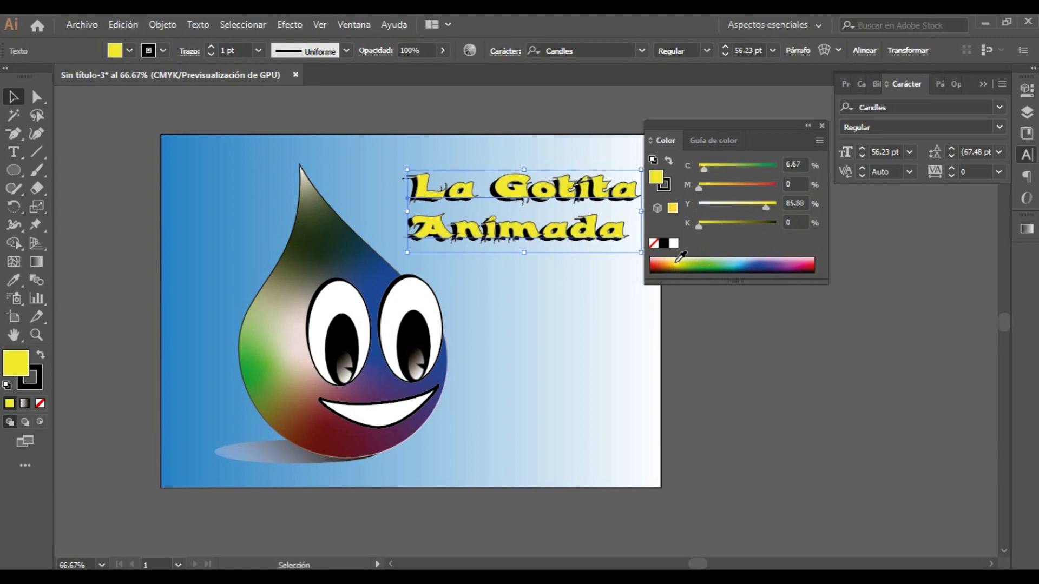
pyautogui.click(750, 348)
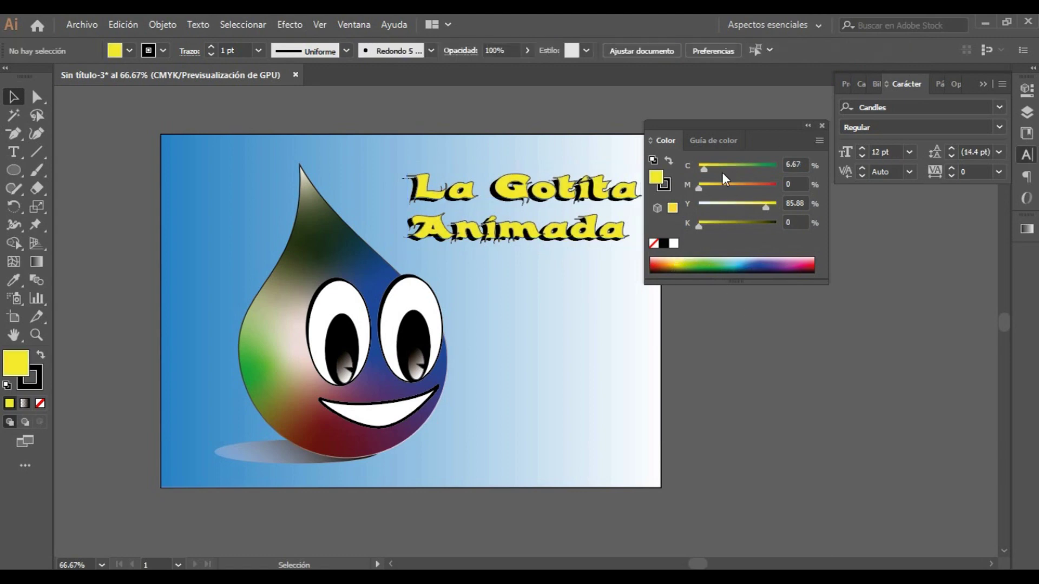
pyautogui.click(822, 126)
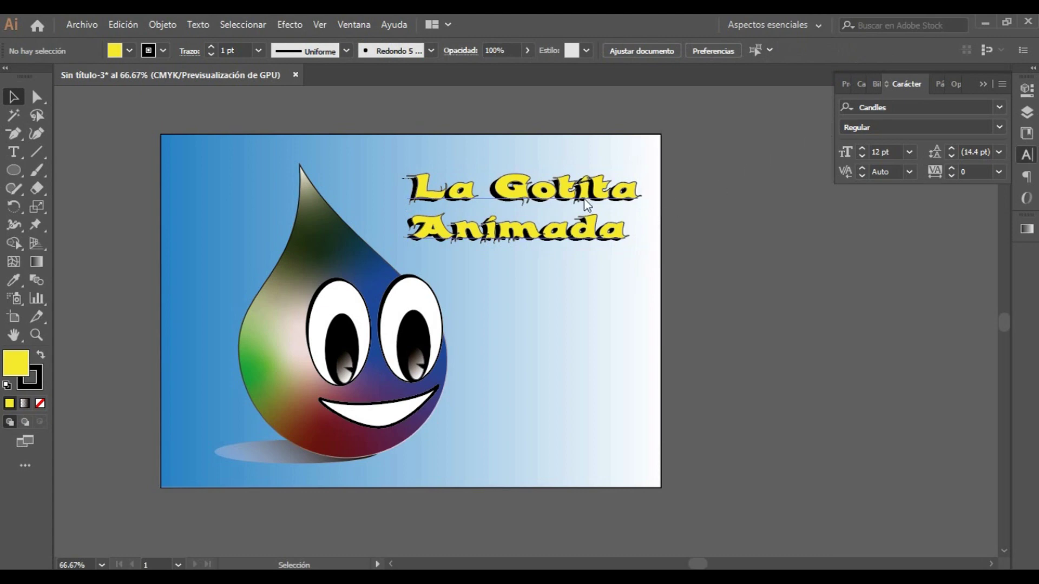
# - Try Pompadour, Follaje, dark brown and orange swatches on the title, then settle on yellow
pyautogui.click(565, 196)
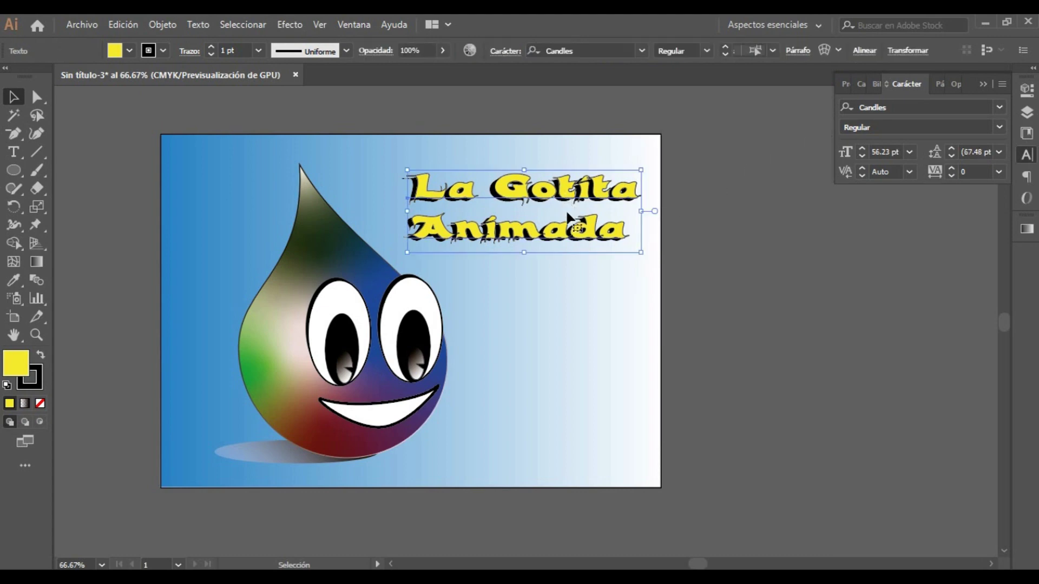
pyautogui.click(129, 50)
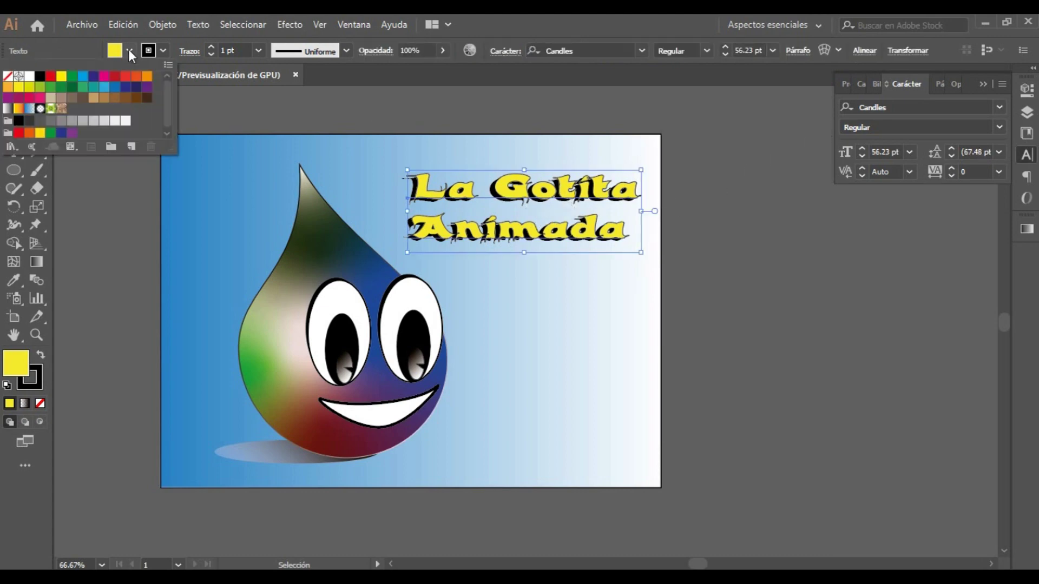
pyautogui.click(61, 111)
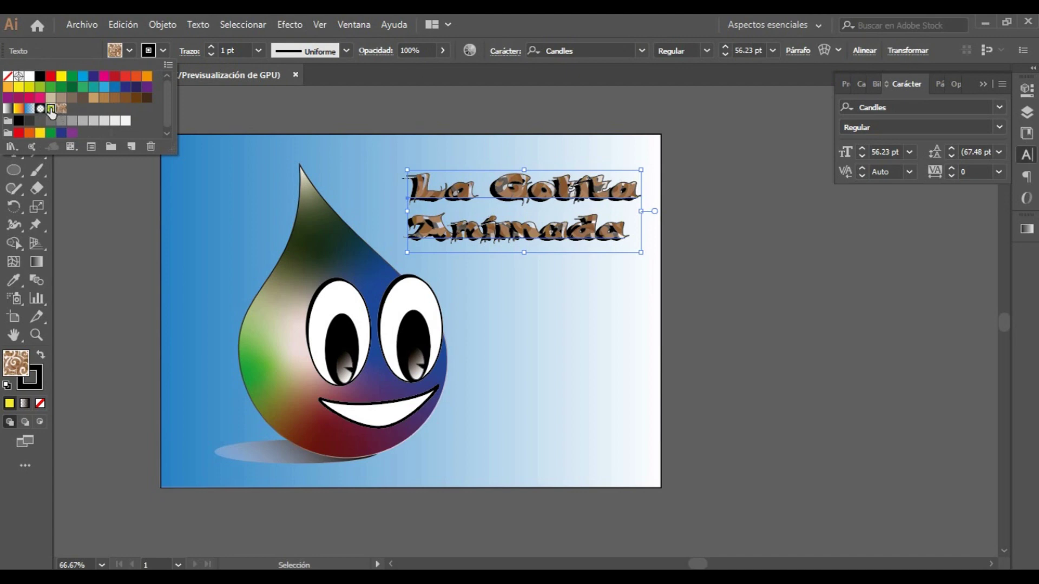
pyautogui.click(50, 109)
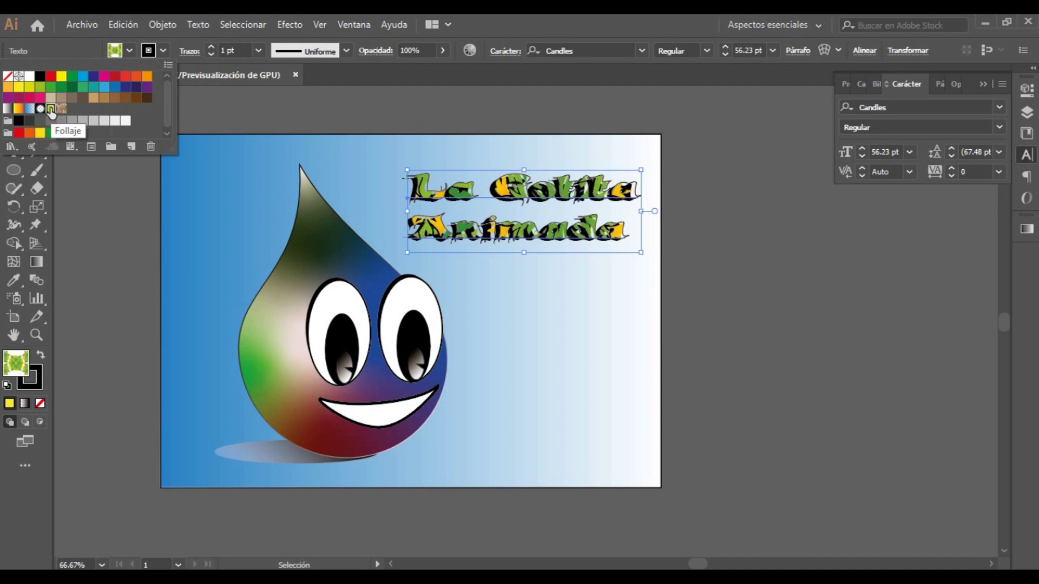
pyautogui.click(83, 98)
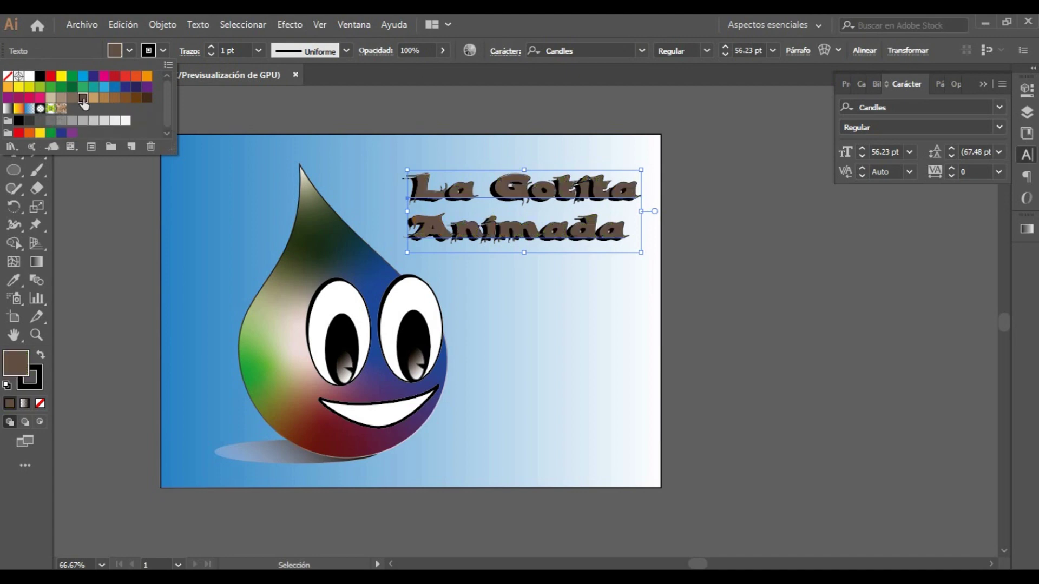
pyautogui.click(148, 78)
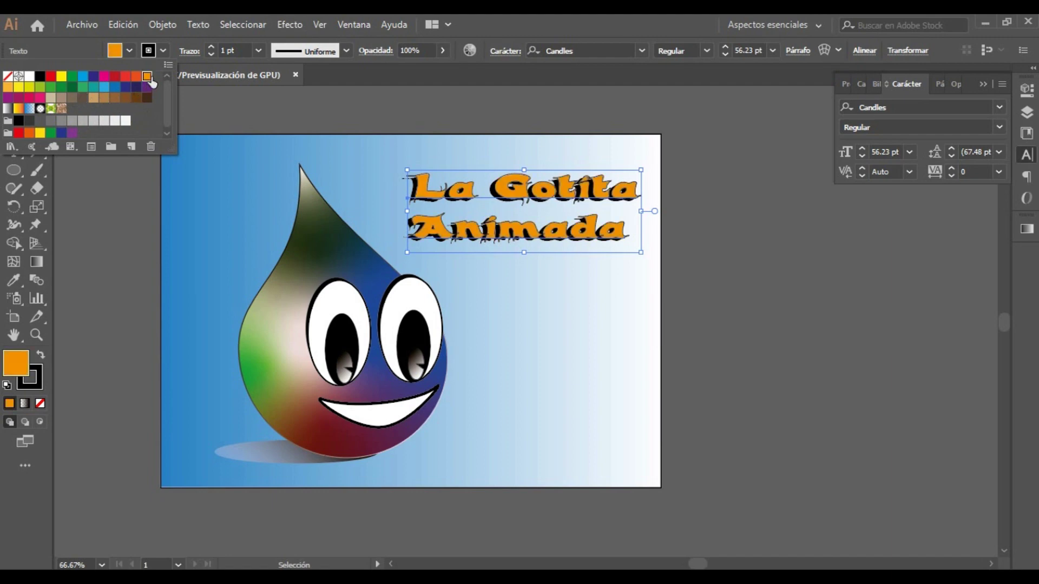
pyautogui.click(61, 77)
pyautogui.click(184, 202)
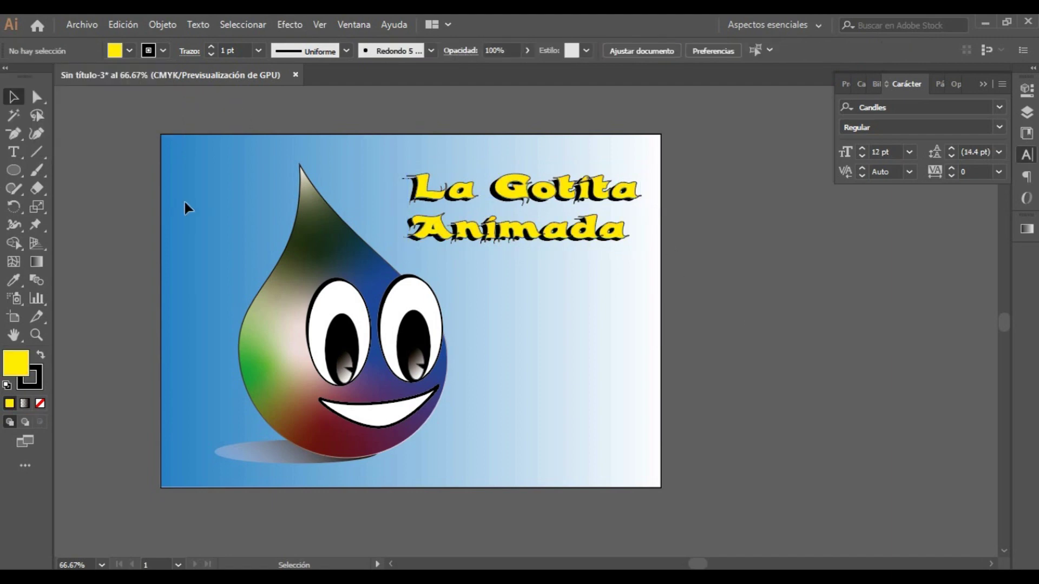
# - Save the artwork to the Desktop as 'Gotita Animada.ai' with default Illustrator options
pyautogui.click(81, 25)
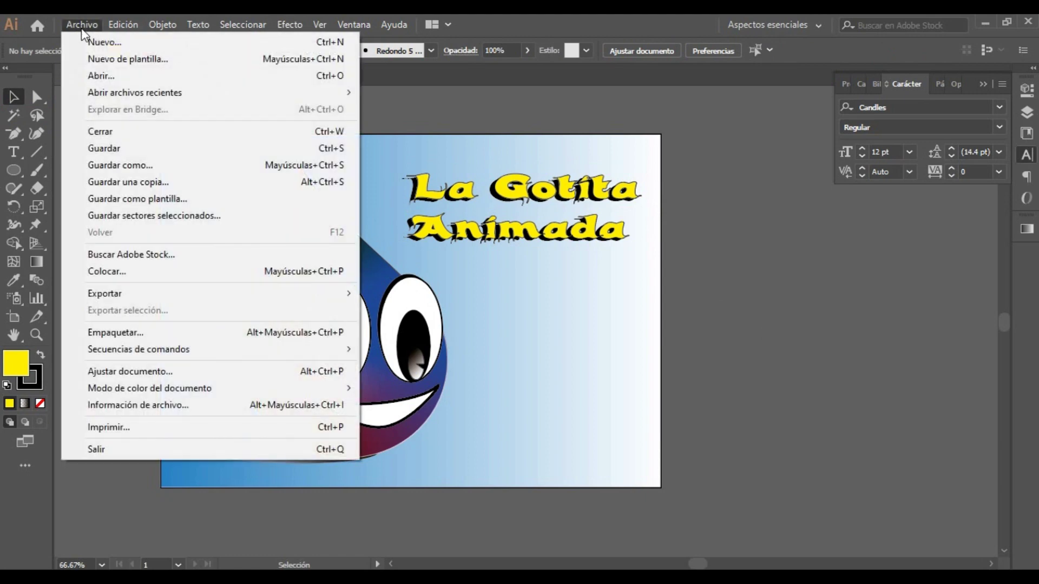
pyautogui.click(110, 149)
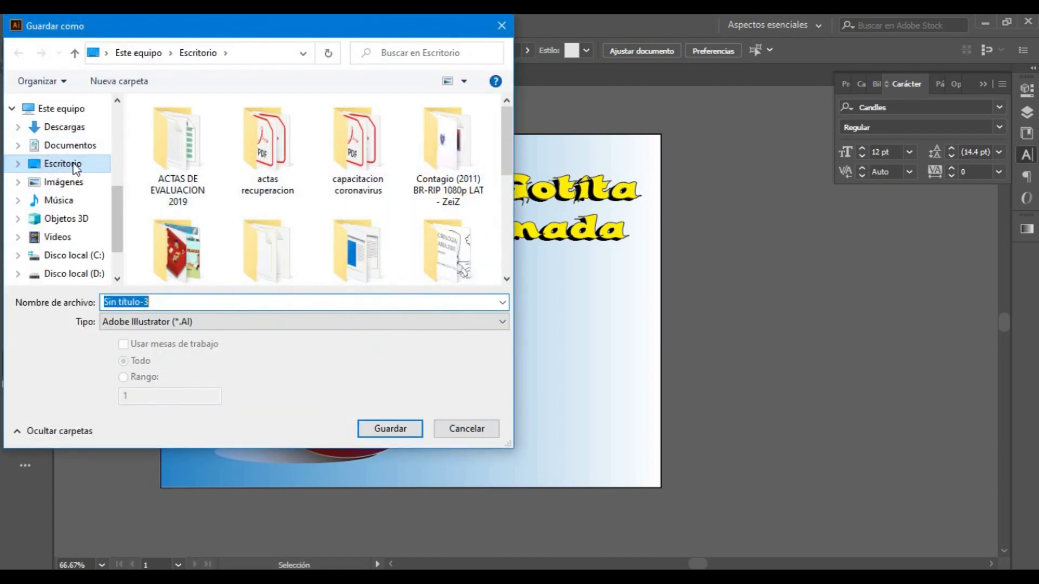
pyautogui.click(76, 170)
pyautogui.click(181, 307)
pyautogui.write('Goti')
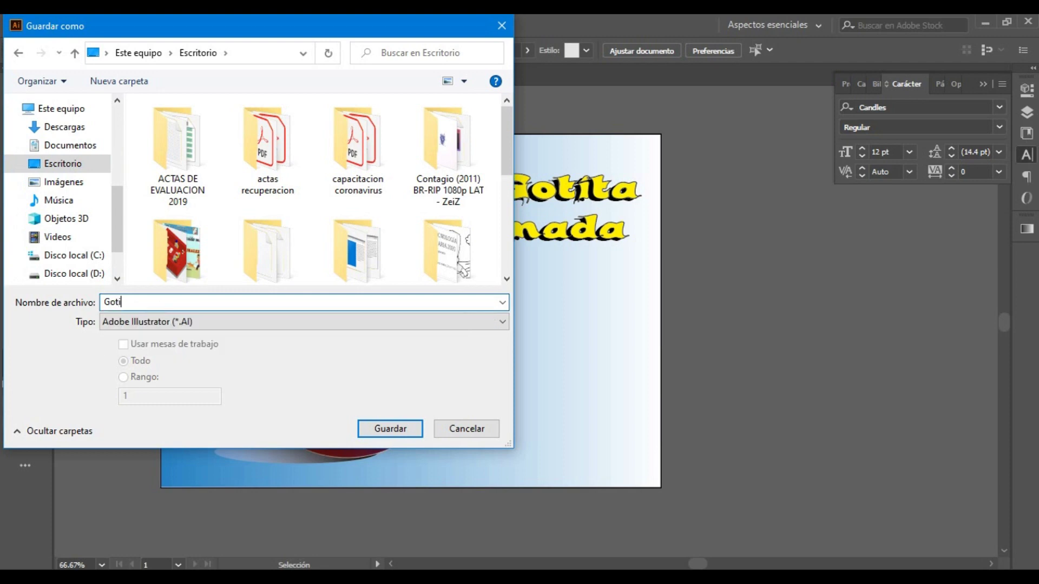
pyautogui.write('ta Animada')
pyautogui.click(390, 428)
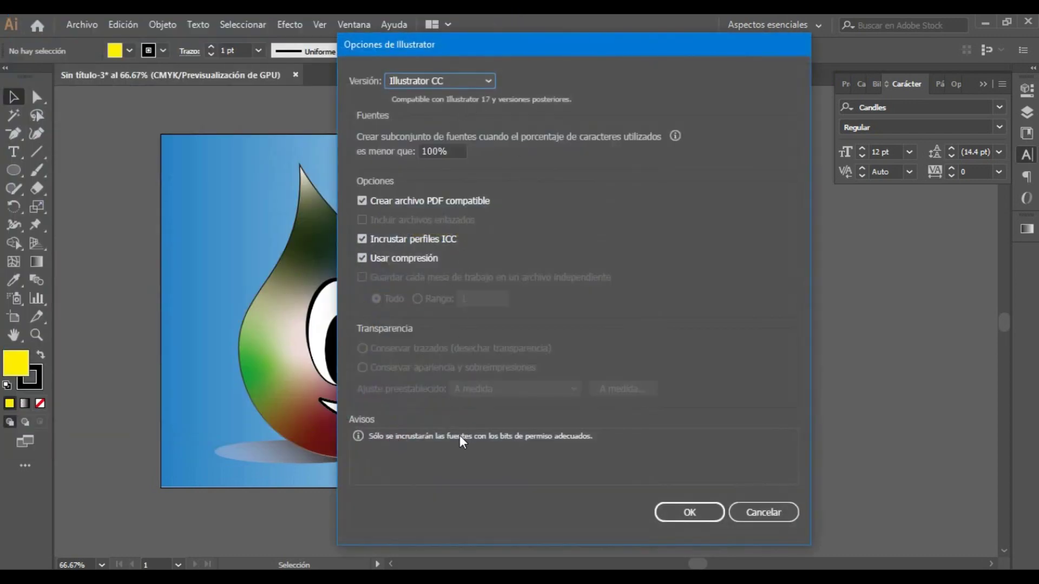
pyautogui.click(684, 510)
pyautogui.click(84, 25)
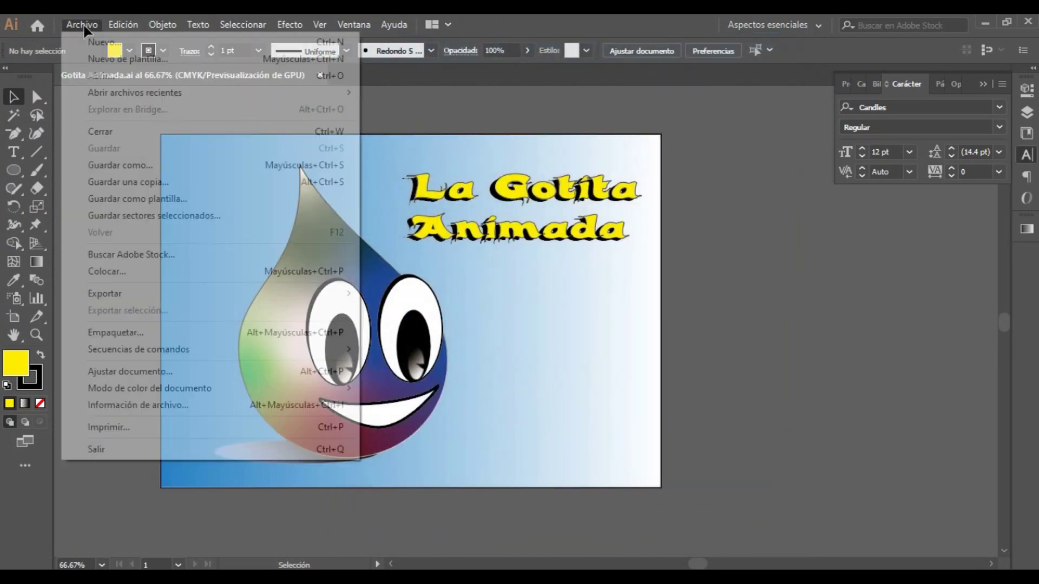
pyautogui.moveTo(105, 293)
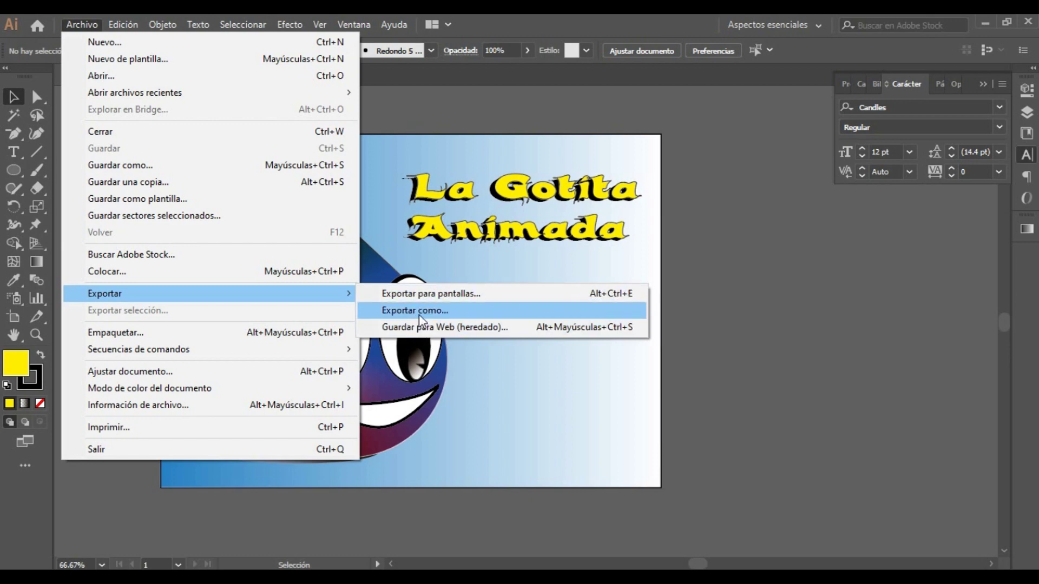
# - Export the artwork to the Desktop as a JPEG file named Gotita Animada
pyautogui.click(419, 313)
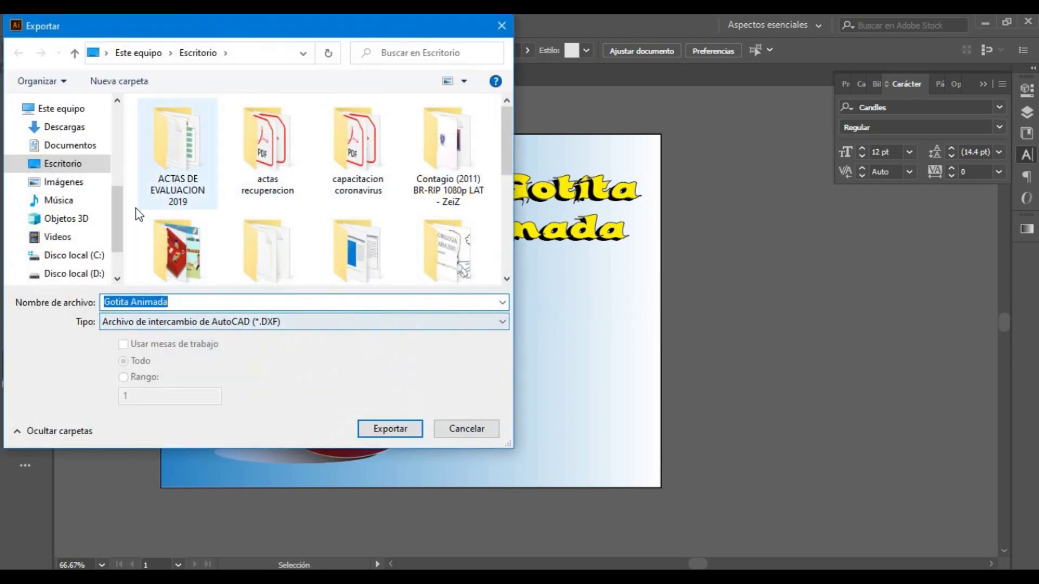
pyautogui.click(64, 168)
pyautogui.click(224, 324)
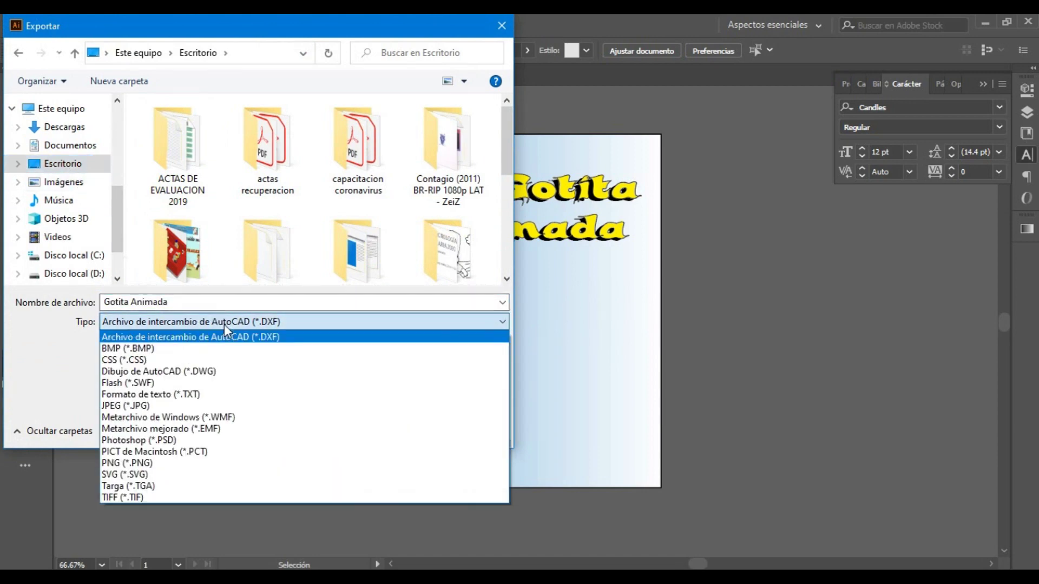
pyautogui.click(150, 406)
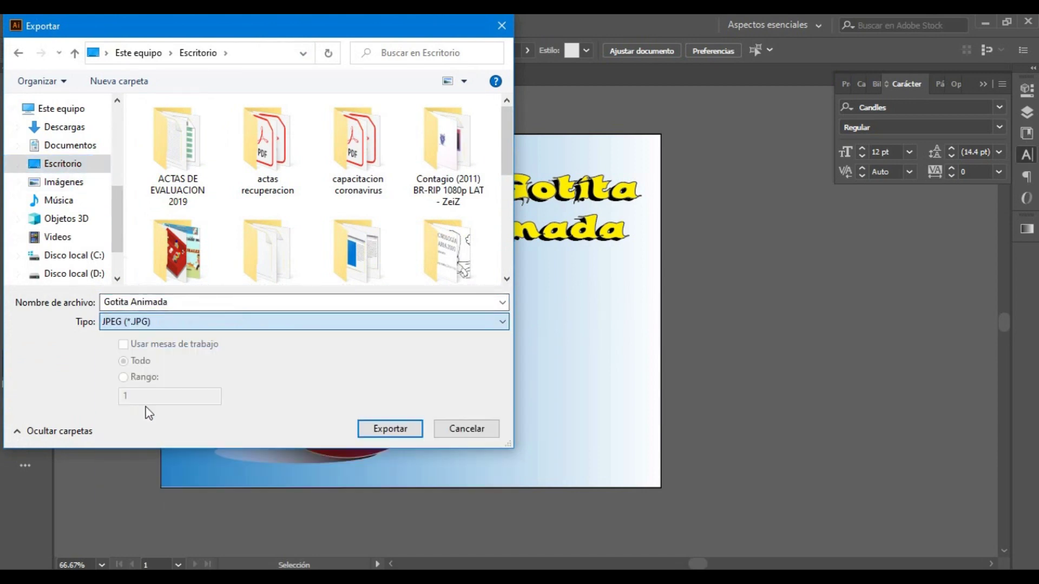
pyautogui.click(387, 429)
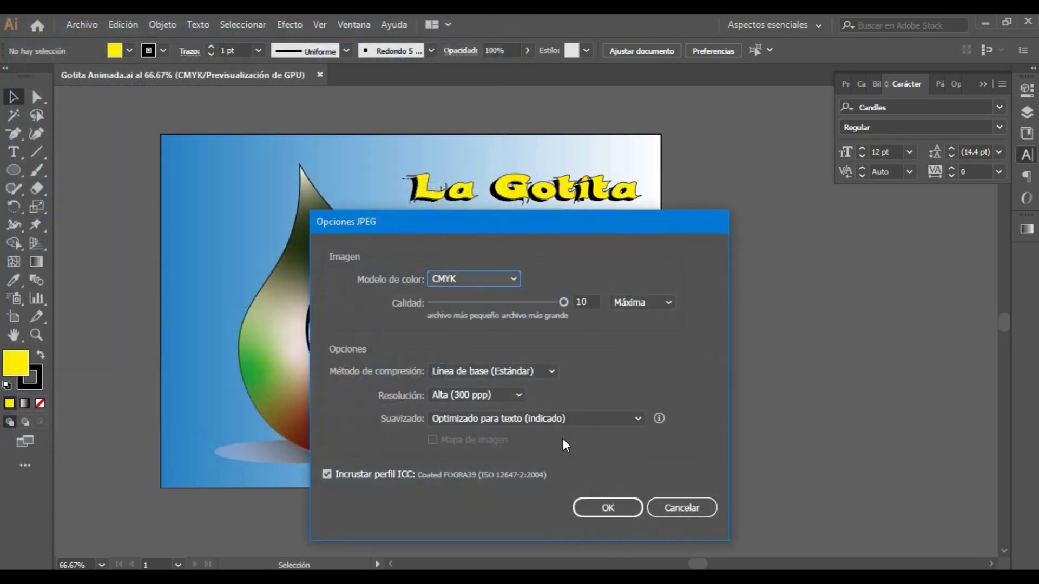
# - Keep the CMYK colour model in the JPEG options and finish the export
pyautogui.click(515, 284)
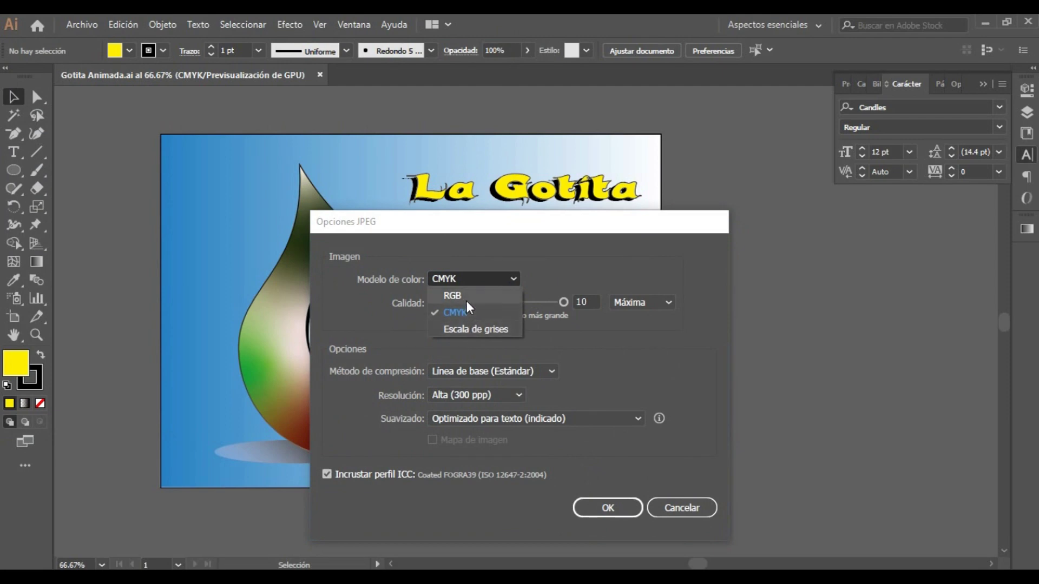
pyautogui.click(460, 313)
pyautogui.click(607, 507)
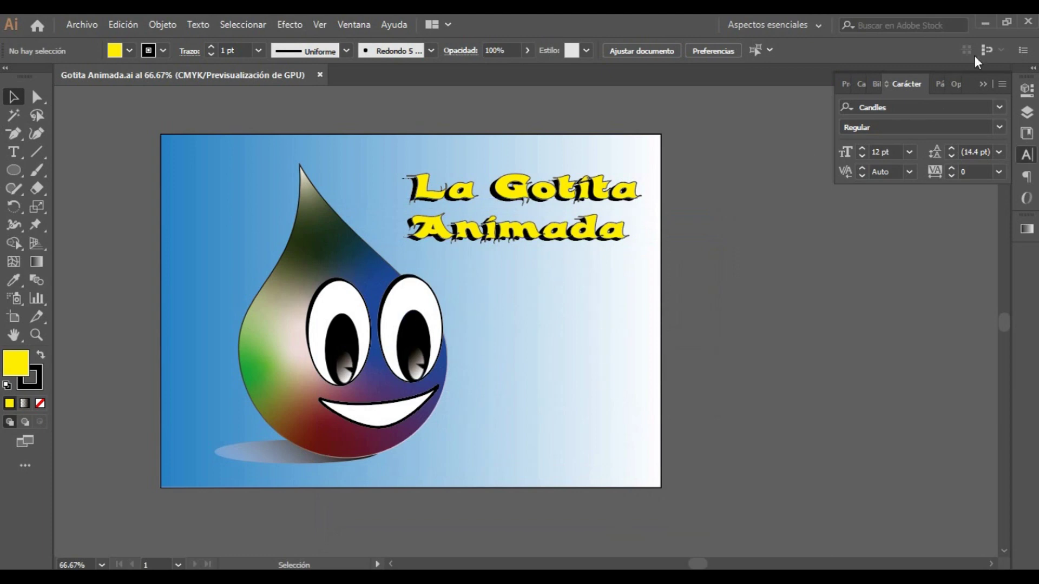
# - Minimize Illustrator and open the exported Gotita Animada JPEG from the desktop
pyautogui.click(985, 23)
pyautogui.doubleClick(991, 47)
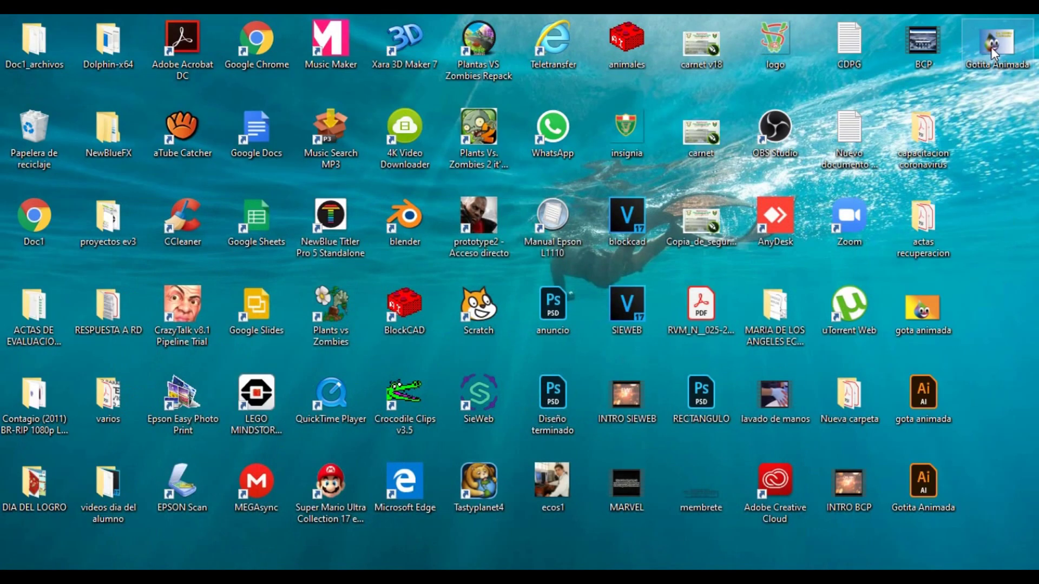